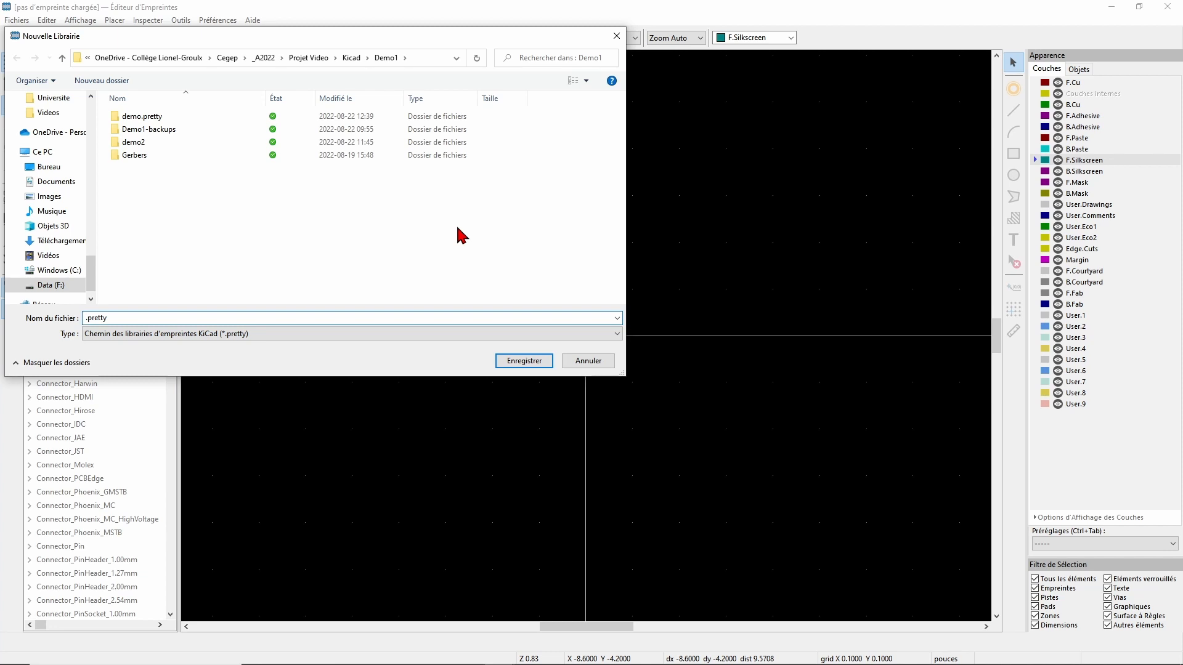
# - Create a footprint library named malib in the Demo1 folder and locate it in the library list
pyautogui.write('malib')
pyautogui.click(531, 361)
pyautogui.click(540, 358)
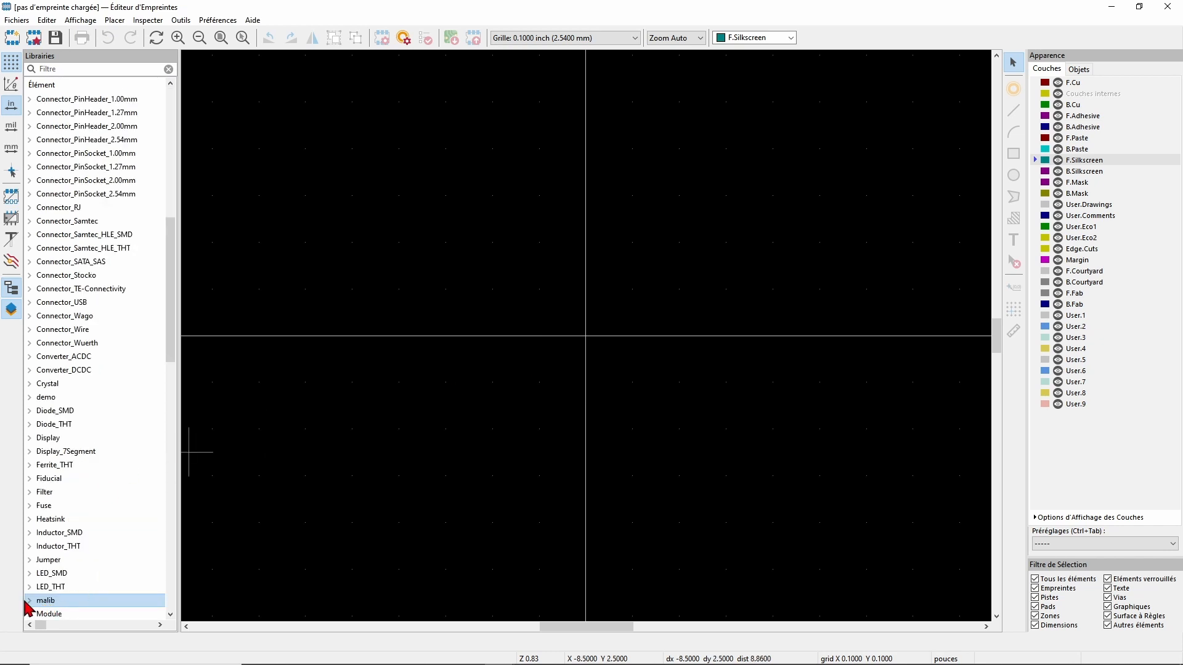
pyautogui.scroll(-5, 34, 608)
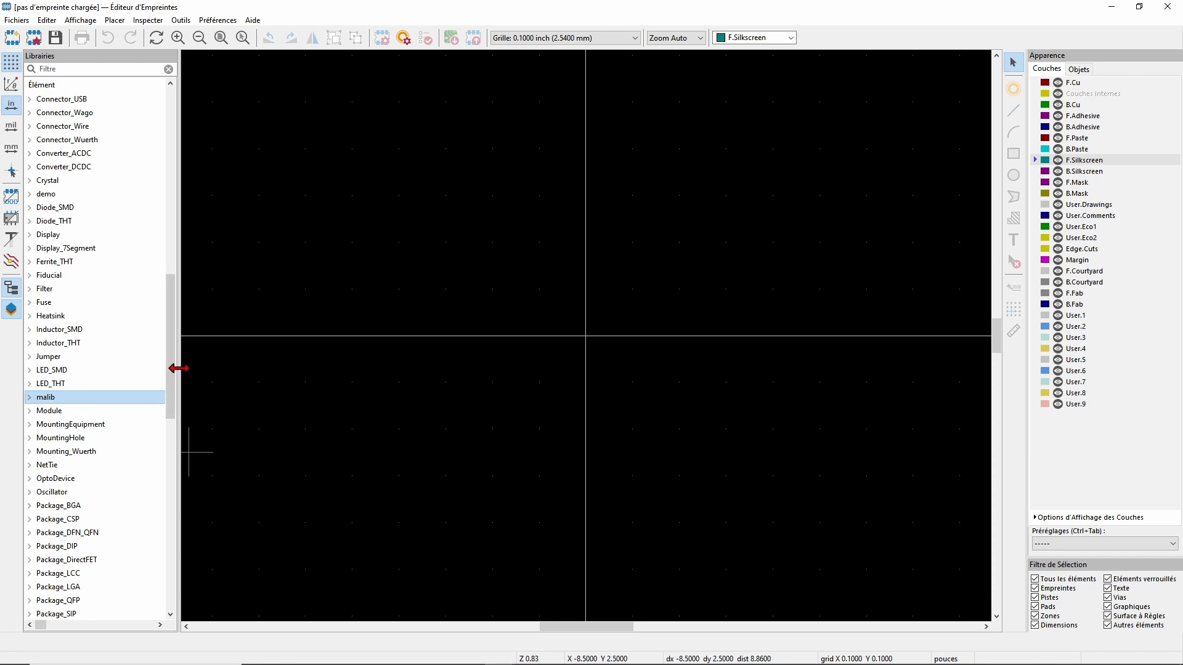
# - Create a new footprint named arduino-micro in the malib library, with the through-hole type (Pad traversant)
pyautogui.click(13, 38)
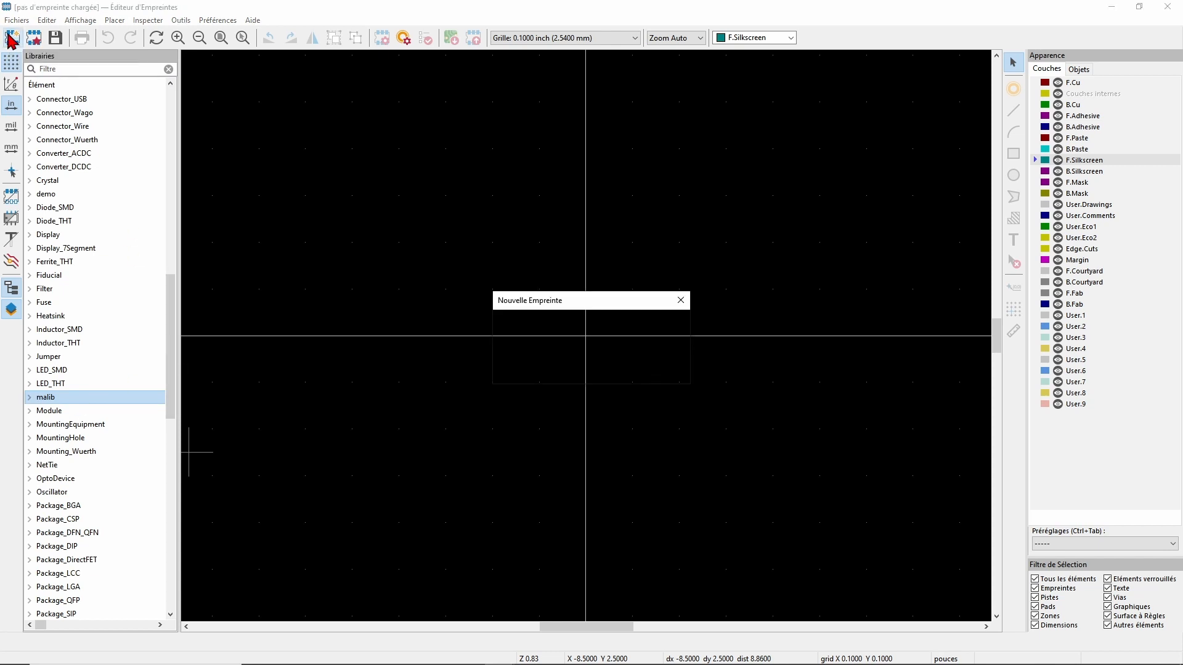
pyautogui.write('arduino-micro')
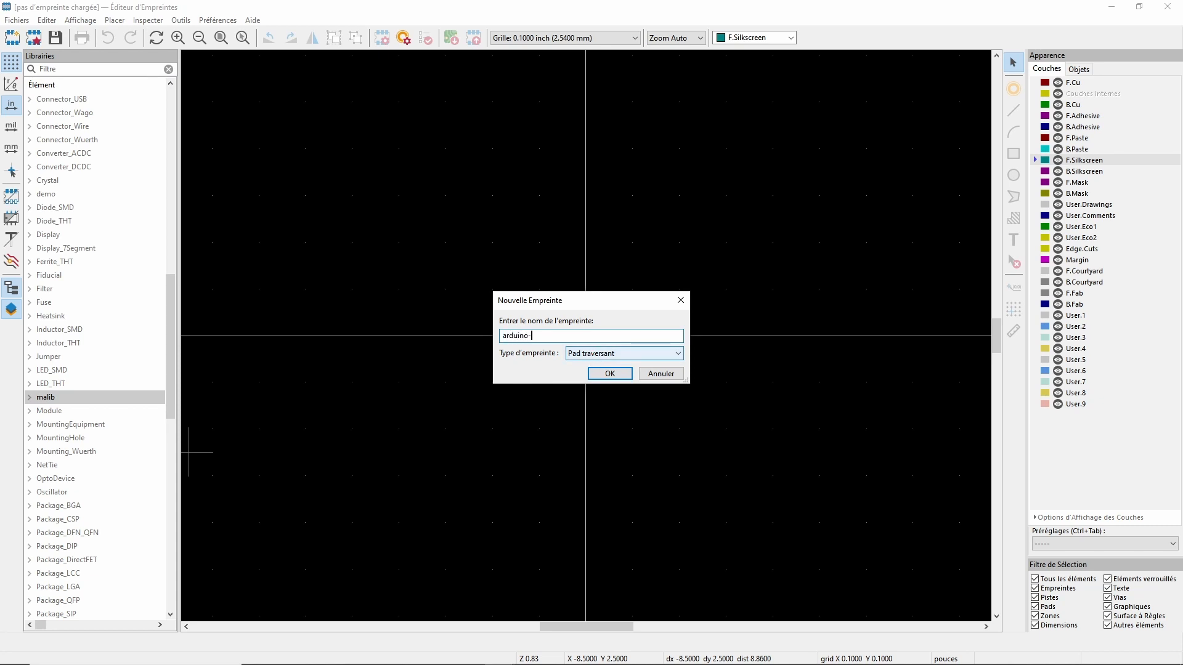
pyautogui.click(641, 354)
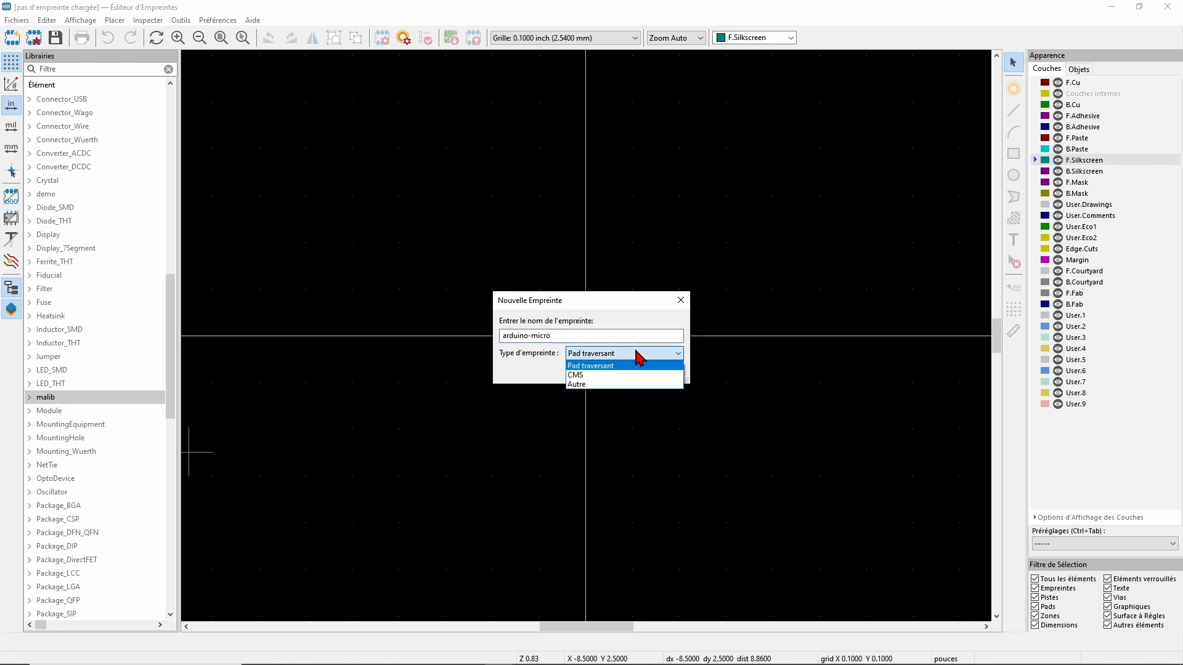
pyautogui.click(577, 366)
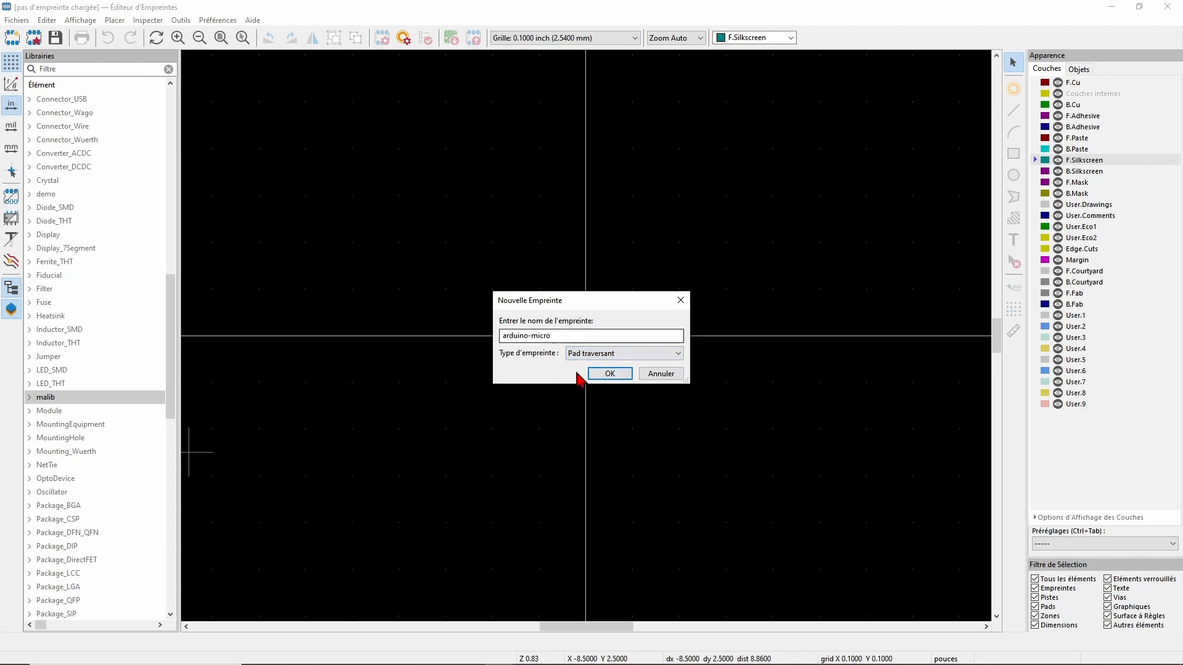
pyautogui.click(608, 375)
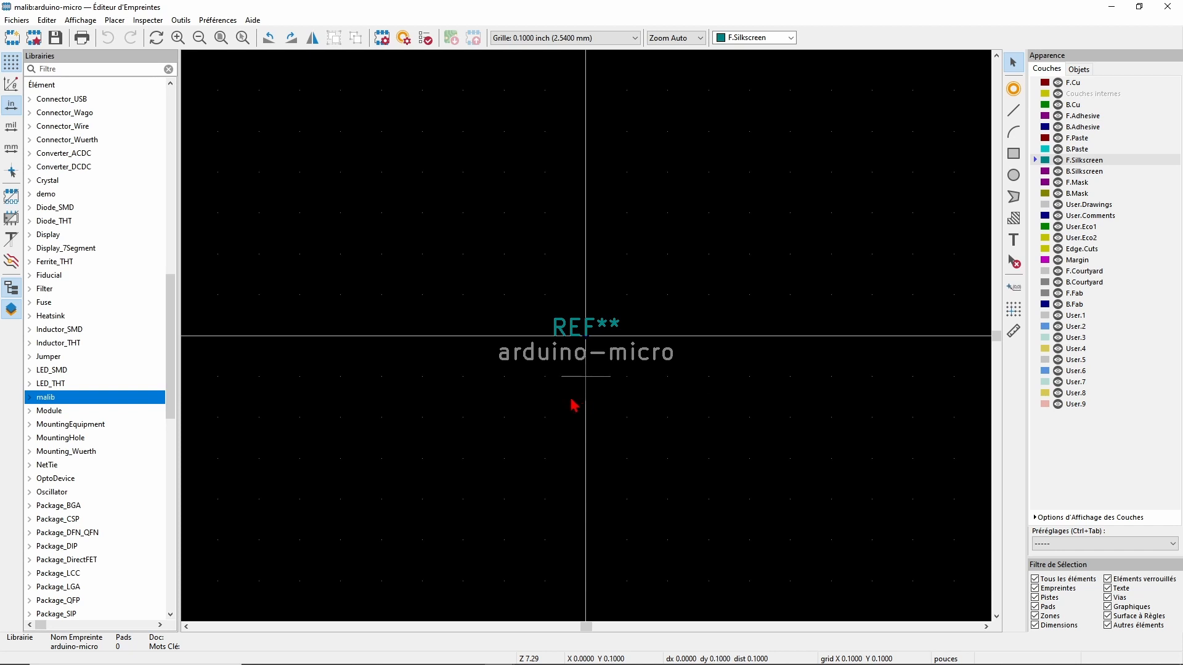
# - Examine the properties and layer assignment of the REF** reference text and the arduino-micro value text without changing them
pyautogui.doubleClick(579, 339)
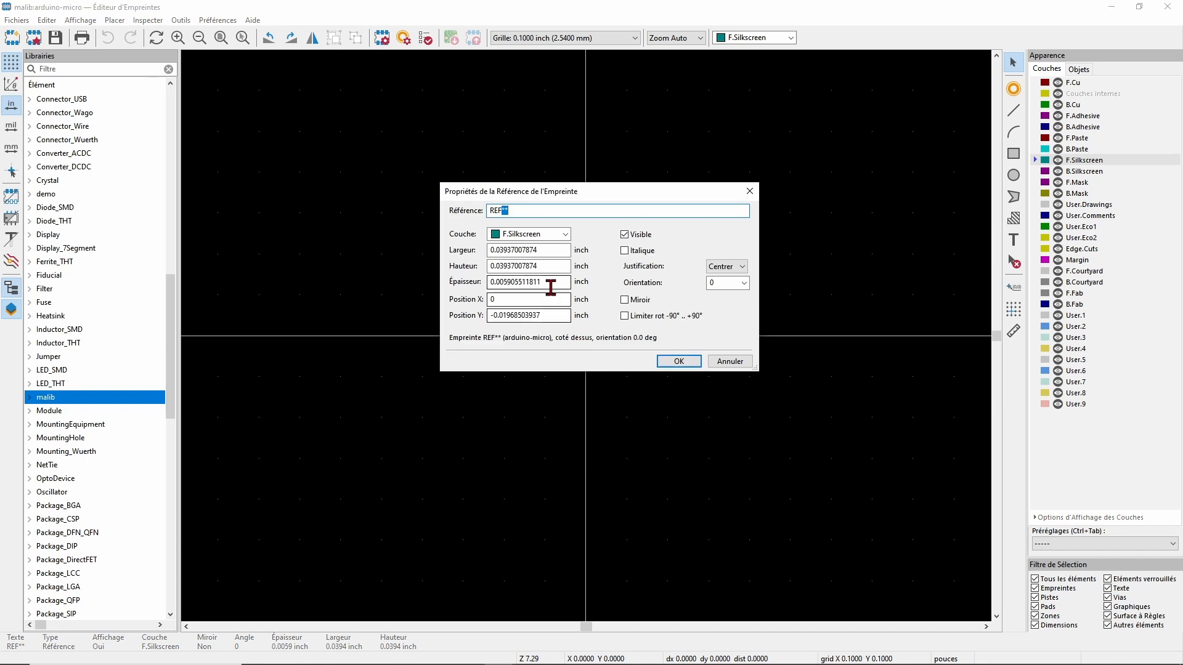
pyautogui.click(512, 237)
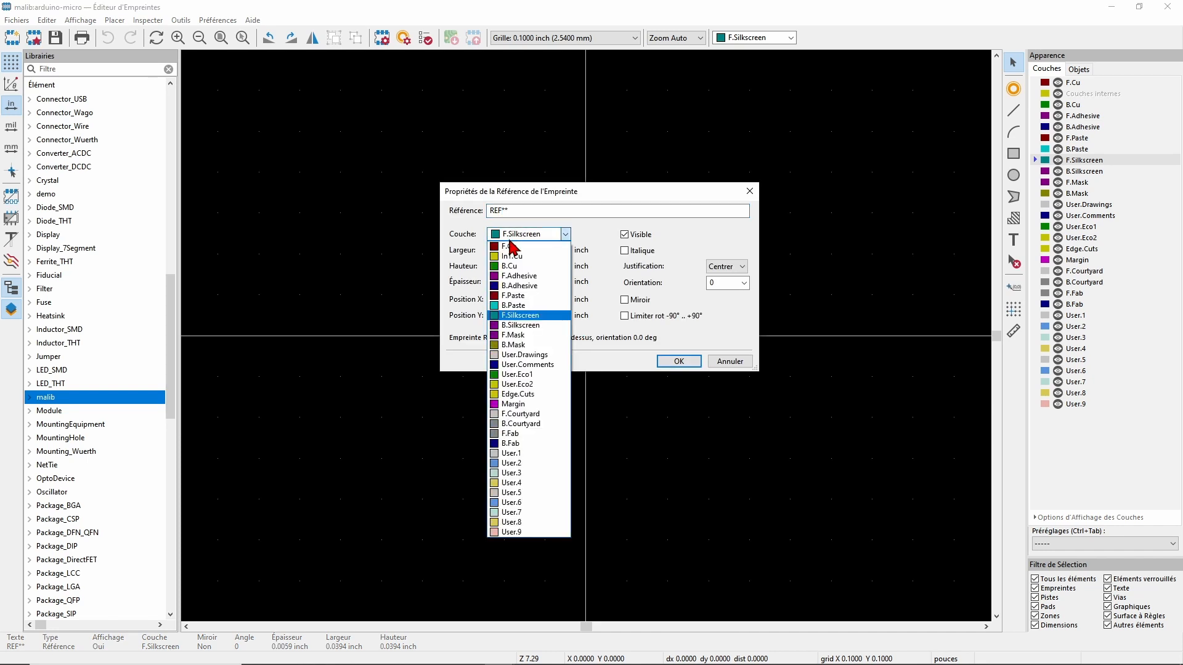
pyautogui.click(510, 239)
pyautogui.click(749, 192)
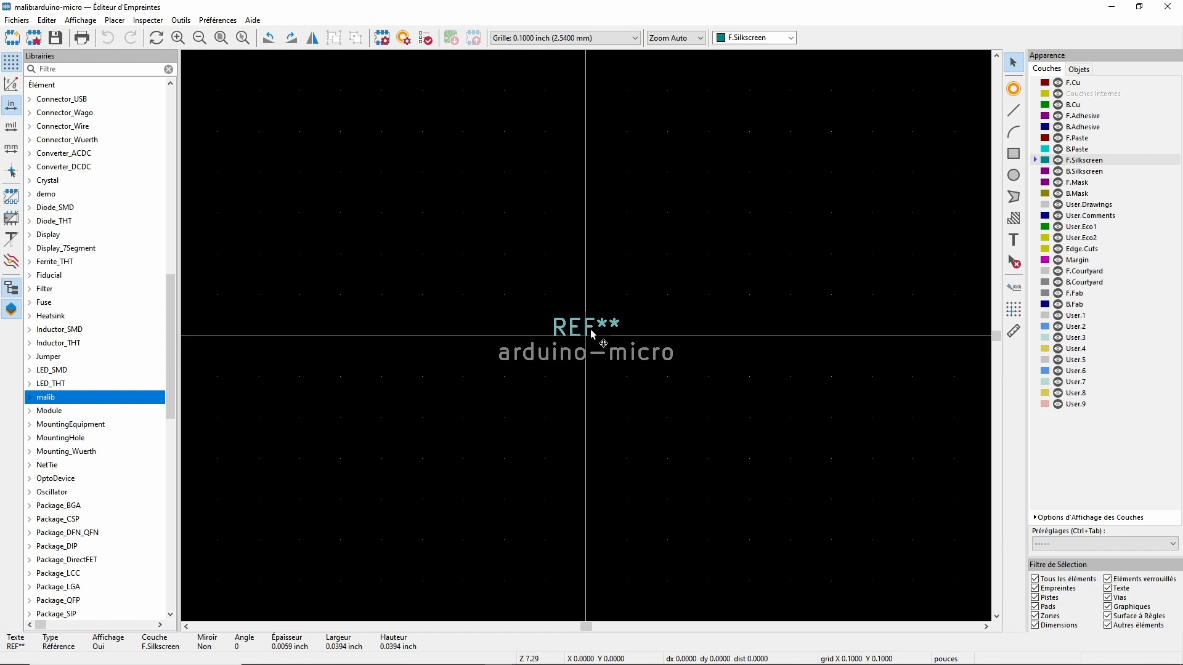
pyautogui.click(568, 356)
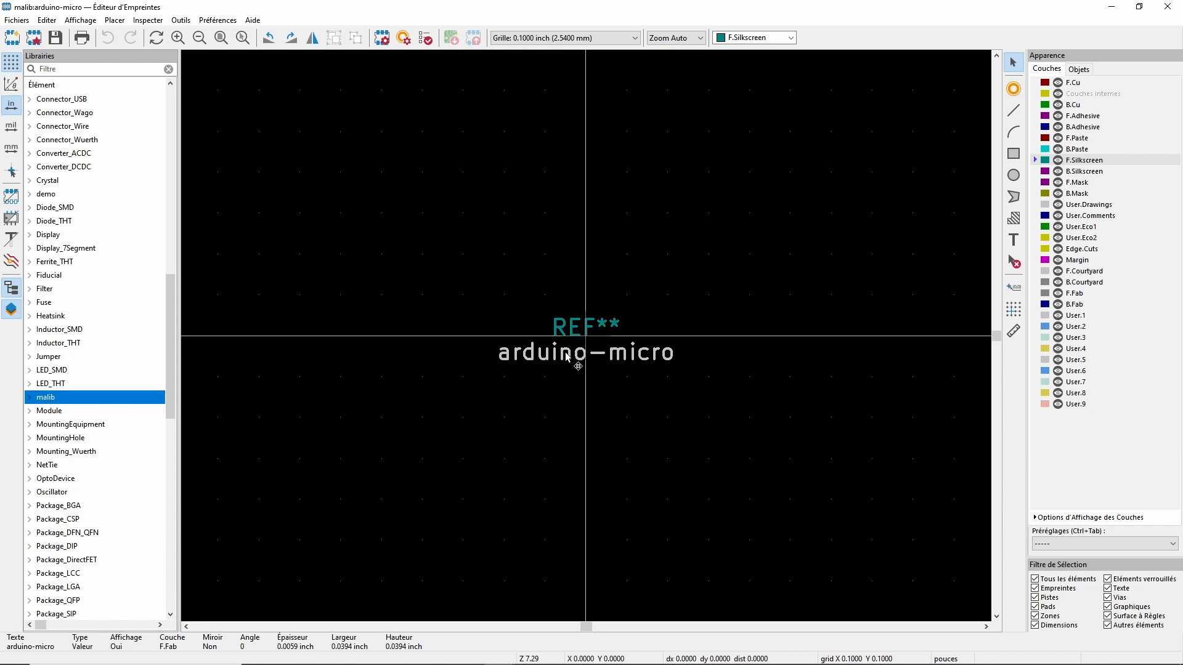
pyautogui.doubleClick(567, 356)
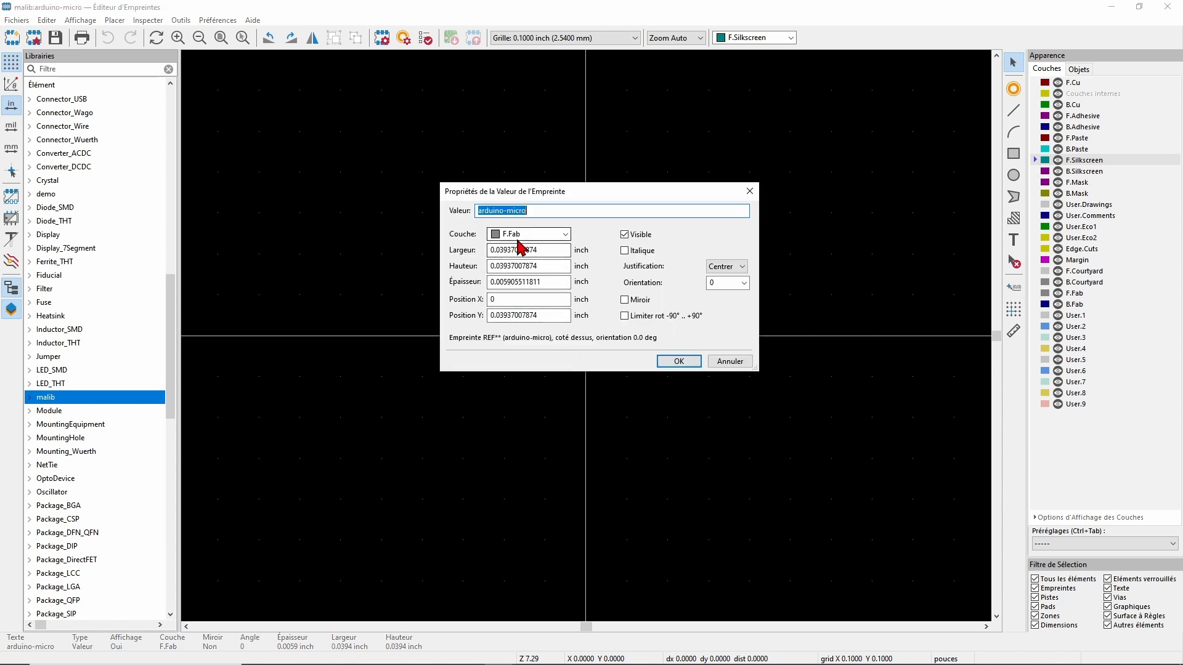
pyautogui.click(750, 192)
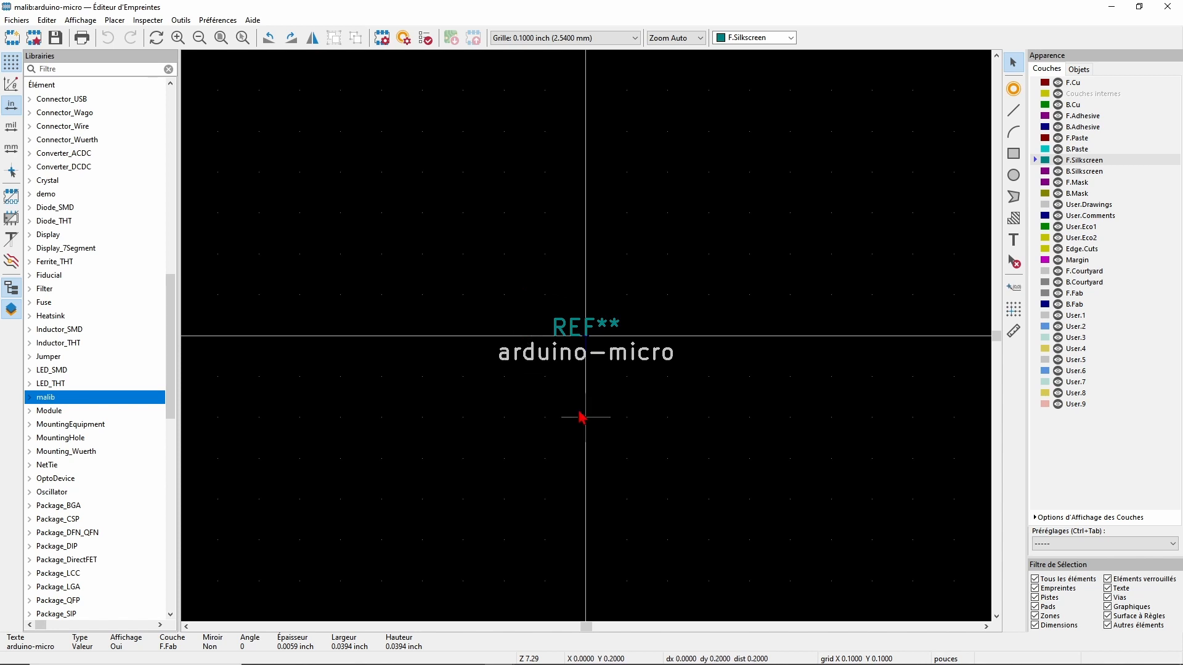
# - Move the reference and value texts together about 0.5 inch up and to the left of the origin
pyautogui.moveTo(480, 284); pyautogui.dragTo(684, 431)
pyautogui.moveTo(606, 358); pyautogui.dragTo(402, 162)
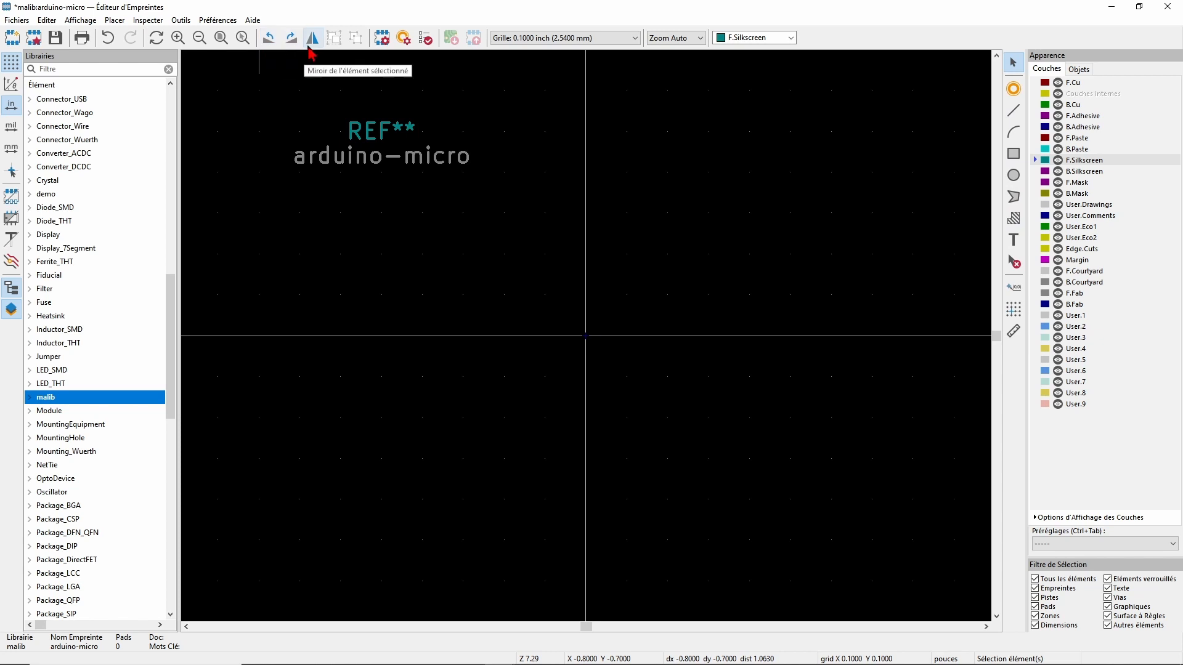
# - Set the default pad shape to rounded rectangle (Rectangle arrondi) with a corner size of 50%
pyautogui.click(403, 38)
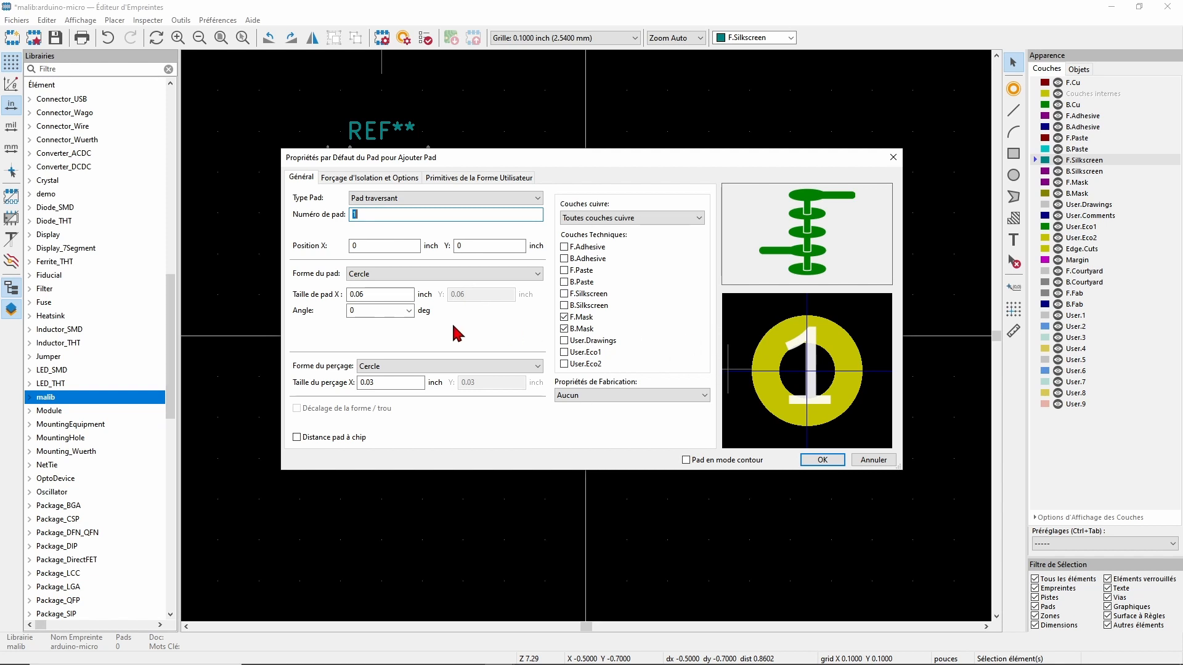
pyautogui.click(410, 274)
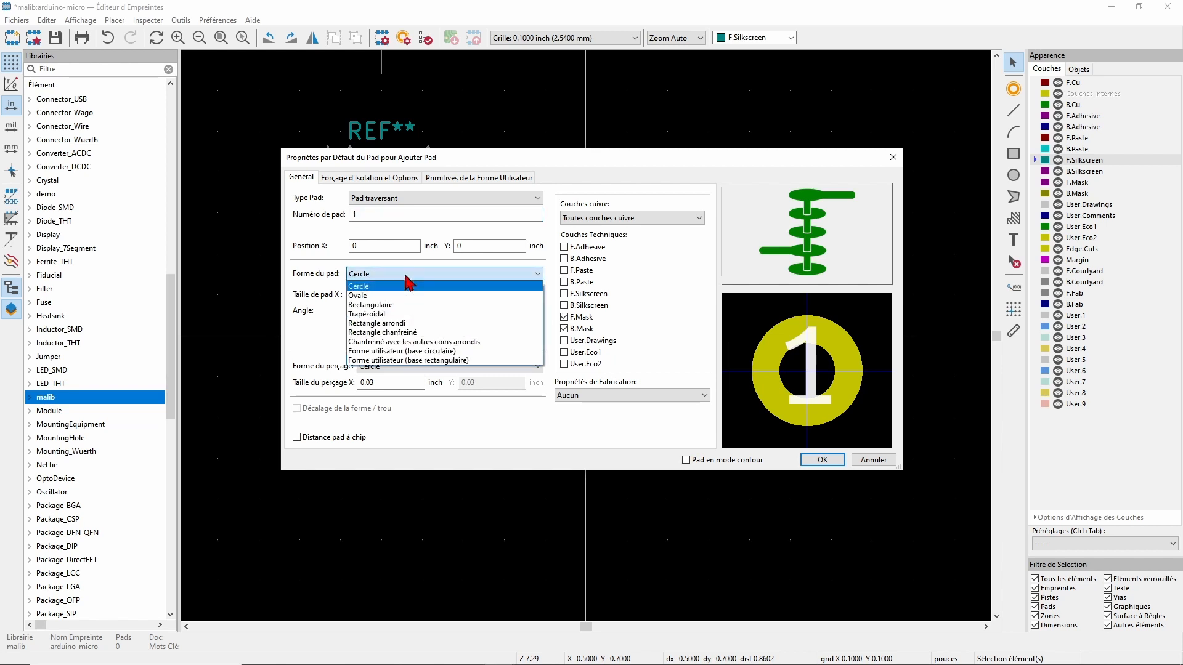
pyautogui.click(408, 323)
pyautogui.doubleClick(370, 290)
pyautogui.write('50')
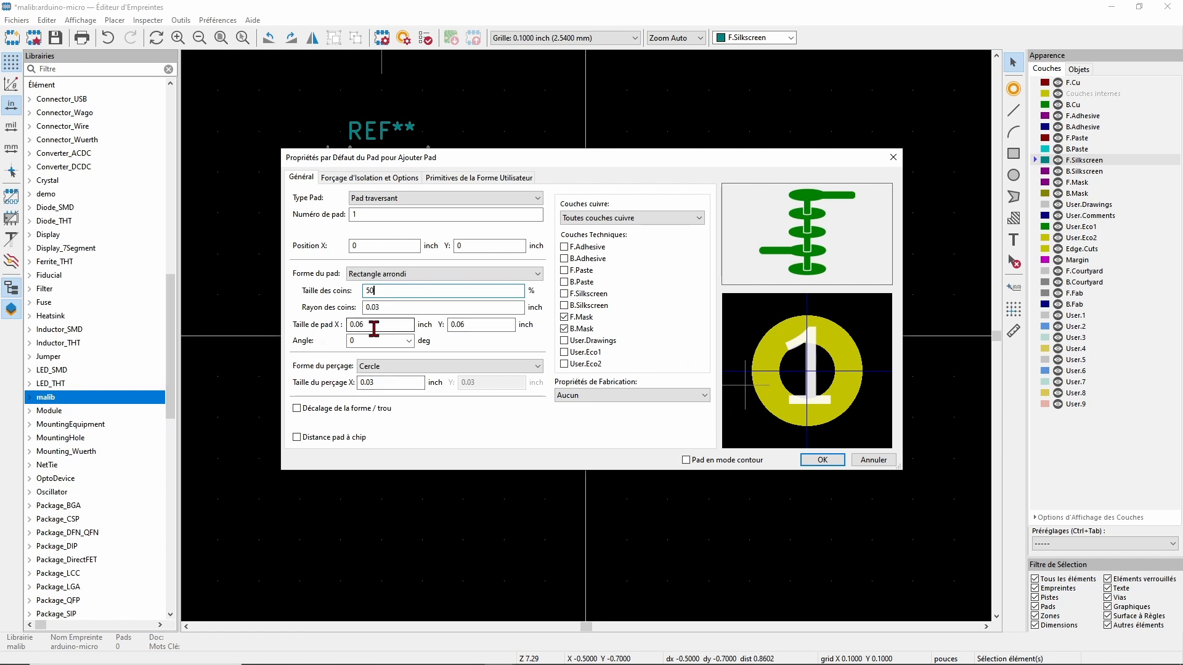
# - Set the default pad's X size to 0.1 inch
pyautogui.click(402, 324)
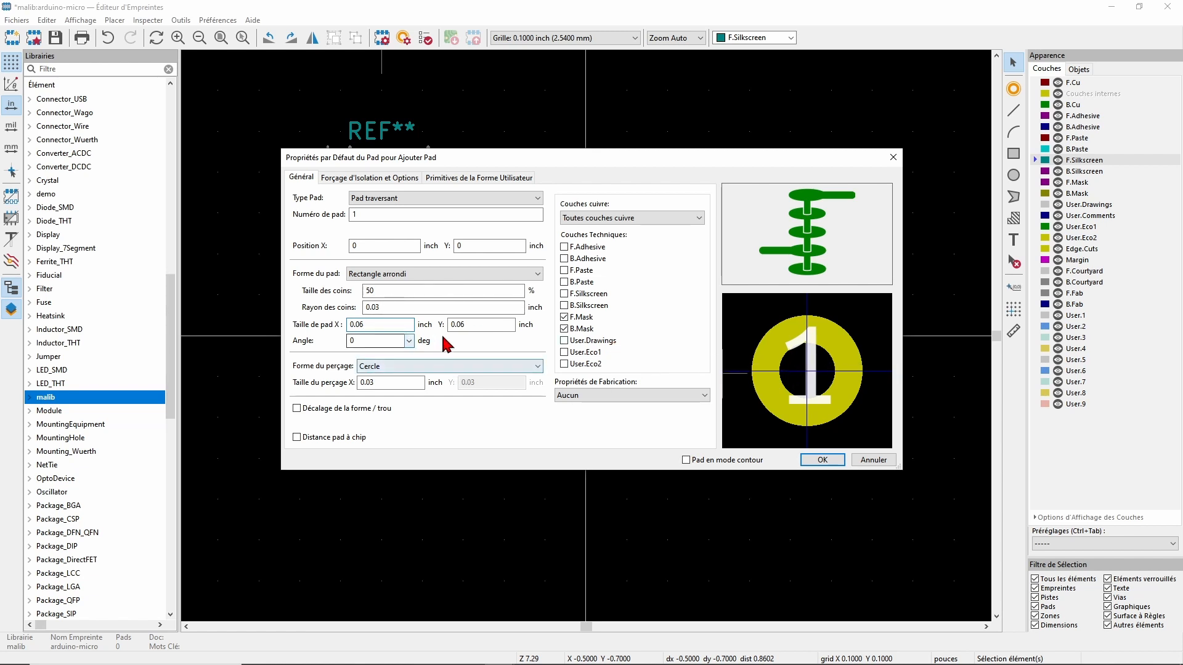
pyautogui.press('BackSpace')
pyautogui.press('BackSpace')
pyautogui.write('1')
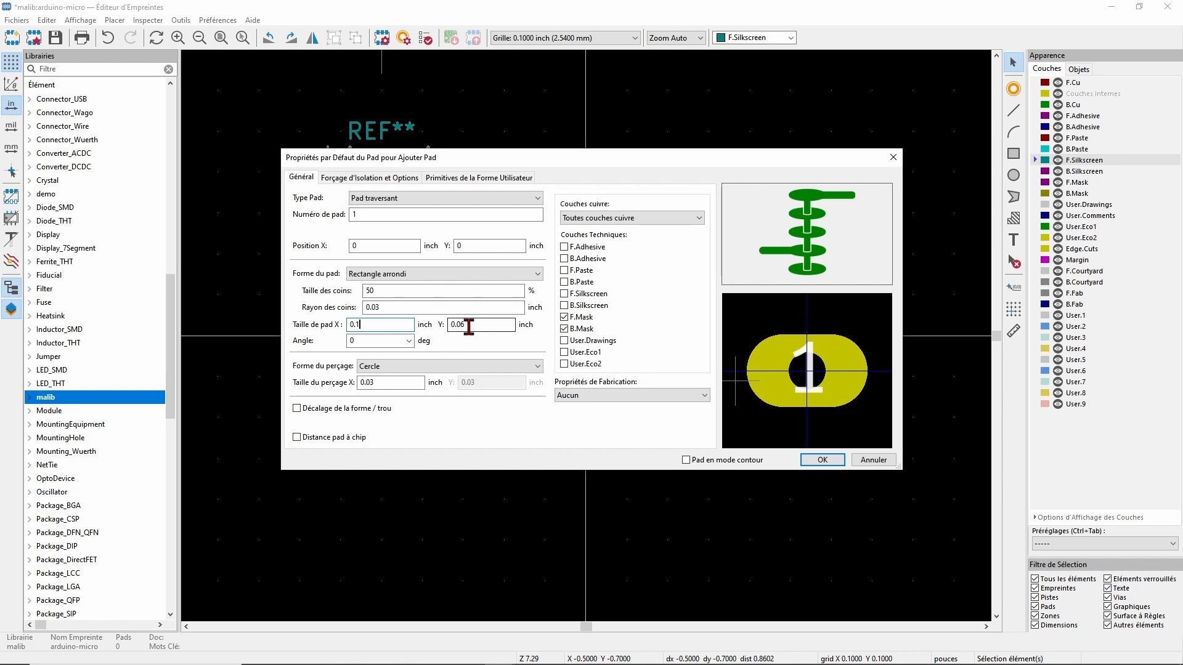
# - Enable the shape/hole offset option, then set the circular hole size to 0.04 inch and the pad's Y size to 0.07 inch
pyautogui.click(391, 383)
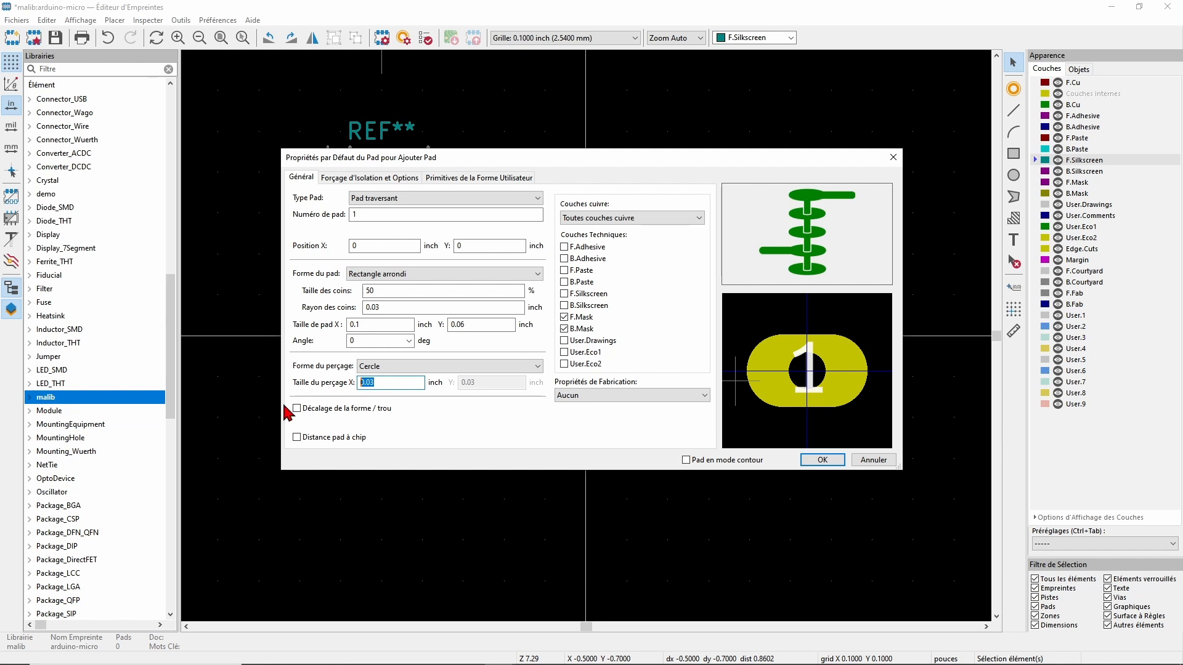
pyautogui.click(388, 409)
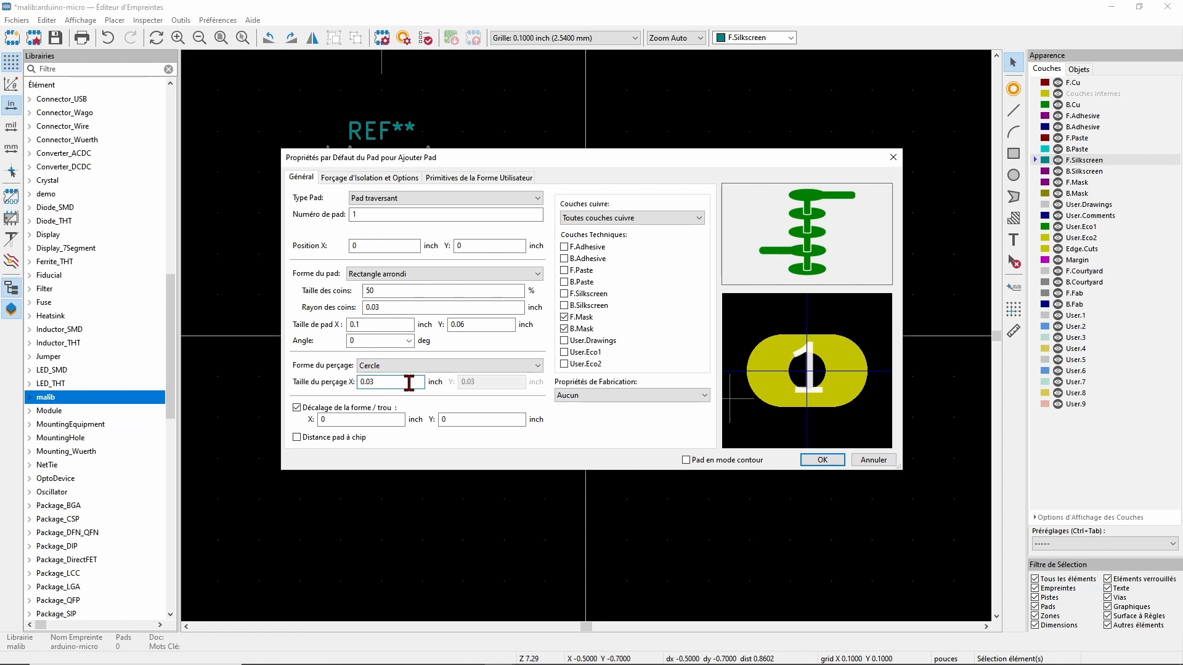
pyautogui.press('BackSpace')
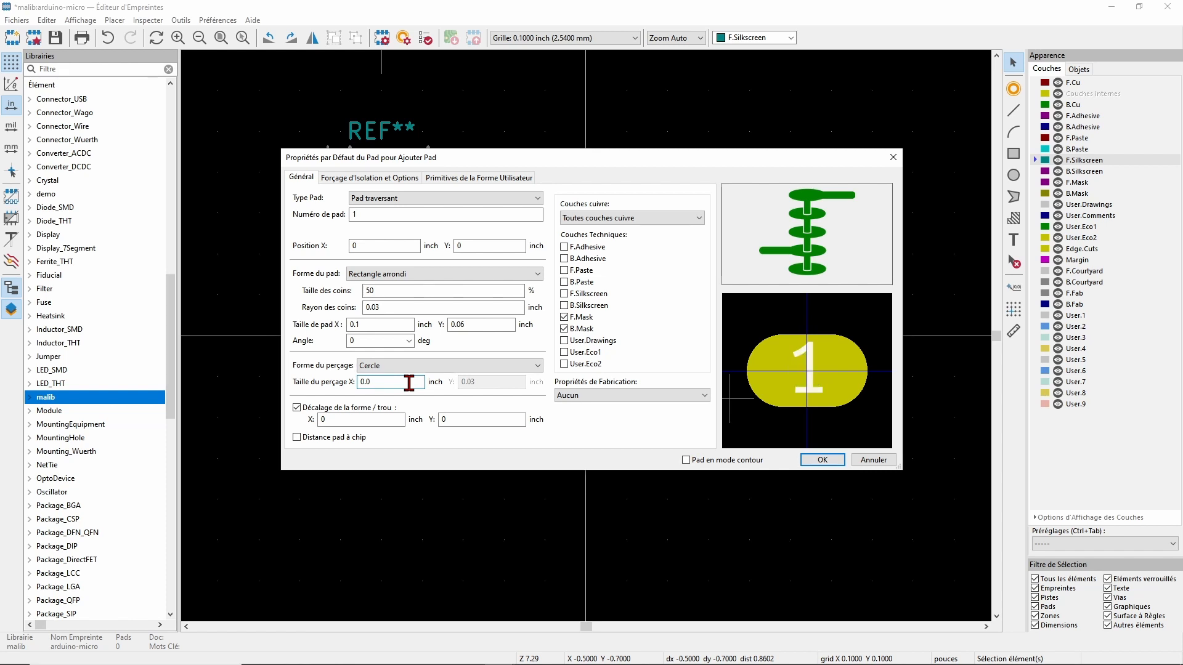
pyautogui.write('39')
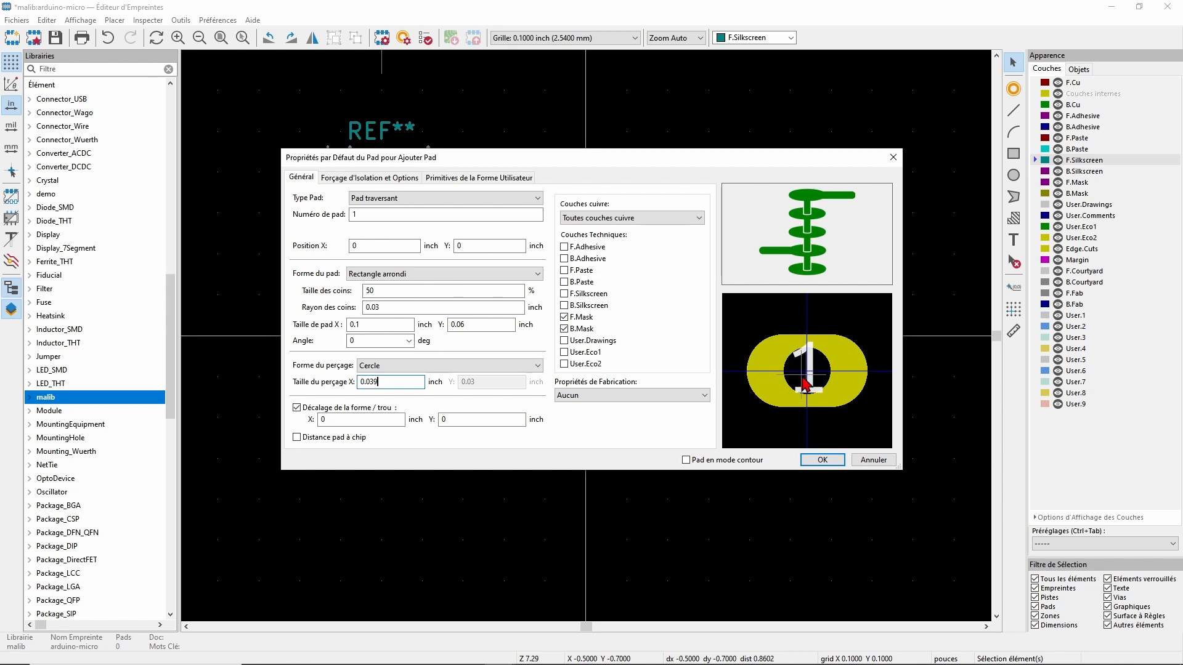
pyautogui.press('BackSpace')
pyautogui.press('BackSpace')
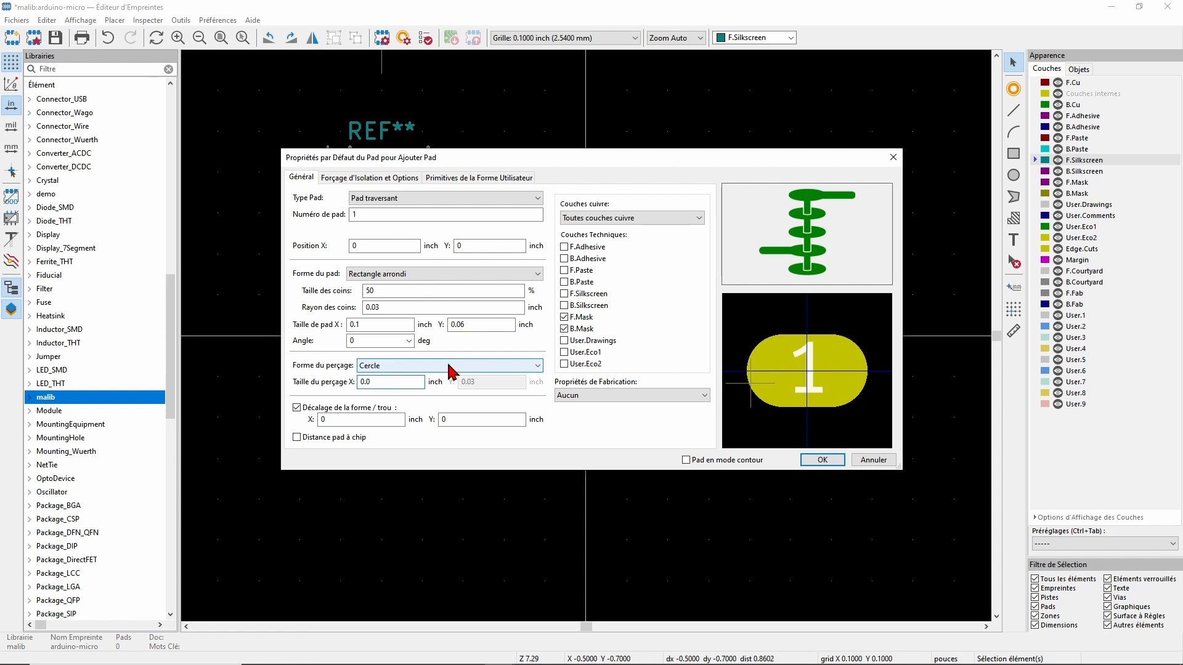
pyautogui.write('40')
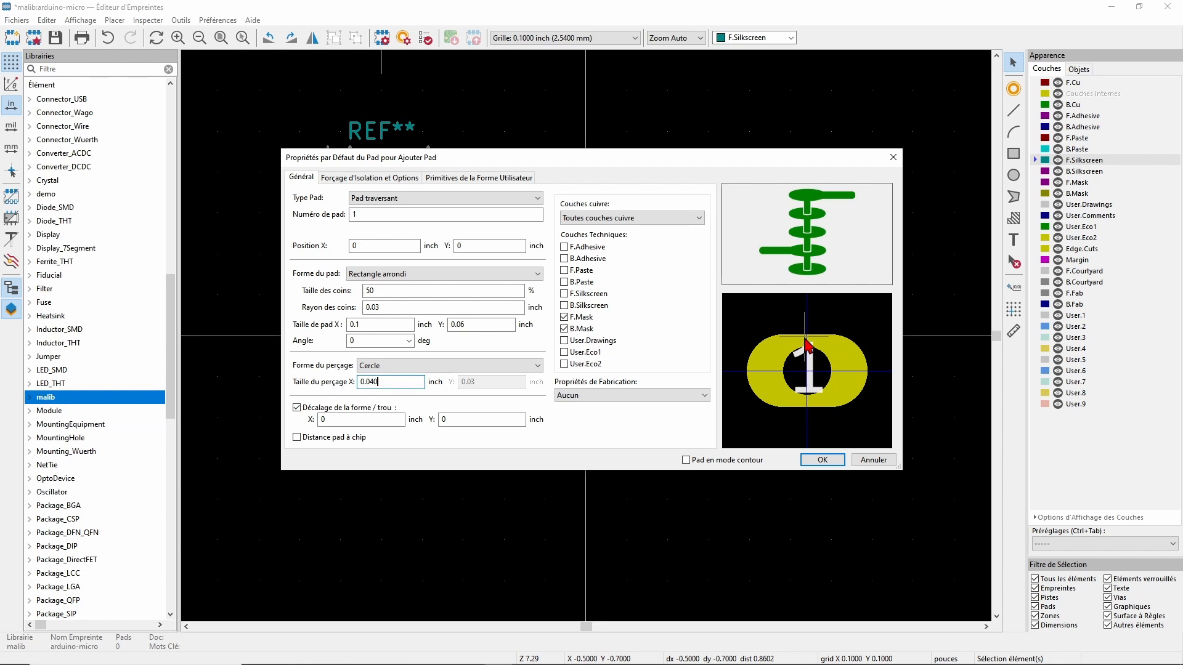
pyautogui.click(468, 326)
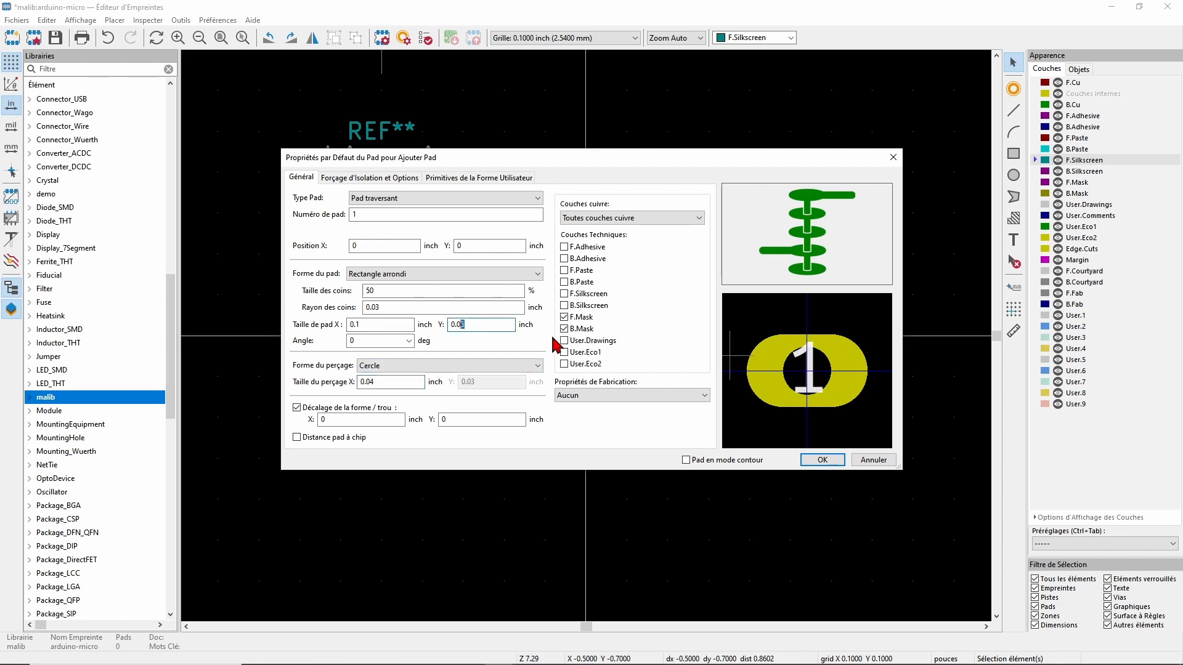
pyautogui.write('7')
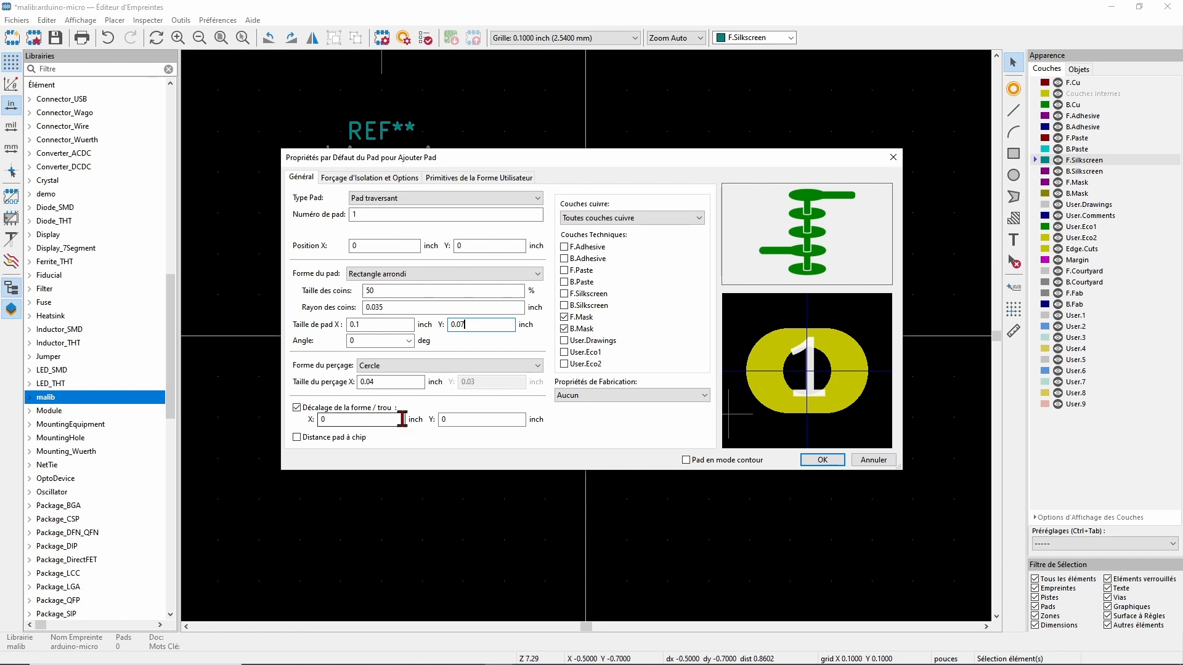
# - Try a 0.01 inch X offset between pad shape and hole, return it to zero, and accept the default pad properties
pyautogui.click(366, 421)
pyautogui.write('.0')
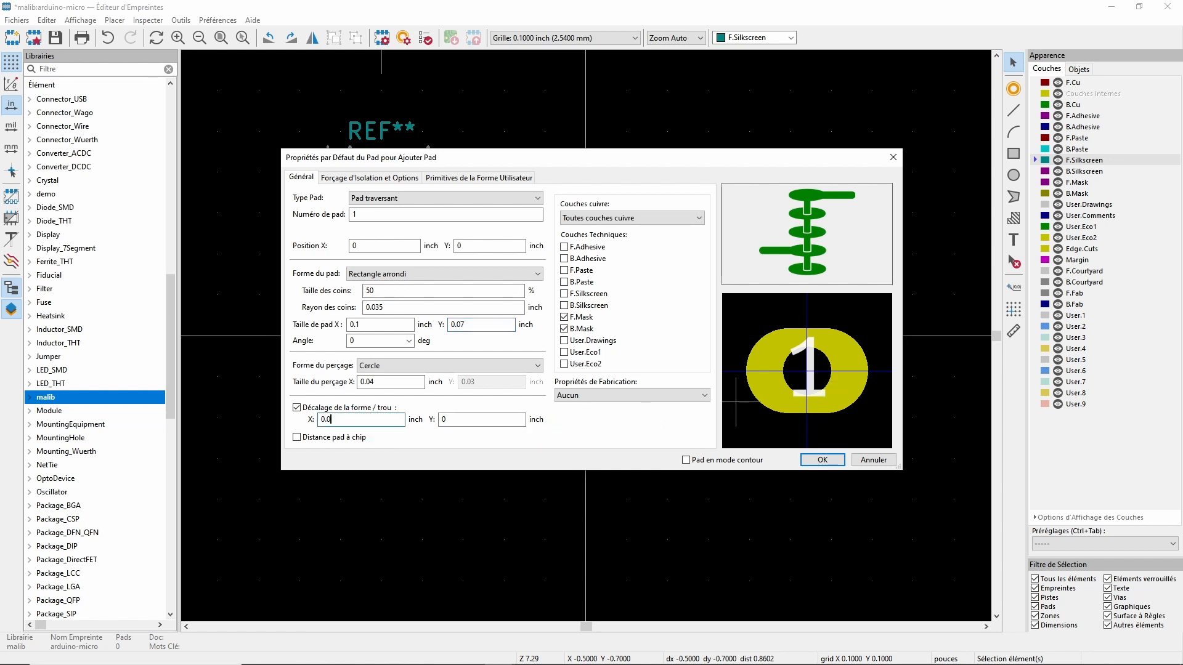
pyautogui.write('1')
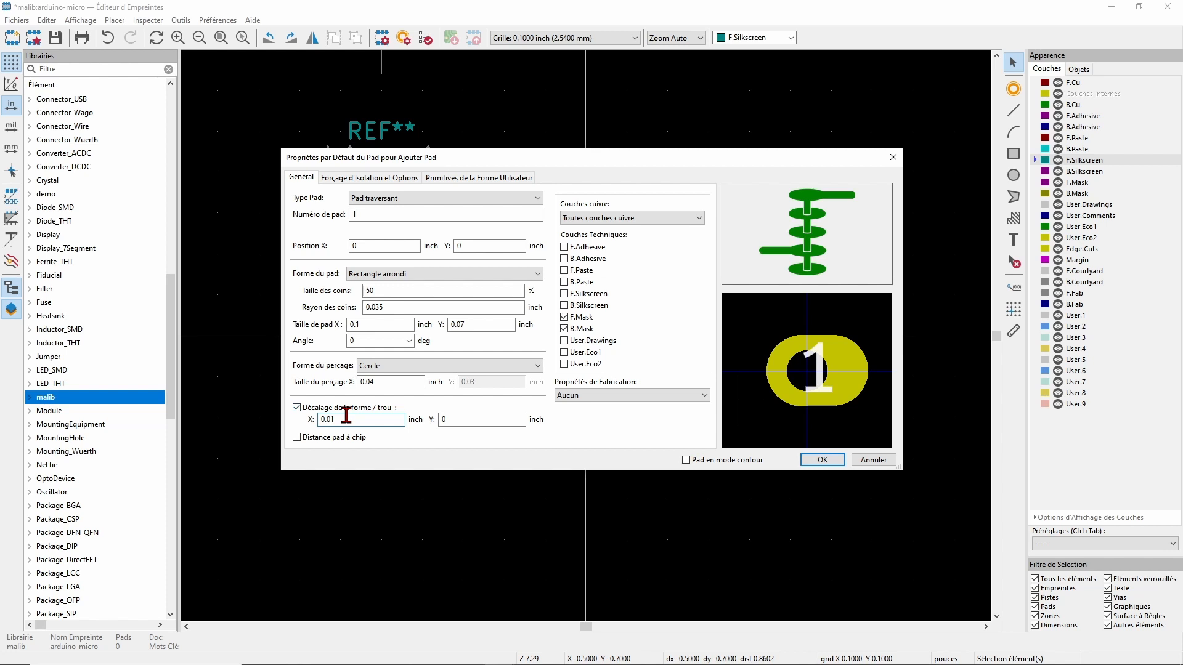
pyautogui.press('BackSpace')
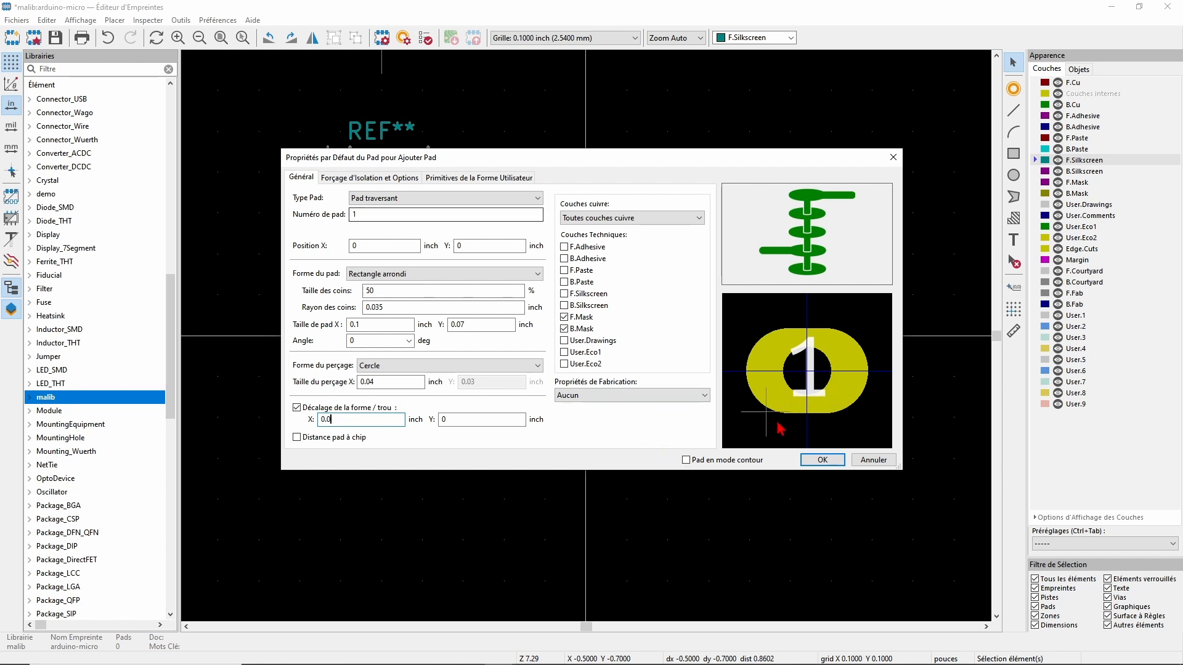
pyautogui.click(824, 459)
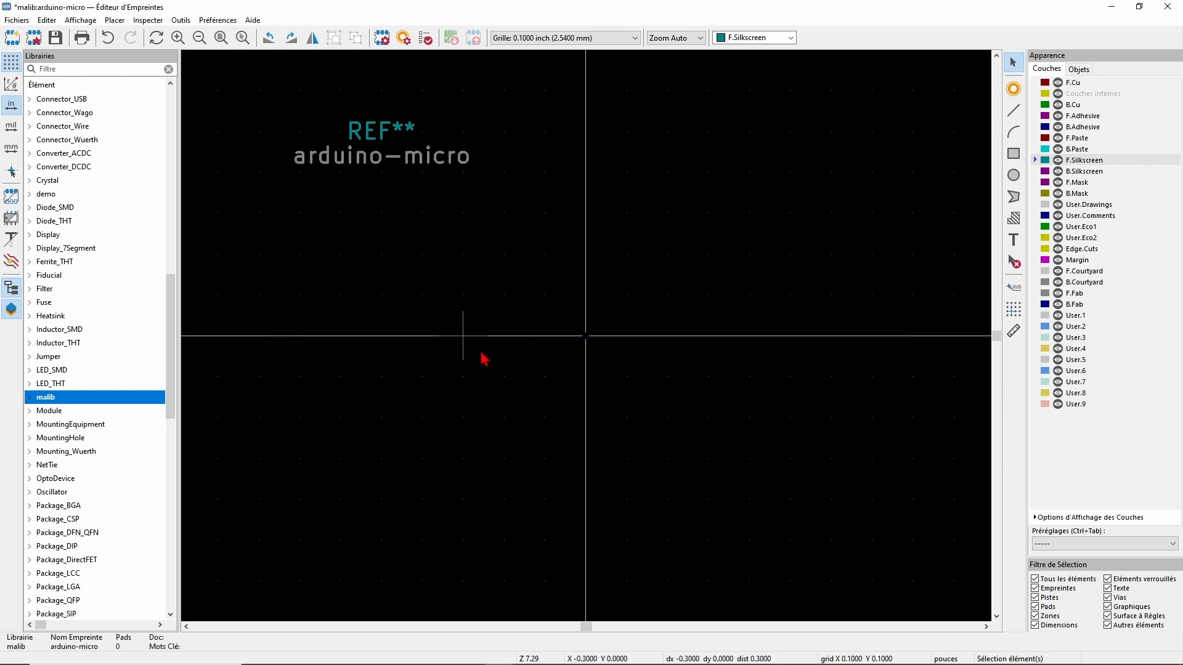
# - Place pads 1 to 17 in a column at X -0.3 inch, from Y 0 to Y 1.6 inch at 0.1 inch spacing
pyautogui.click(1013, 88)
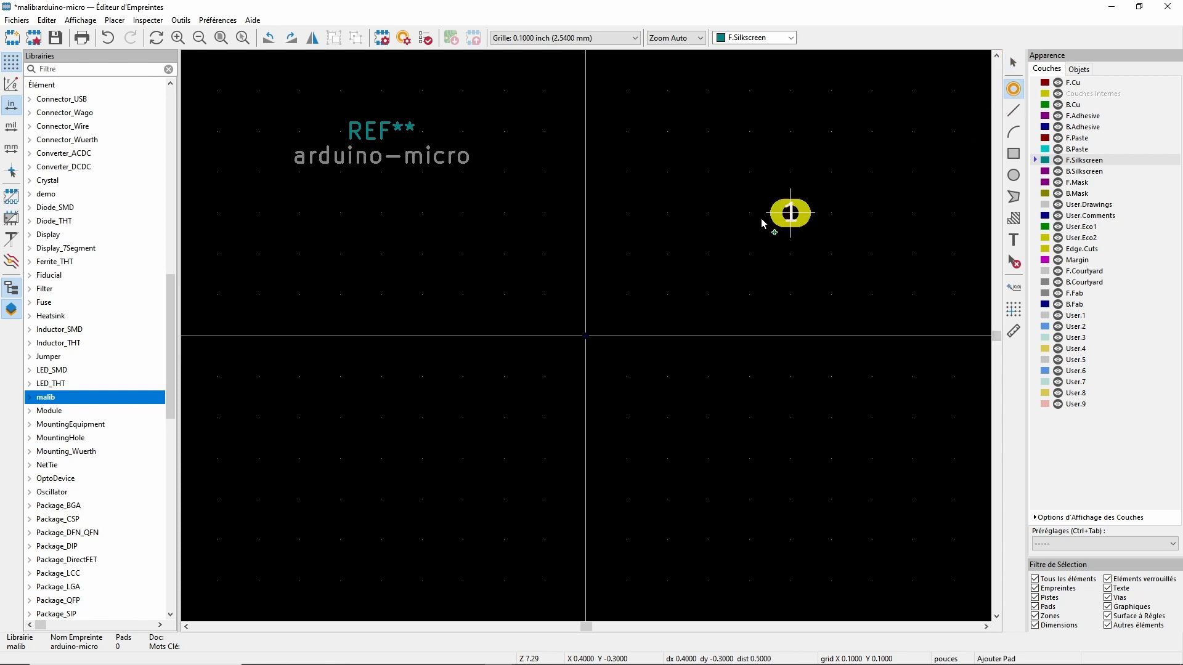
pyautogui.click(475, 341)
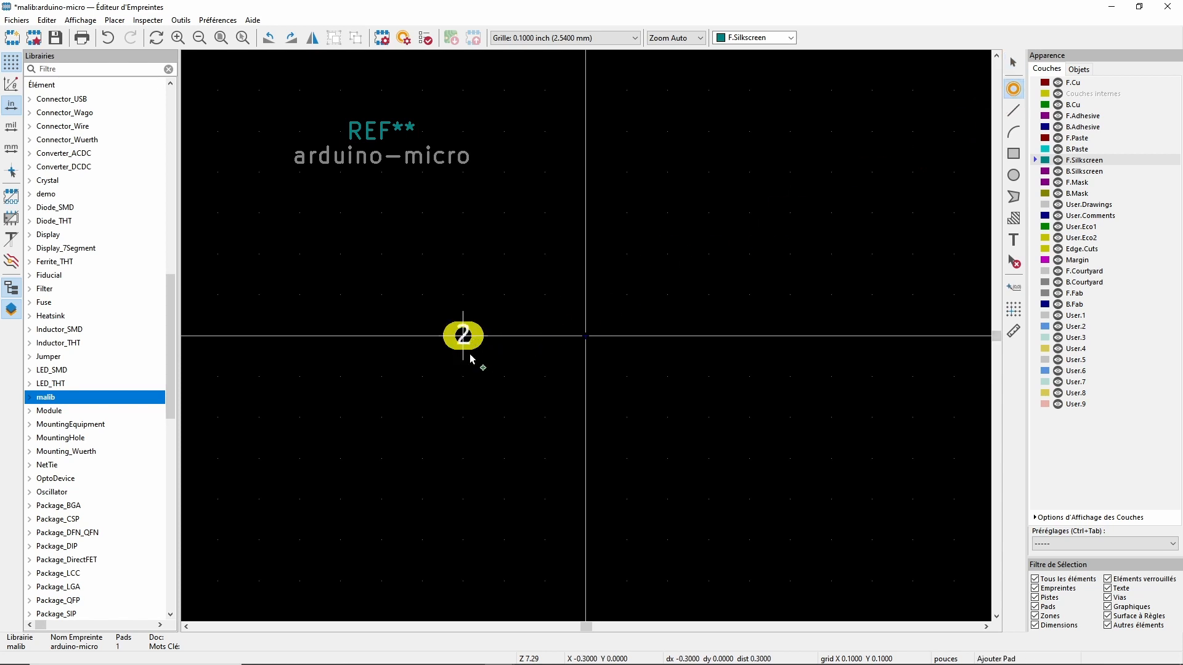
pyautogui.click(473, 377)
pyautogui.click(473, 418)
pyautogui.click(472, 459)
pyautogui.scroll(-3, 473, 502)
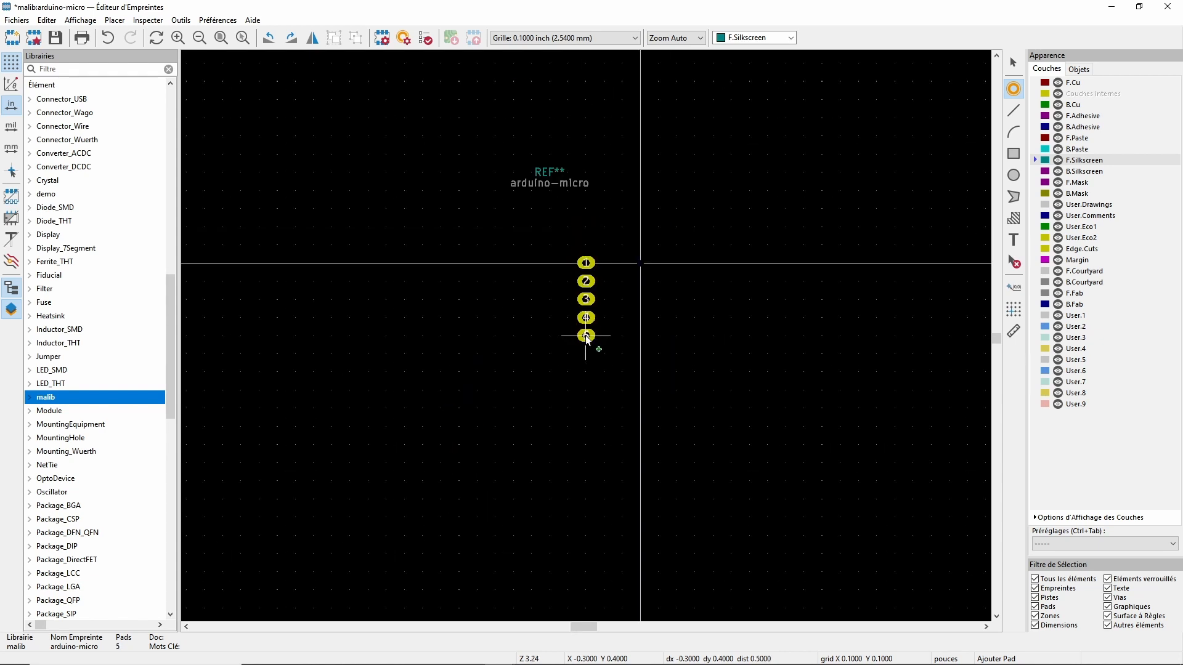
pyautogui.click(585, 353)
pyautogui.click(585, 371)
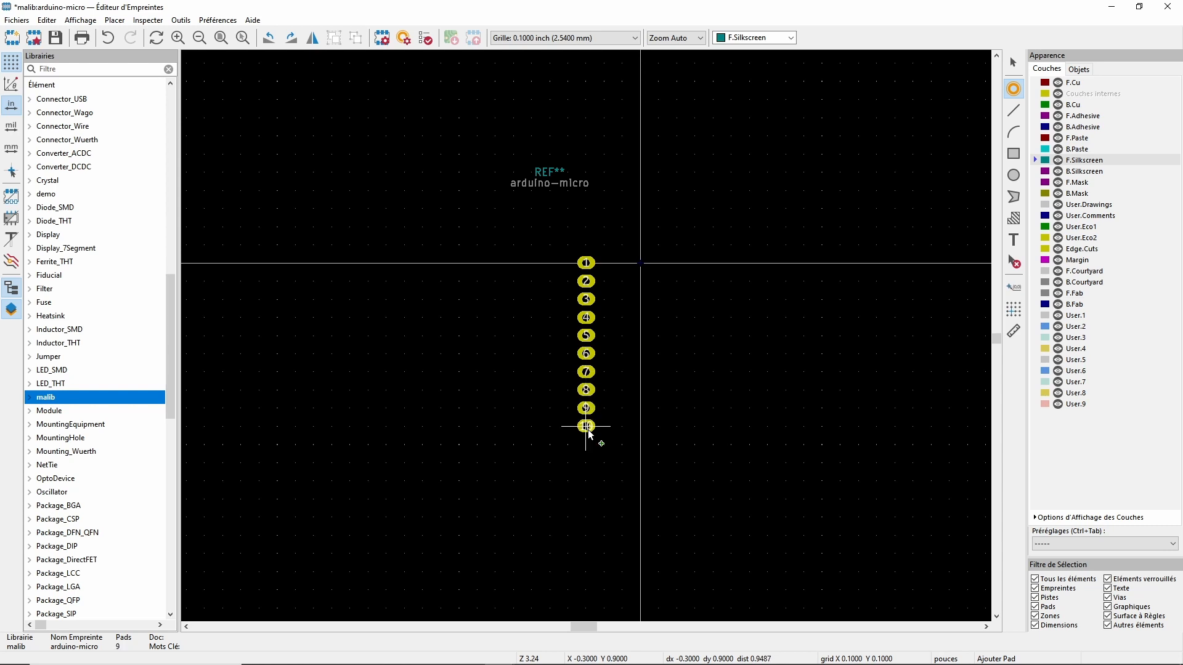
pyautogui.click(585, 499)
pyautogui.click(585, 516)
pyautogui.click(586, 535)
pyautogui.click(593, 550)
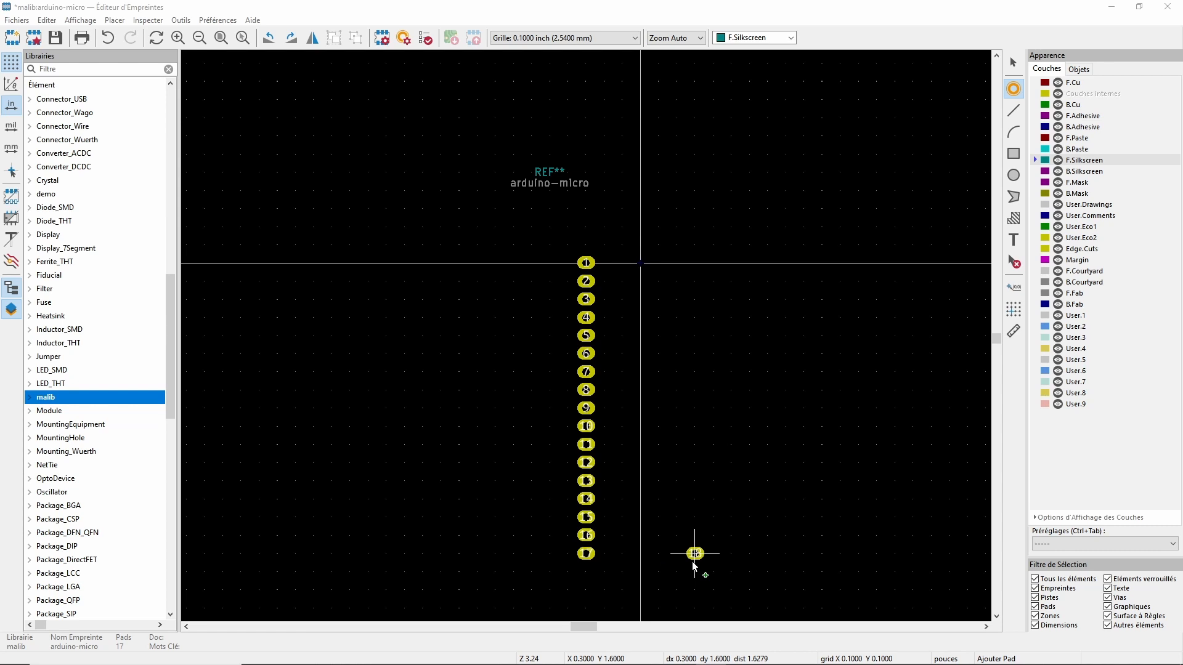
# - Place a second column of 17 pads at X 0.3 inch, from Y 1.6 back up to Y 0 at 0.1 inch spacing
pyautogui.click(693, 561)
pyautogui.click(694, 535)
pyautogui.click(694, 516)
pyautogui.click(695, 499)
pyautogui.click(695, 481)
pyautogui.click(694, 445)
pyautogui.click(694, 407)
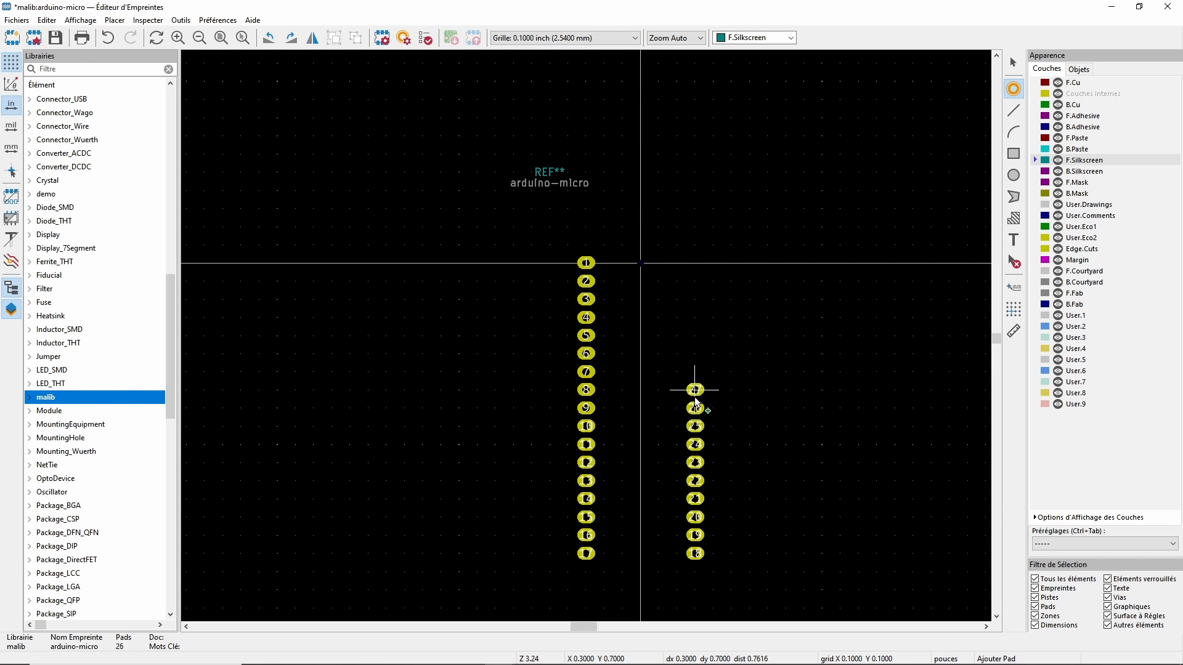
pyautogui.click(695, 371)
pyautogui.click(695, 353)
pyautogui.click(695, 335)
pyautogui.click(695, 317)
pyautogui.click(694, 299)
pyautogui.hotkey('ctrl', 'z')
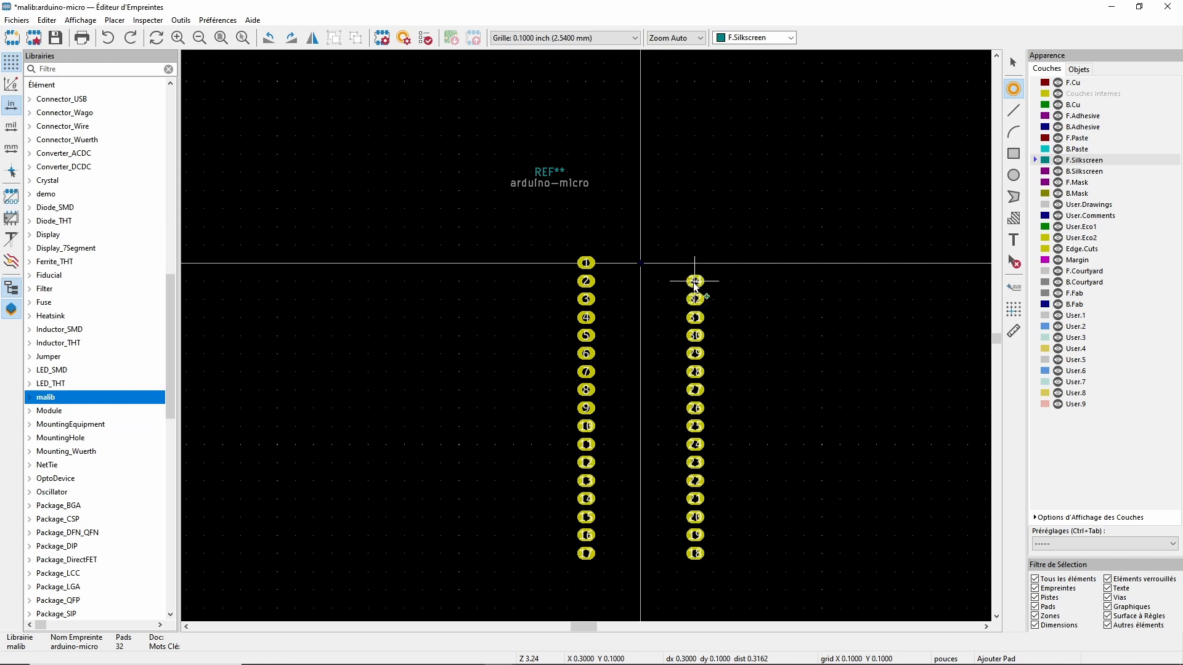
pyautogui.click(700, 277)
pyautogui.press('Escape')
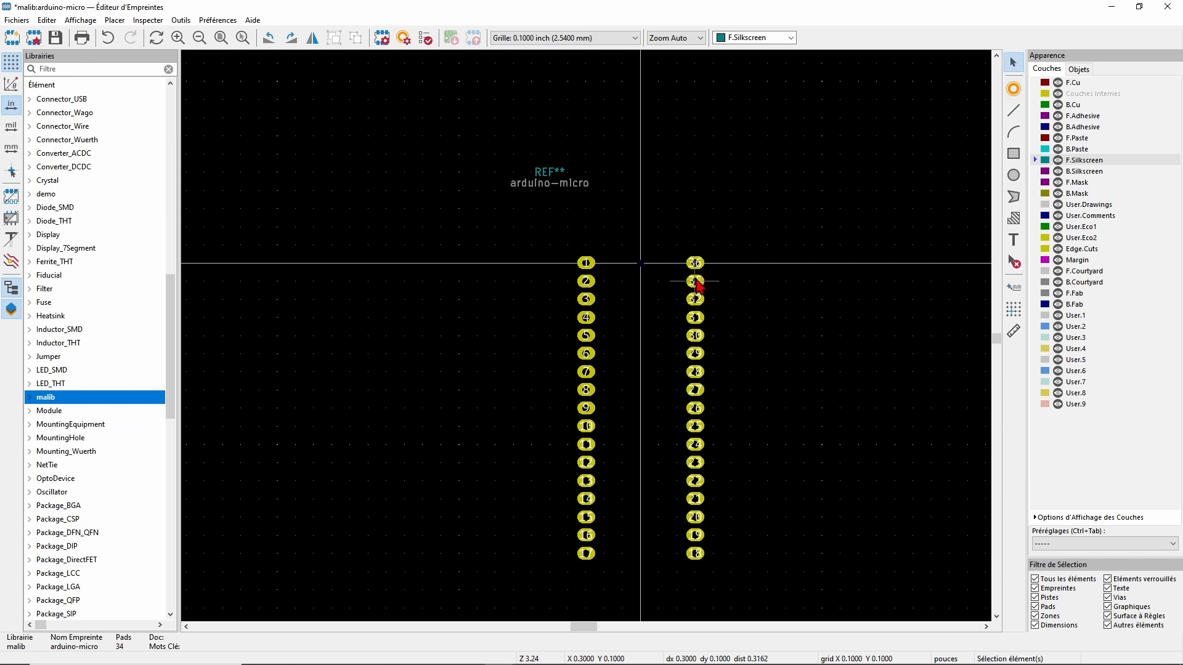
# - Renumber the two uppermost pads of the second column: 33 at Y 0.1 inch and 34 at Y 0
pyautogui.click(696, 281)
pyautogui.write('e')
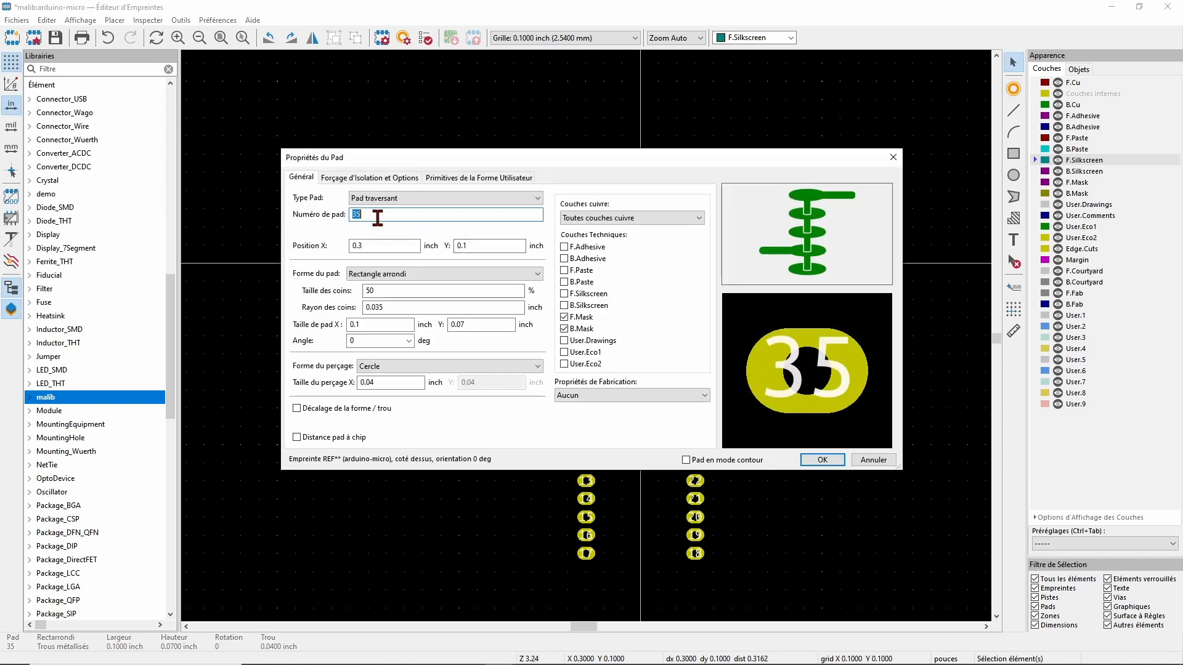
pyautogui.write('33')
pyautogui.press('Return')
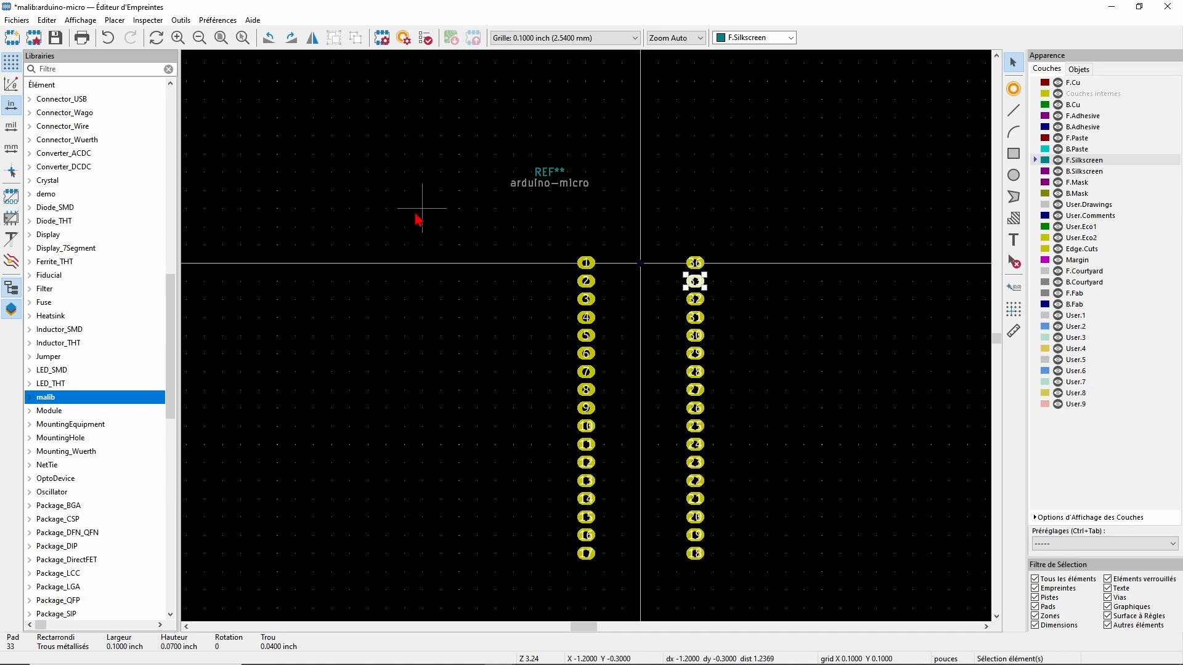
pyautogui.click(695, 263)
pyautogui.write('e')
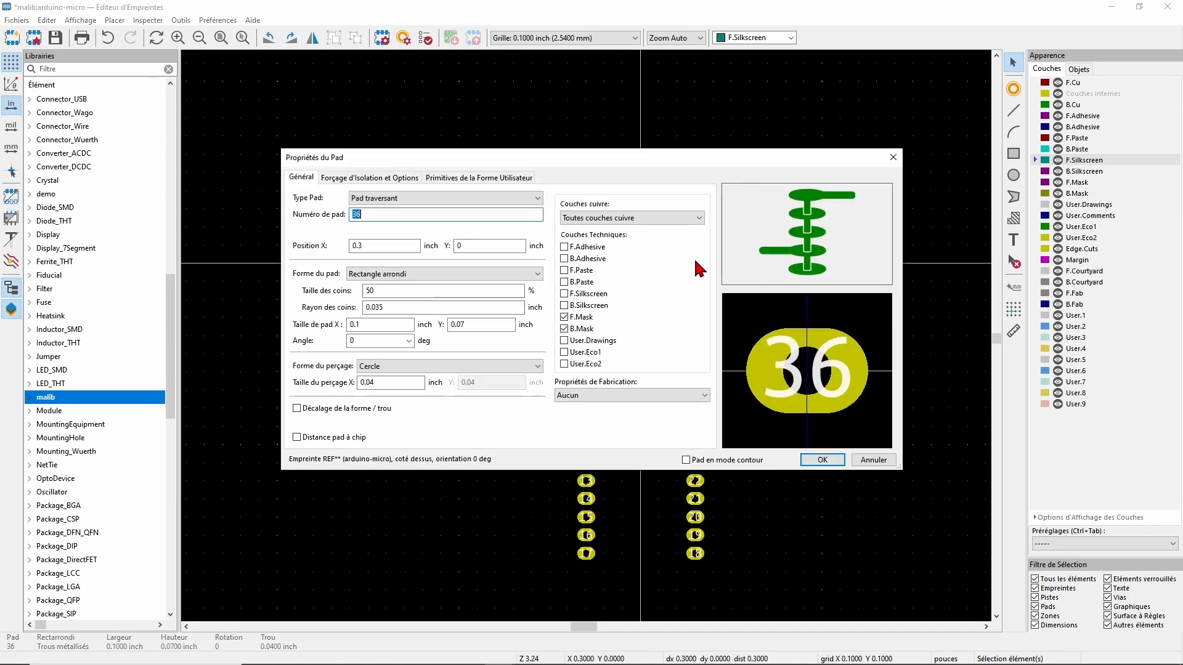
pyautogui.write('34')
pyautogui.press('Return')
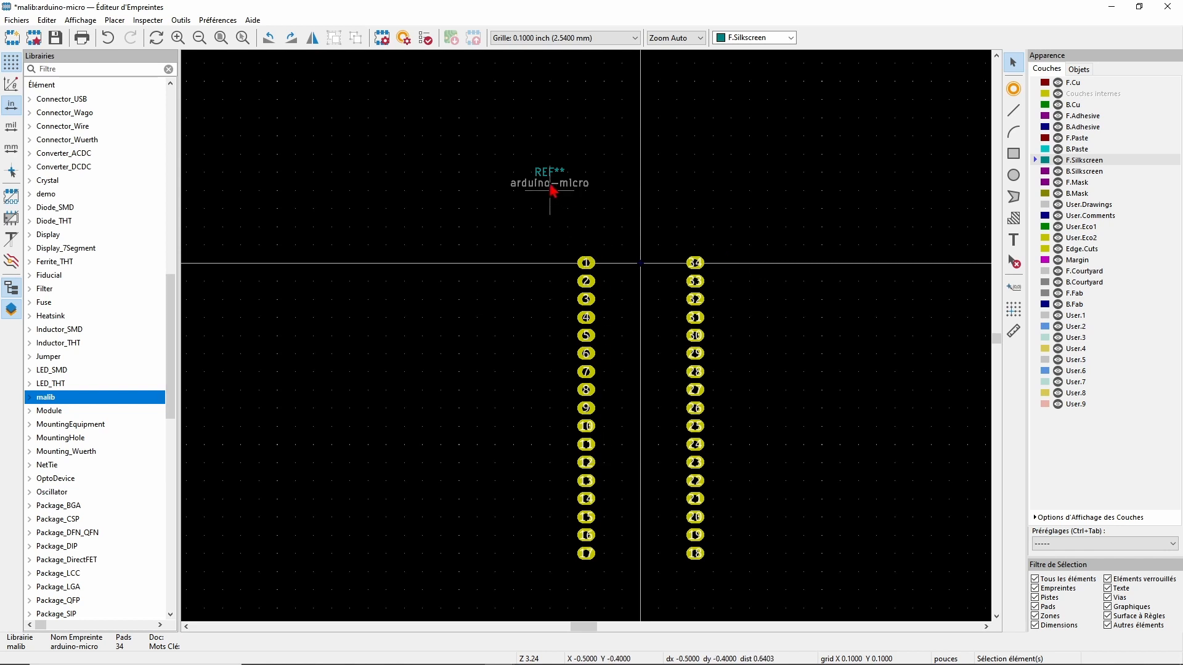
# - Move the REF** text above the pads, centered between the columns at X 0, Y -0.2 inch
pyautogui.moveTo(550, 186); pyautogui.dragTo(645, 242)
pyautogui.press('Up')
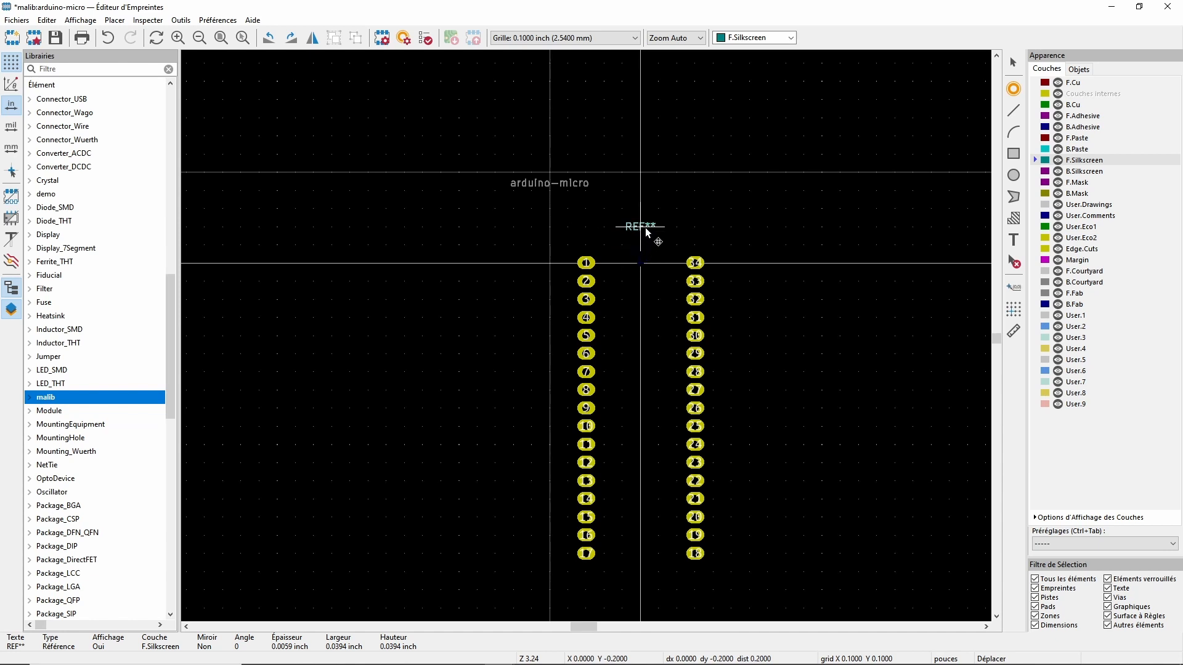
pyautogui.click(648, 232)
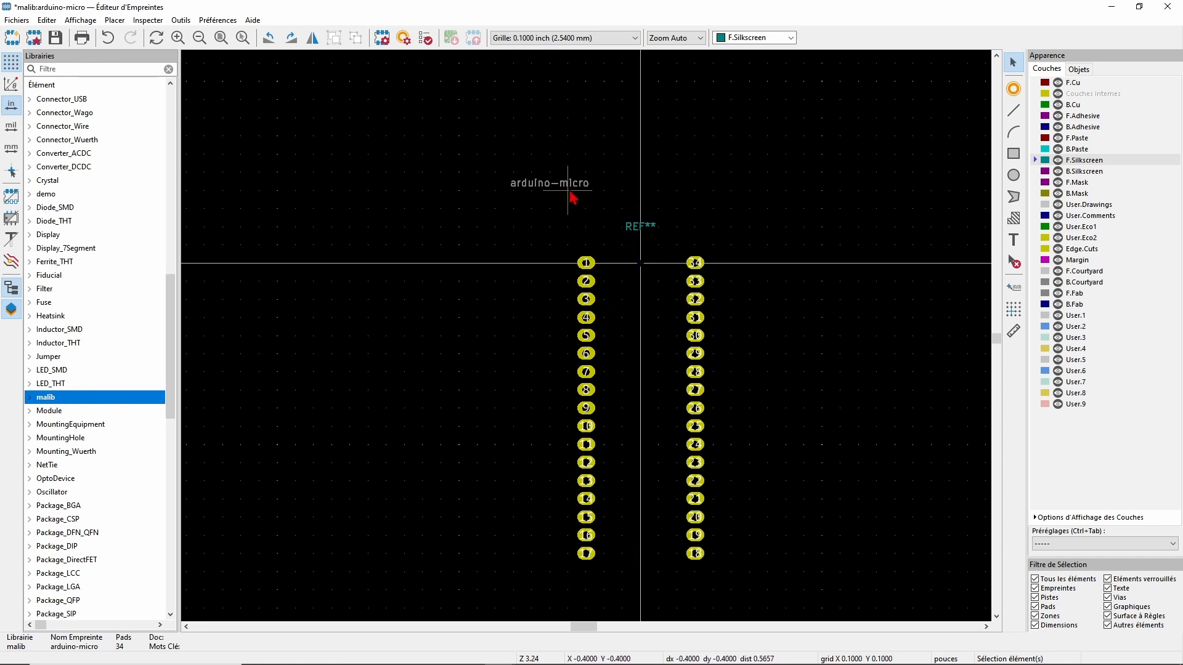
# - Rotate the arduino-micro value text by 90 degrees and place it between the pad columns at X 0, Y 0.9 inch
pyautogui.moveTo(536, 183); pyautogui.dragTo(638, 377)
pyautogui.press('r')
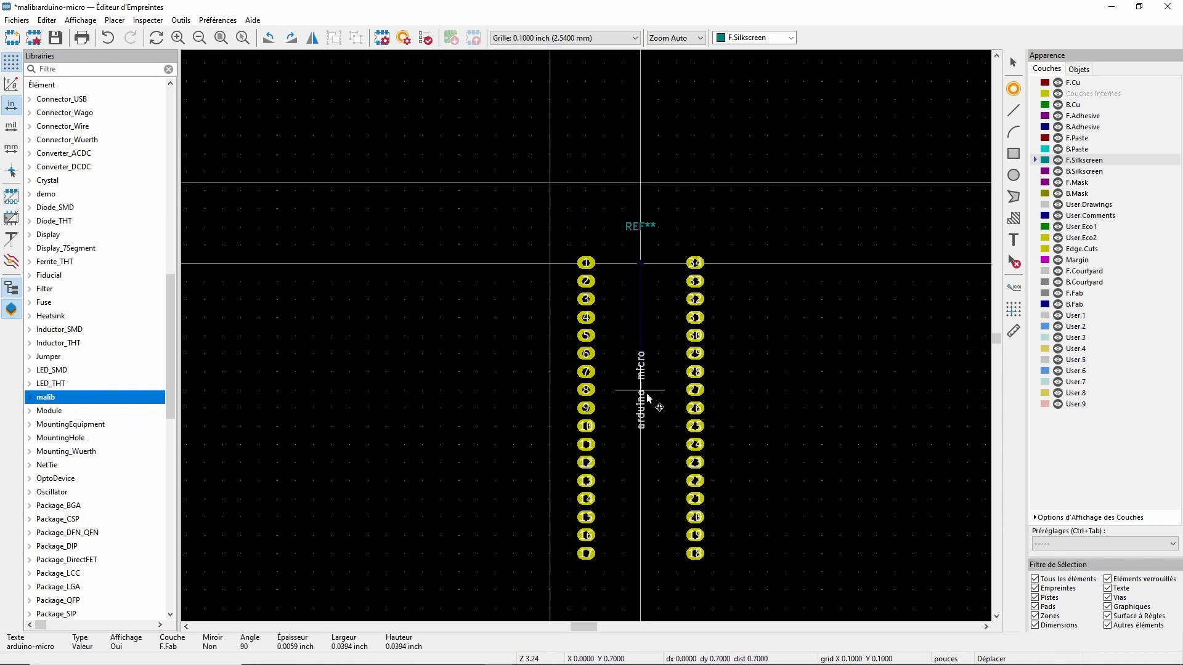
pyautogui.click(644, 428)
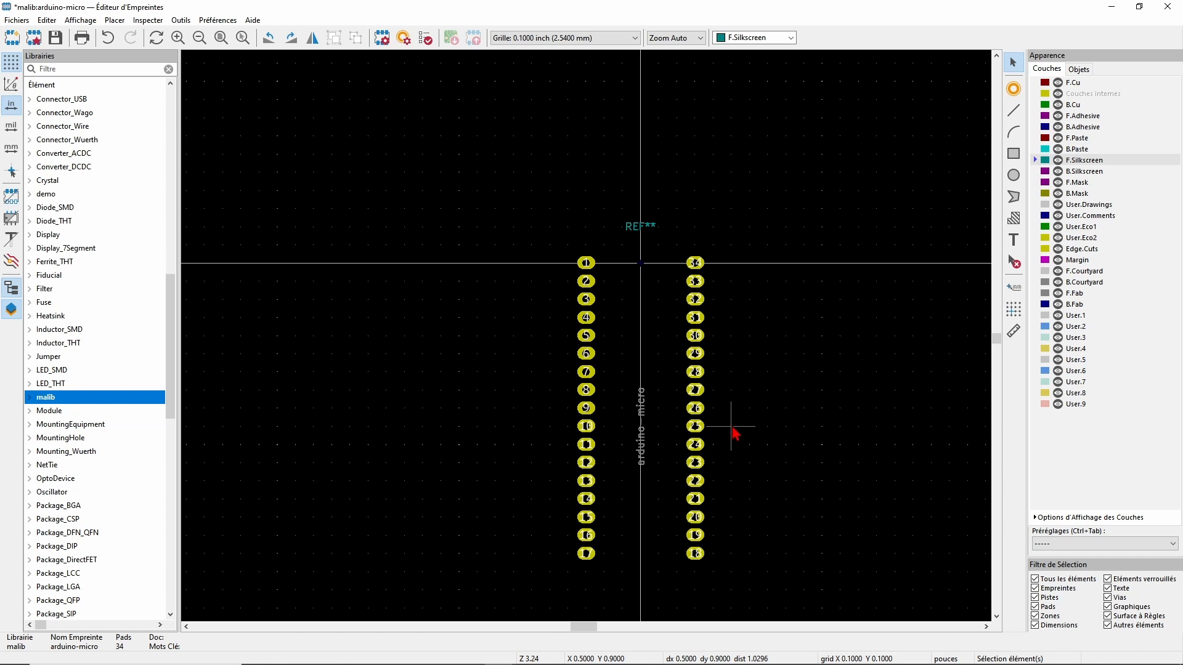
# - Set the grid to 0.05 inch and prepare the rectangle tool on the F.Fab layer
pyautogui.press('F4')
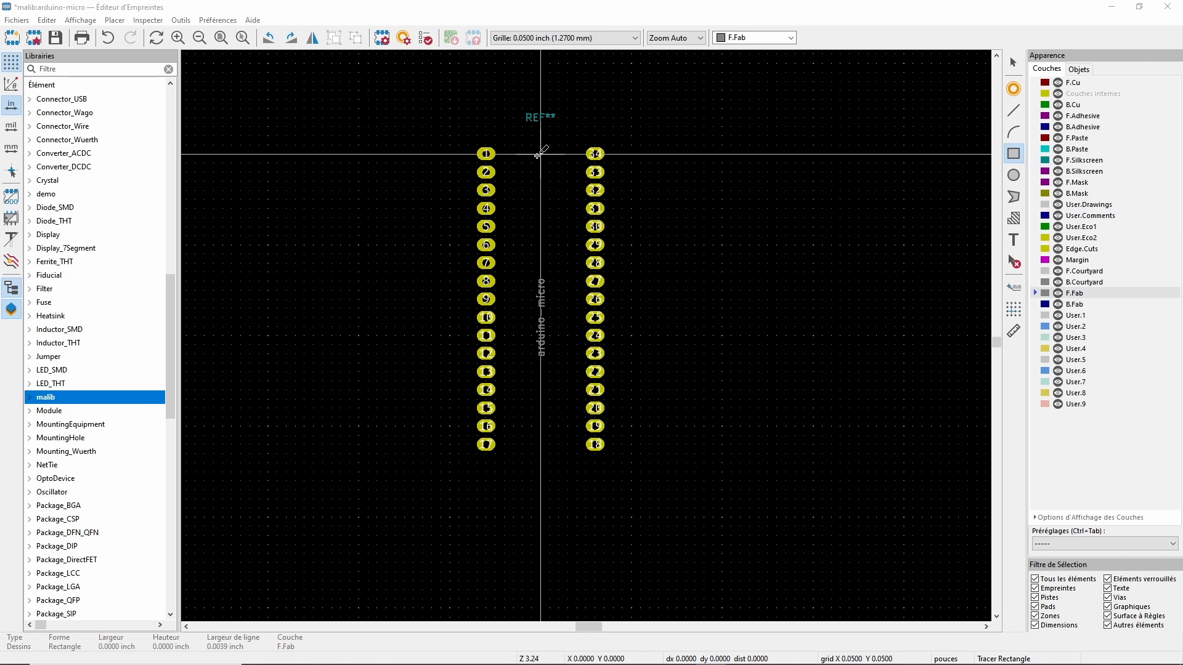
pyautogui.click(525, 38)
pyautogui.click(525, 41)
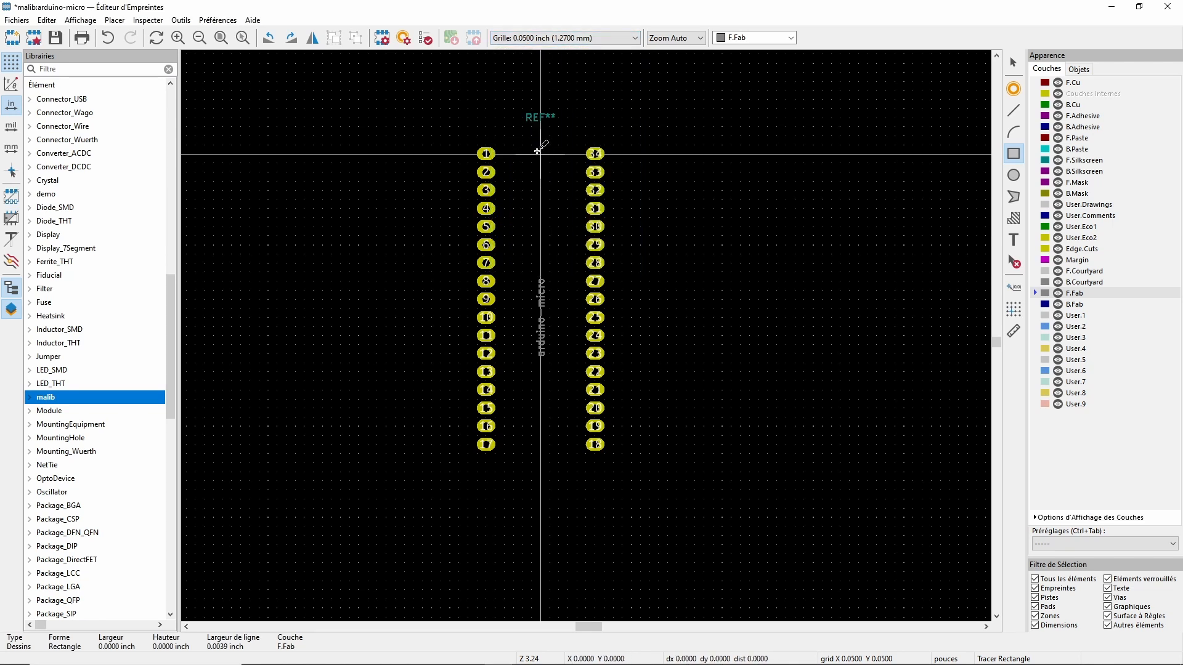
# - Draw a 0.7 by 1.9 inch F.Fab rectangle around the pads, from X -0.35, Y -0.15 to X 0.35, Y 1.75 inch
pyautogui.scroll(2, 540, 154)
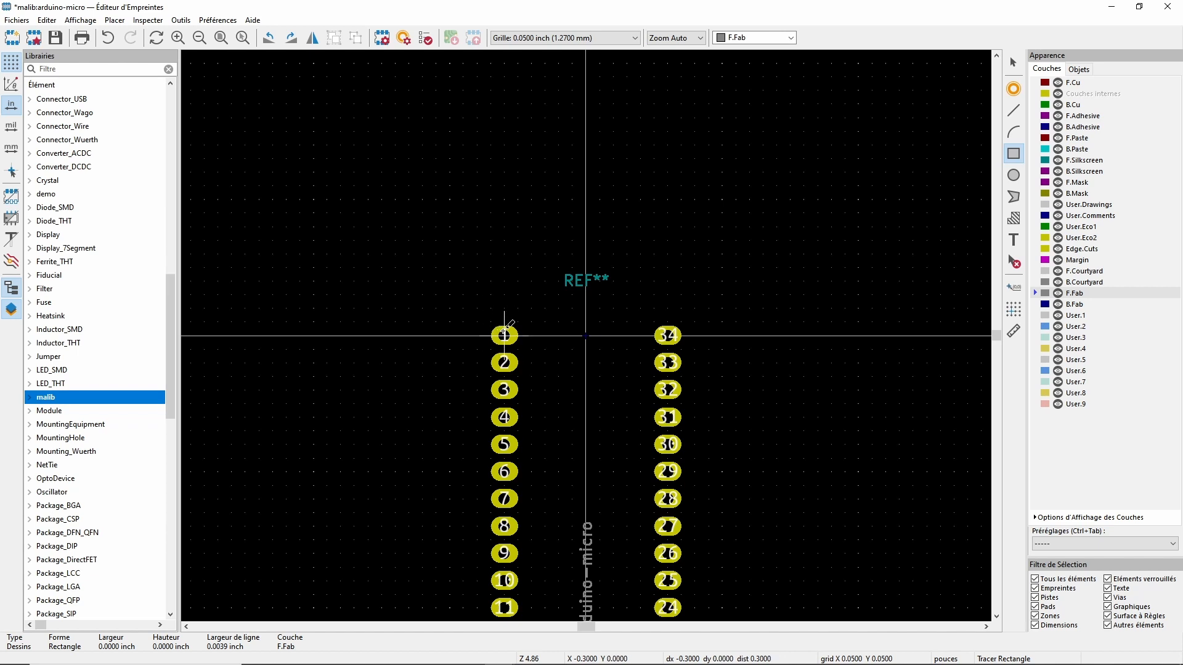
pyautogui.scroll(-4, 602, 427)
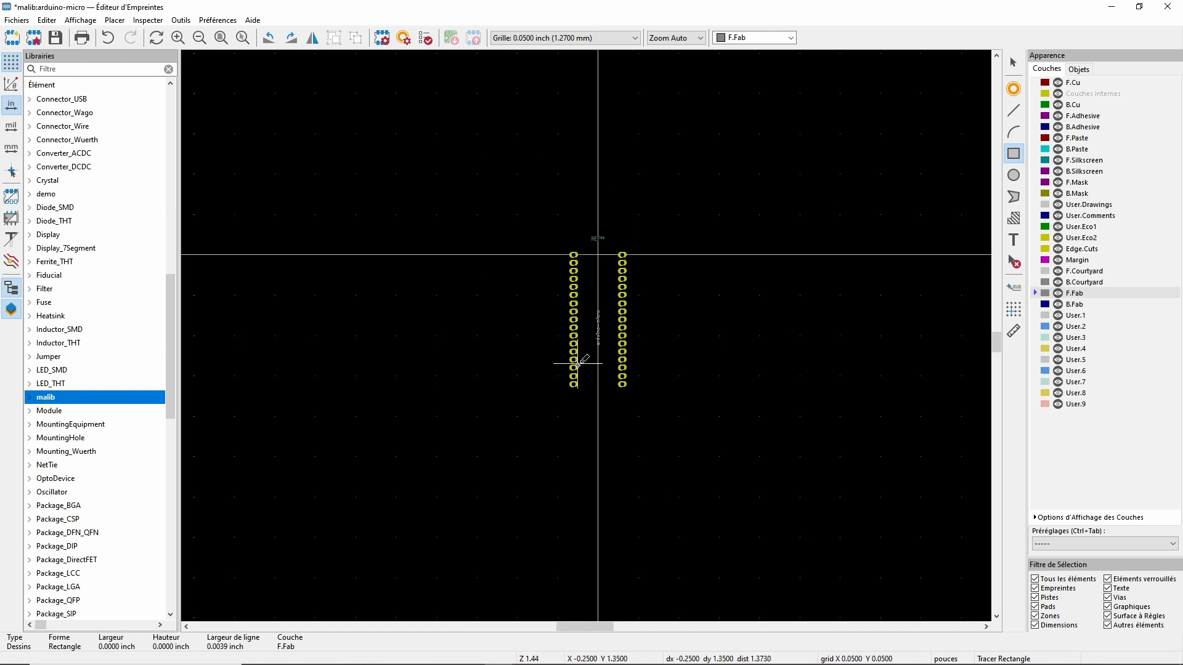
pyautogui.scroll(2, 584, 252)
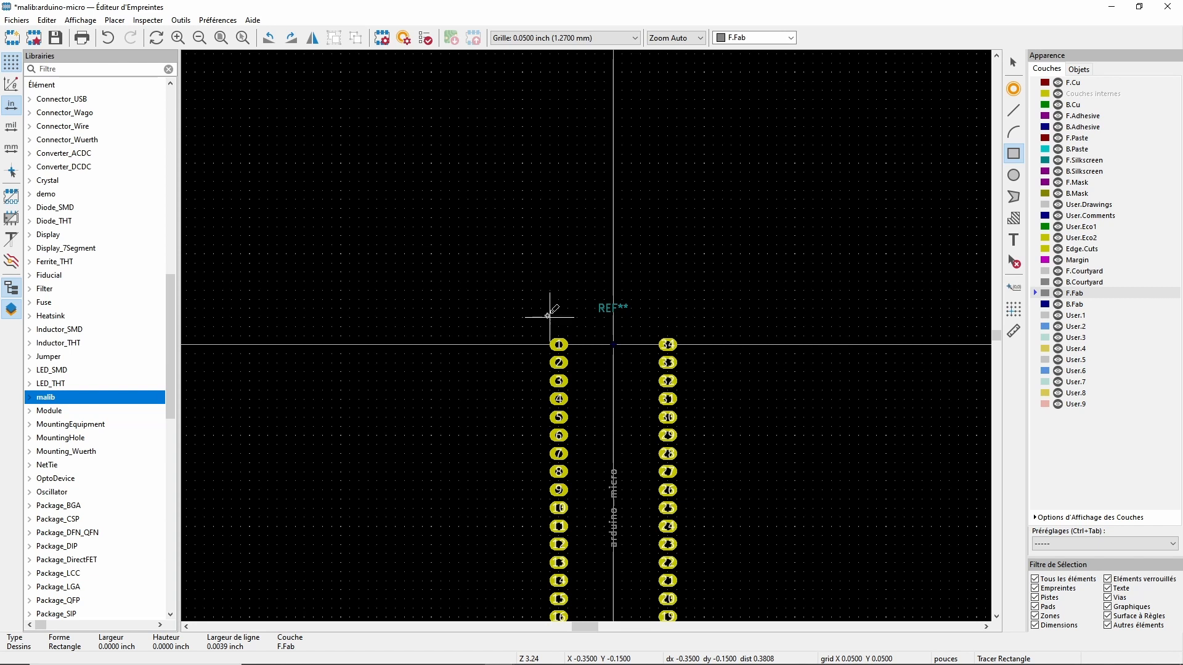
pyautogui.scroll(5, 549, 316)
pyautogui.click(586, 336)
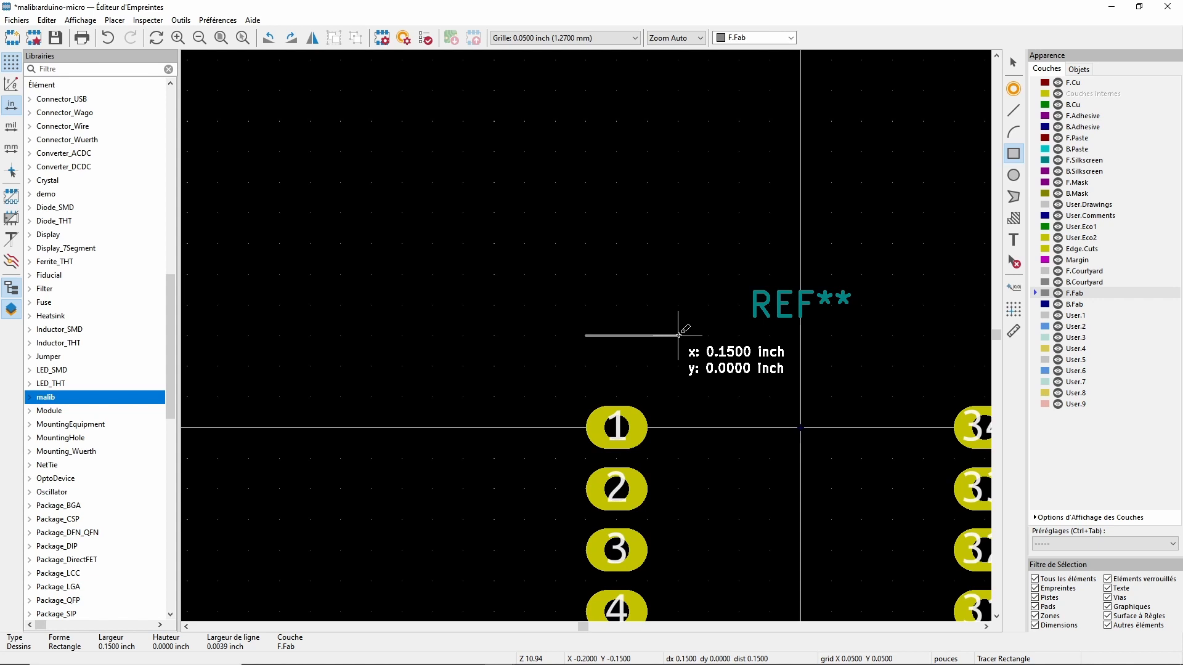
pyautogui.scroll(-8, 678, 335)
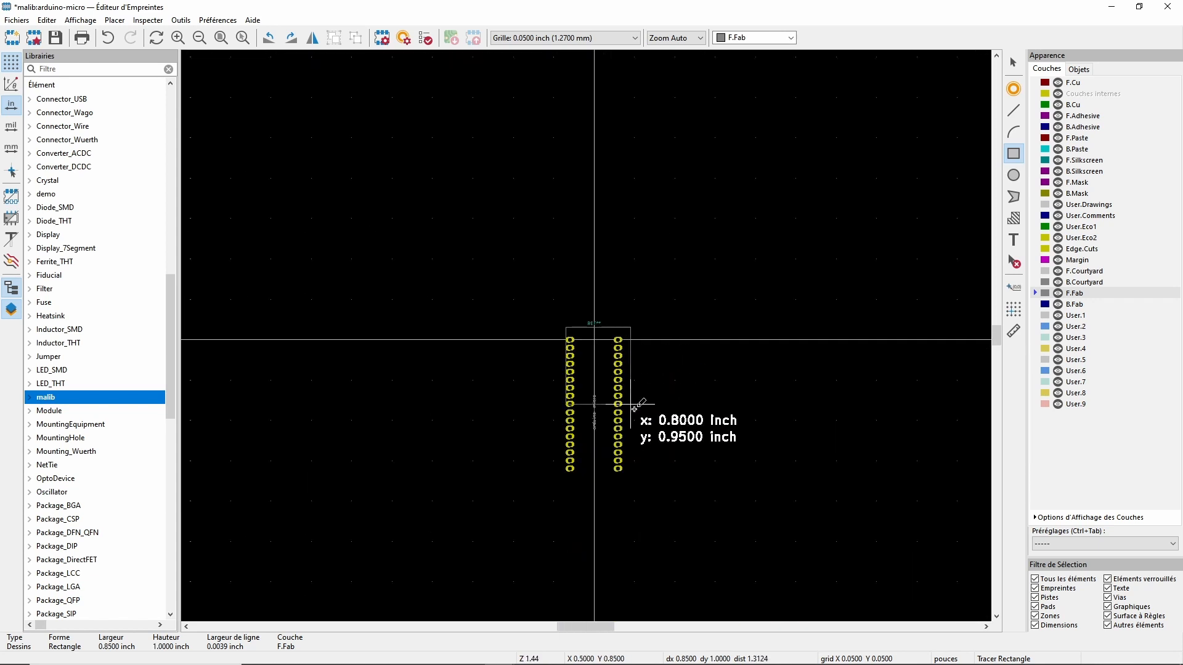
pyautogui.scroll(5, 626, 469)
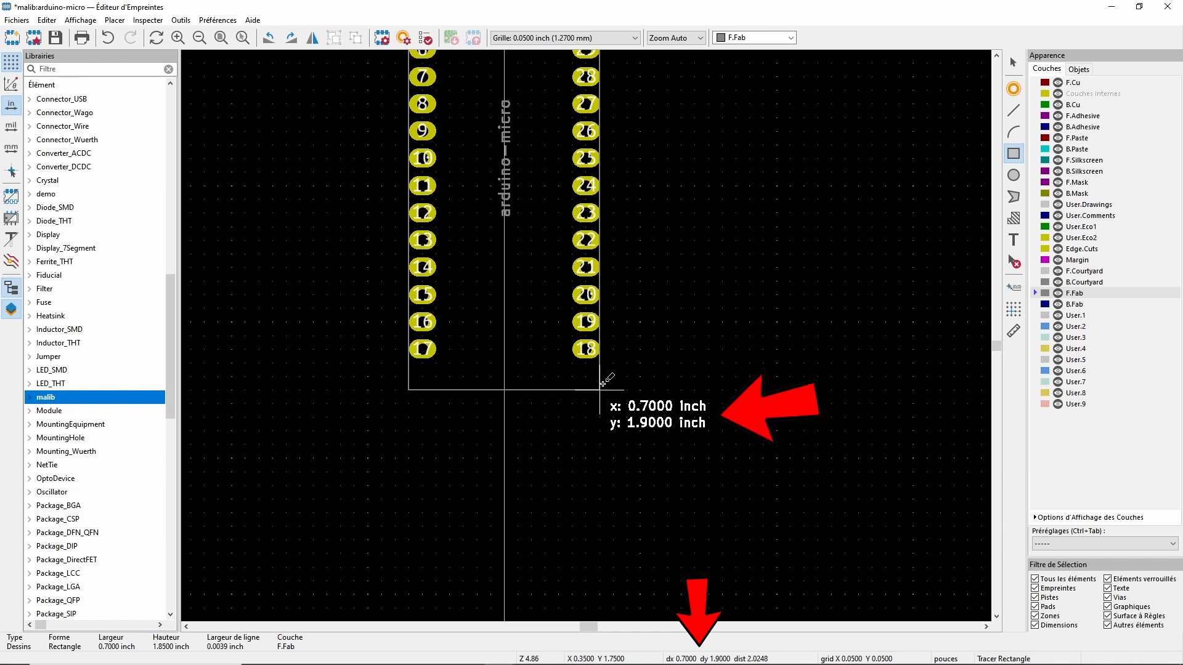
pyautogui.click(602, 385)
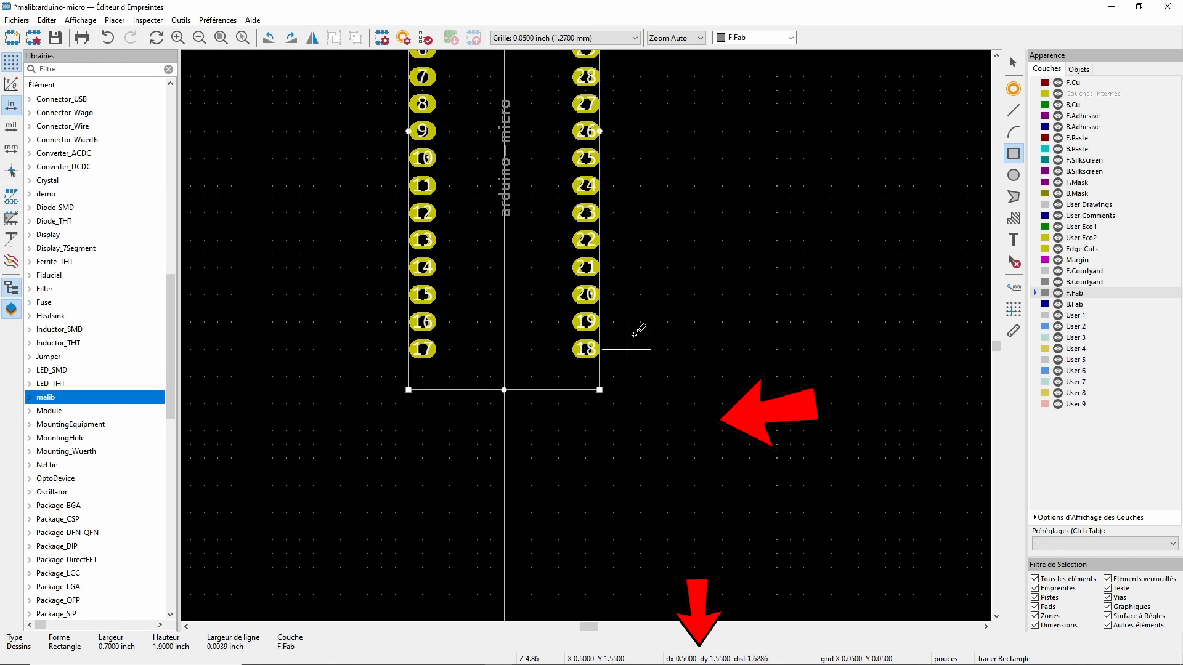
pyautogui.scroll(-3, 581, 264)
pyautogui.press('Escape')
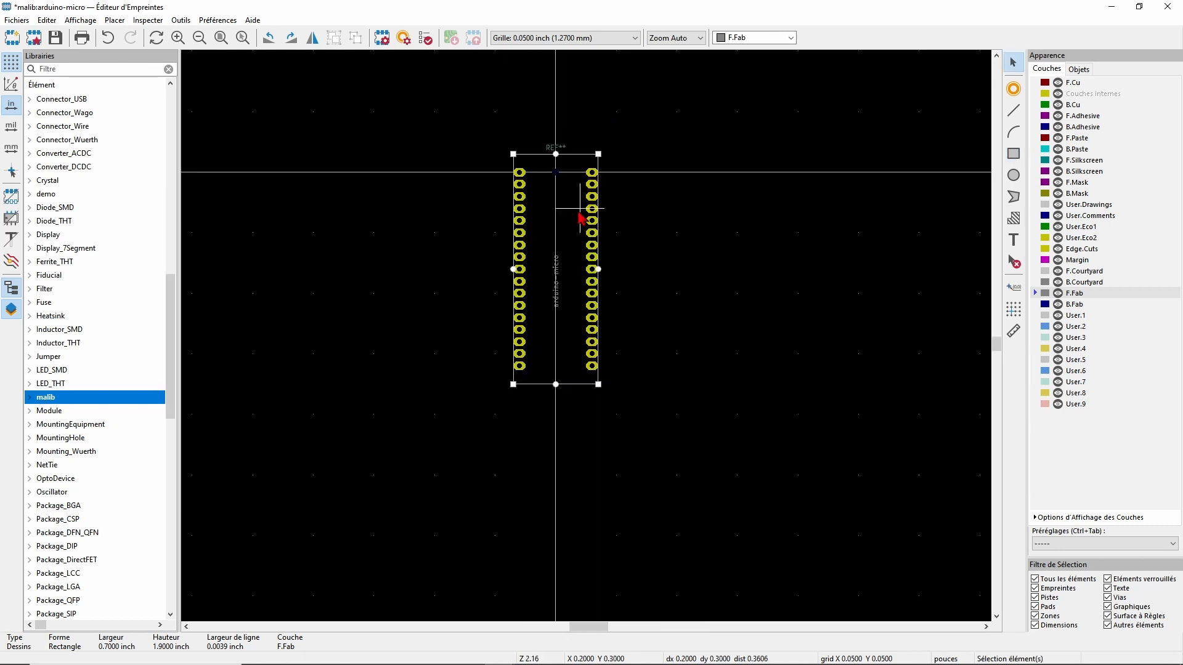
# - Examine how the F.Fab outline lies against the outer edges of the pads in both columns
pyautogui.scroll(3, 549, 212)
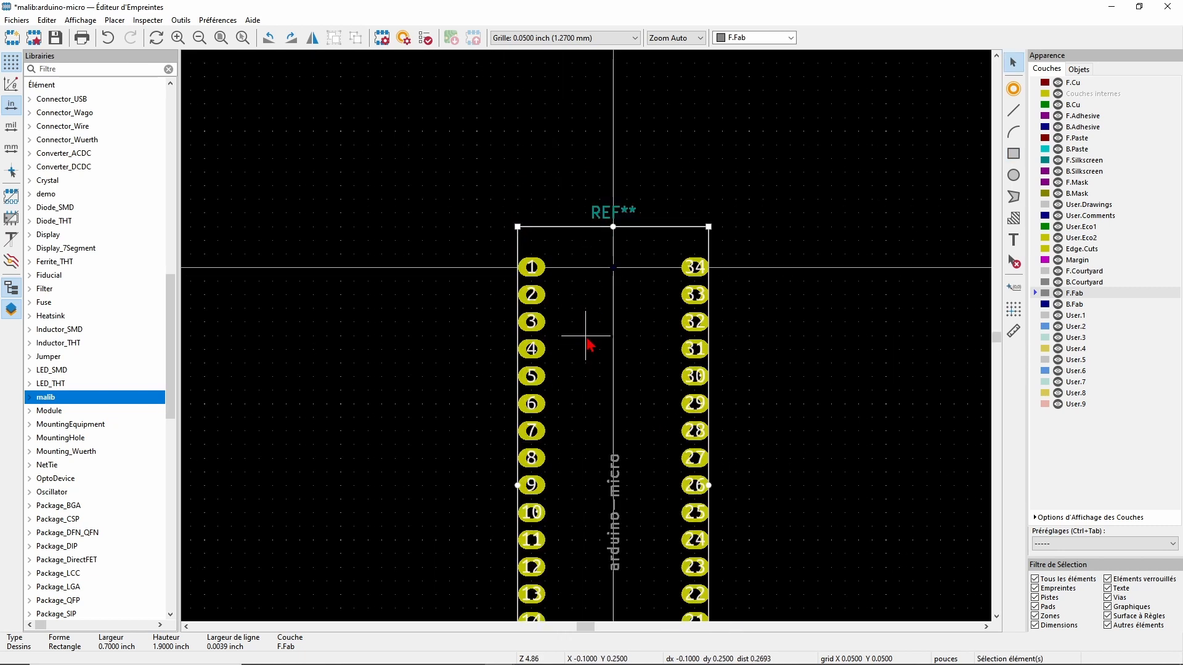
pyautogui.scroll(3, 586, 336)
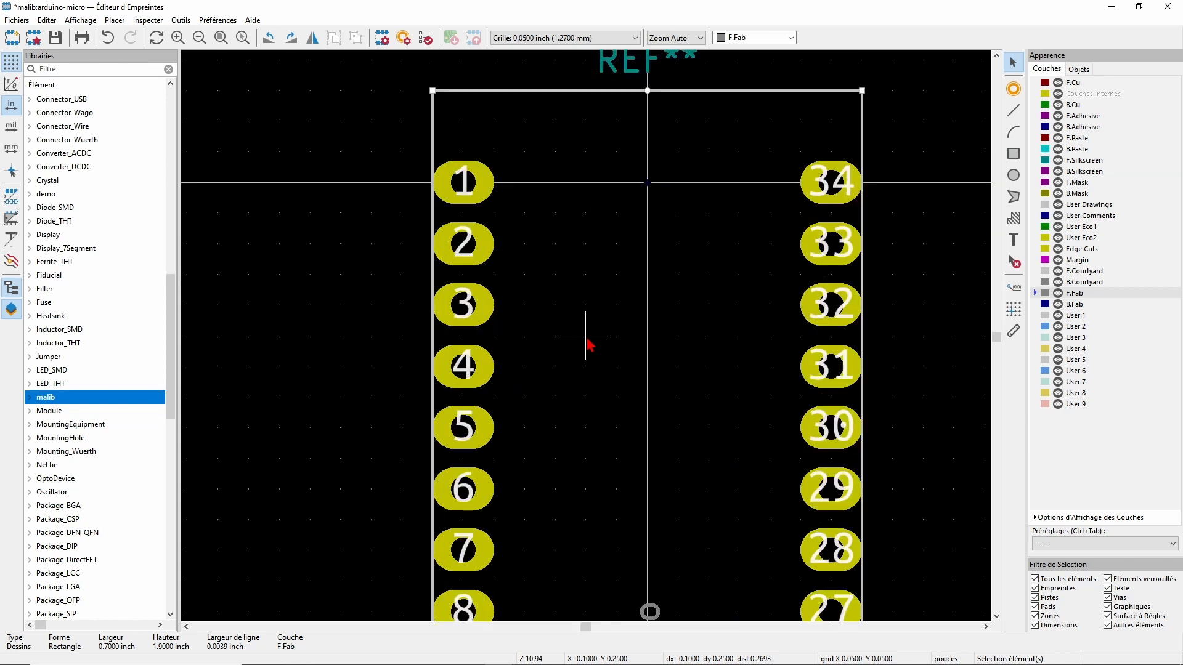
pyautogui.scroll(3, 424, 239)
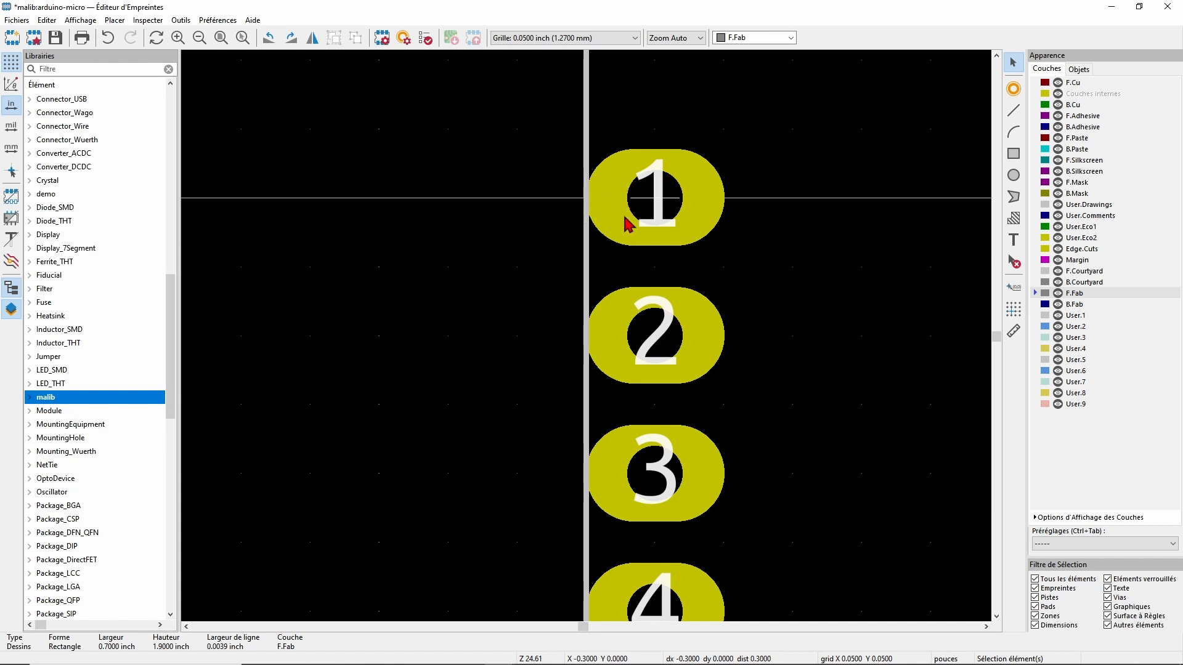
pyautogui.scroll(-2, 622, 218)
pyautogui.scroll(-2, 729, 369)
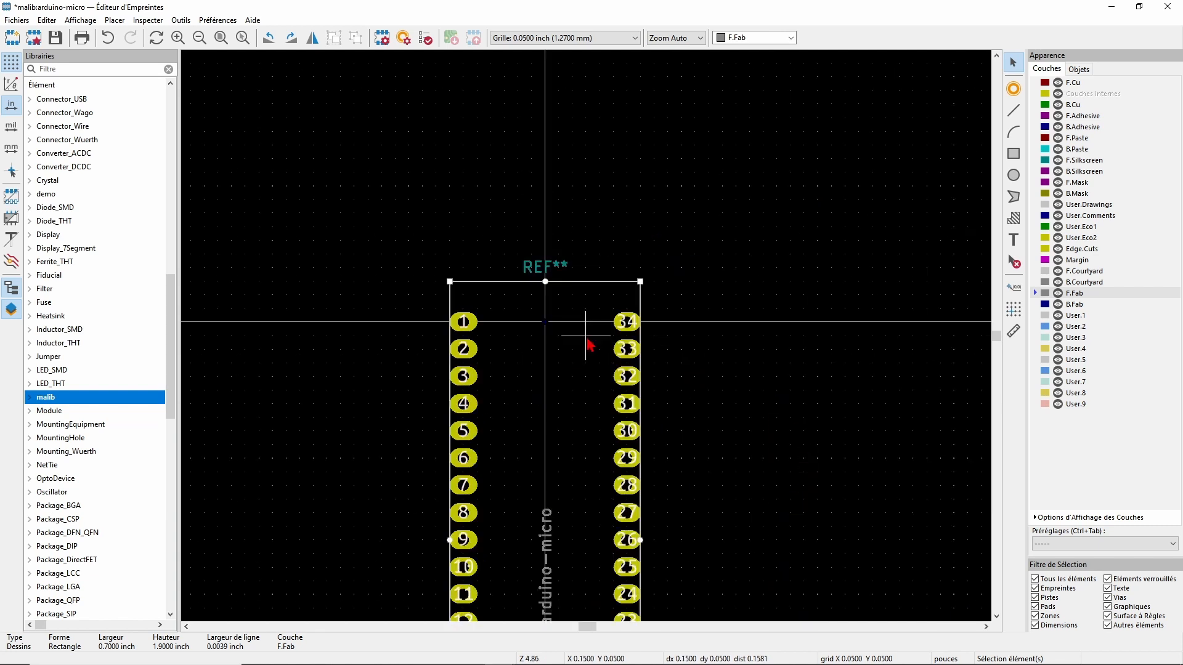
pyautogui.scroll(-1, 592, 401)
pyautogui.scroll(1, 586, 337)
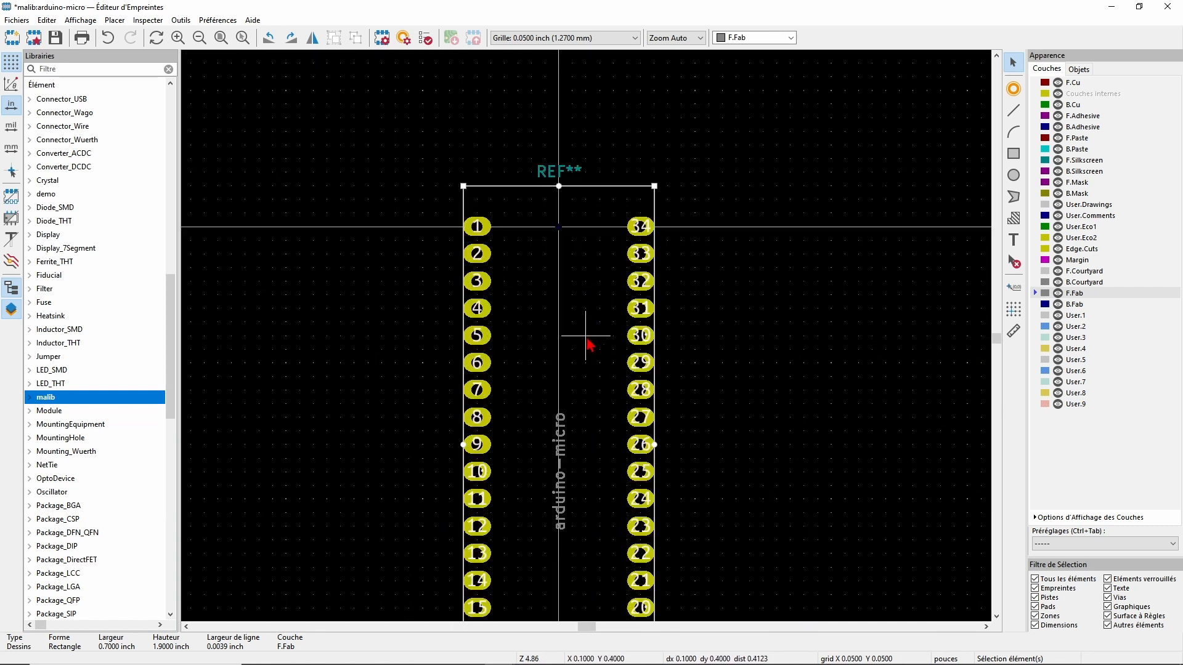
pyautogui.scroll(-1, 586, 343)
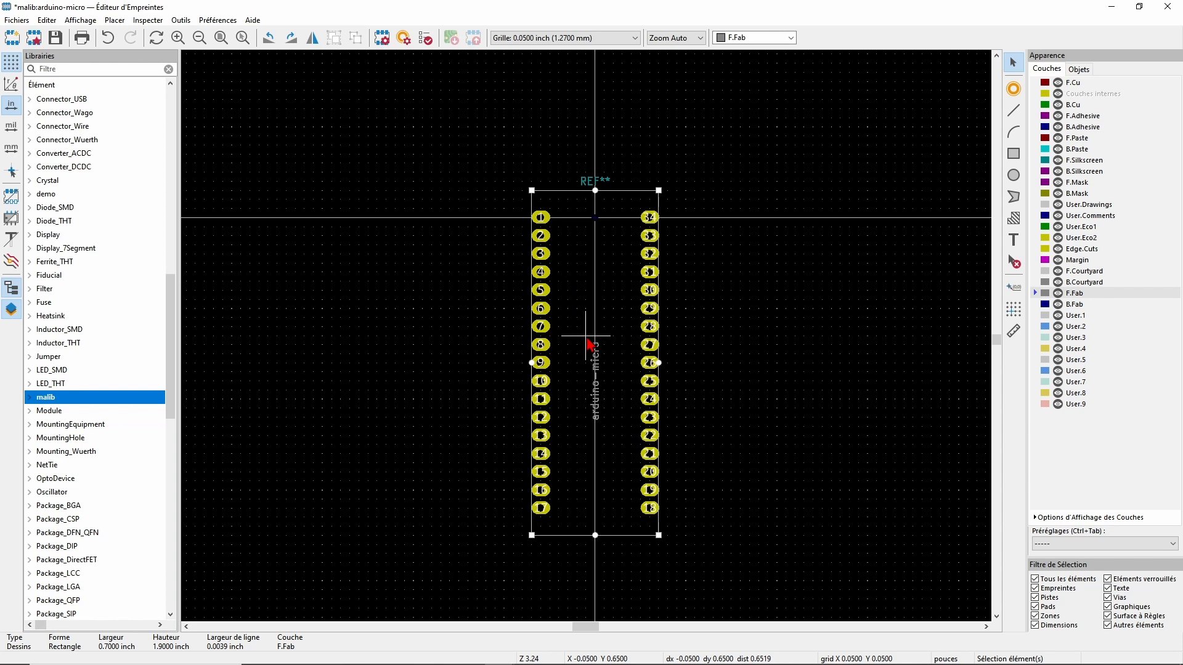
pyautogui.scroll(1, 607, 224)
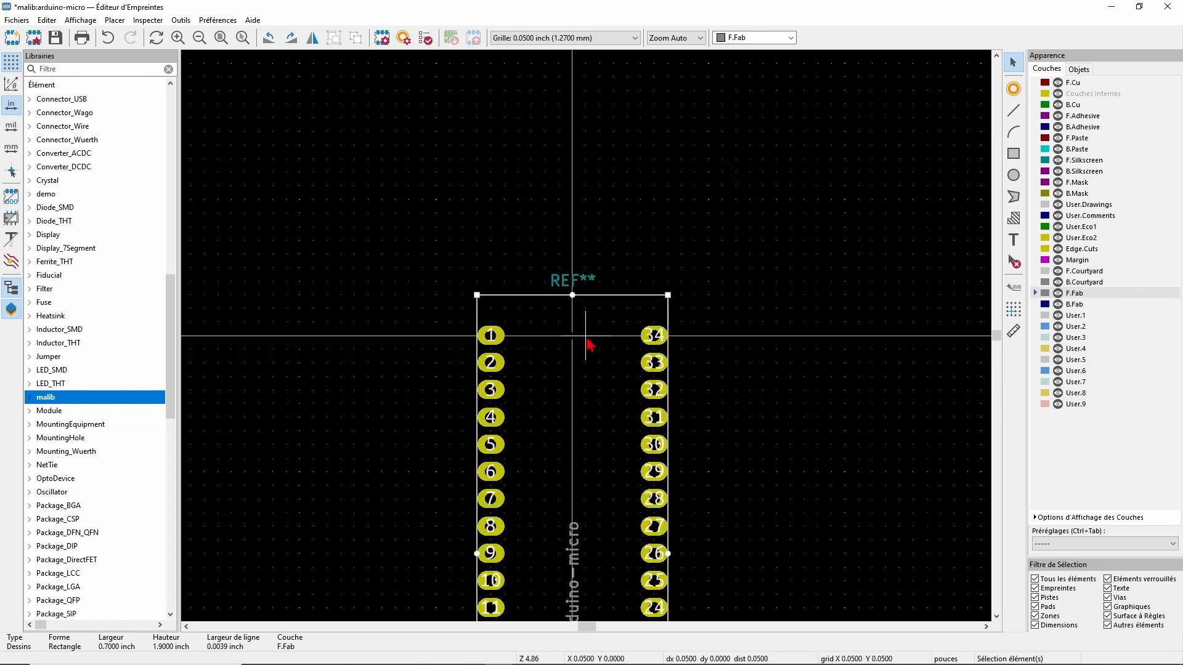
pyautogui.scroll(2, 586, 343)
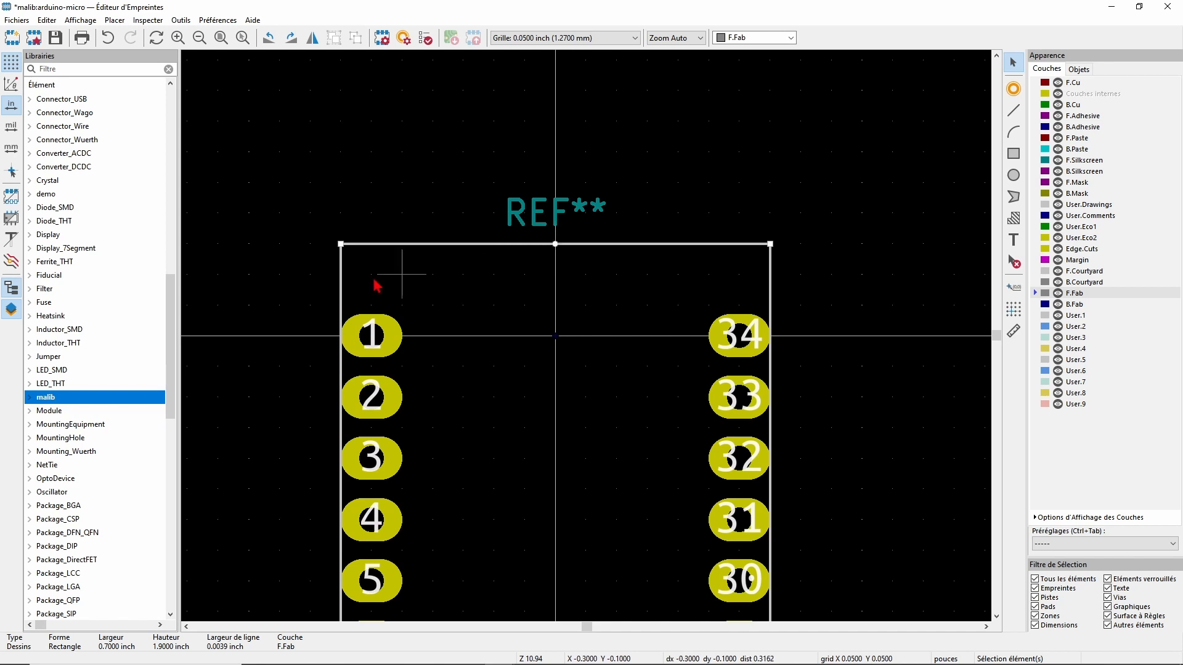
# - Using a 0.01 inch grid, draw a 0.72 by 1.9 inch F.Silkscreen rectangle from X -0.36, Y -0.15 to X 0.36, Y 1.75
pyautogui.click(634, 38)
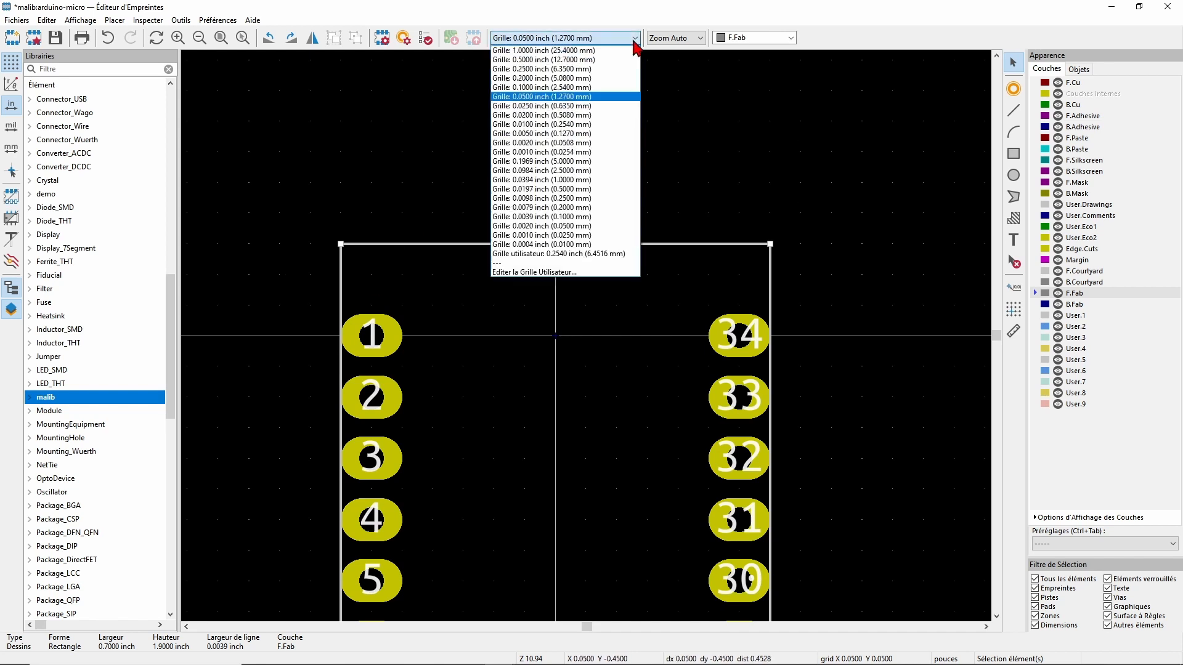
pyautogui.click(602, 125)
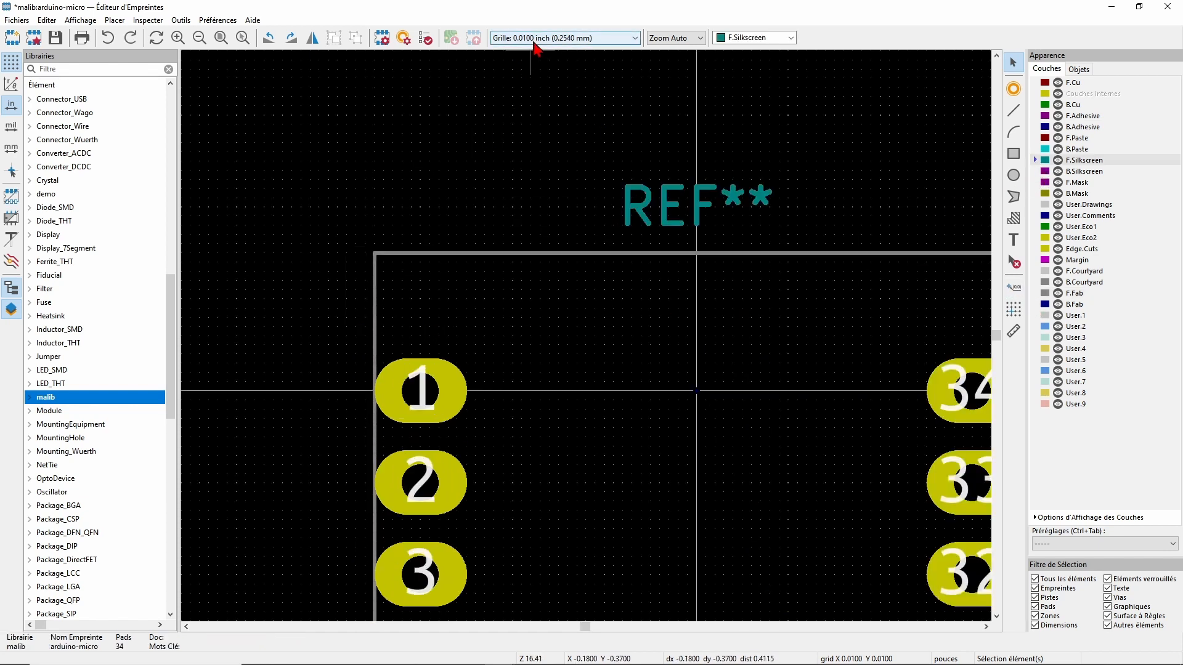
pyautogui.scroll(5, 438, 225)
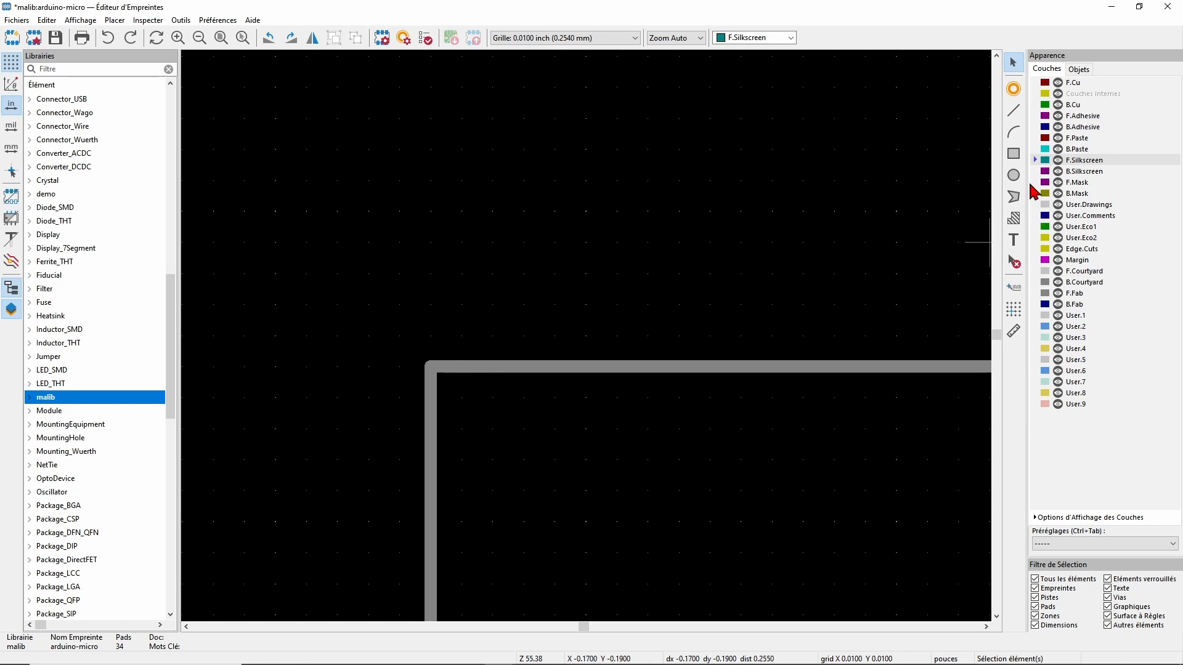
pyautogui.click(1014, 154)
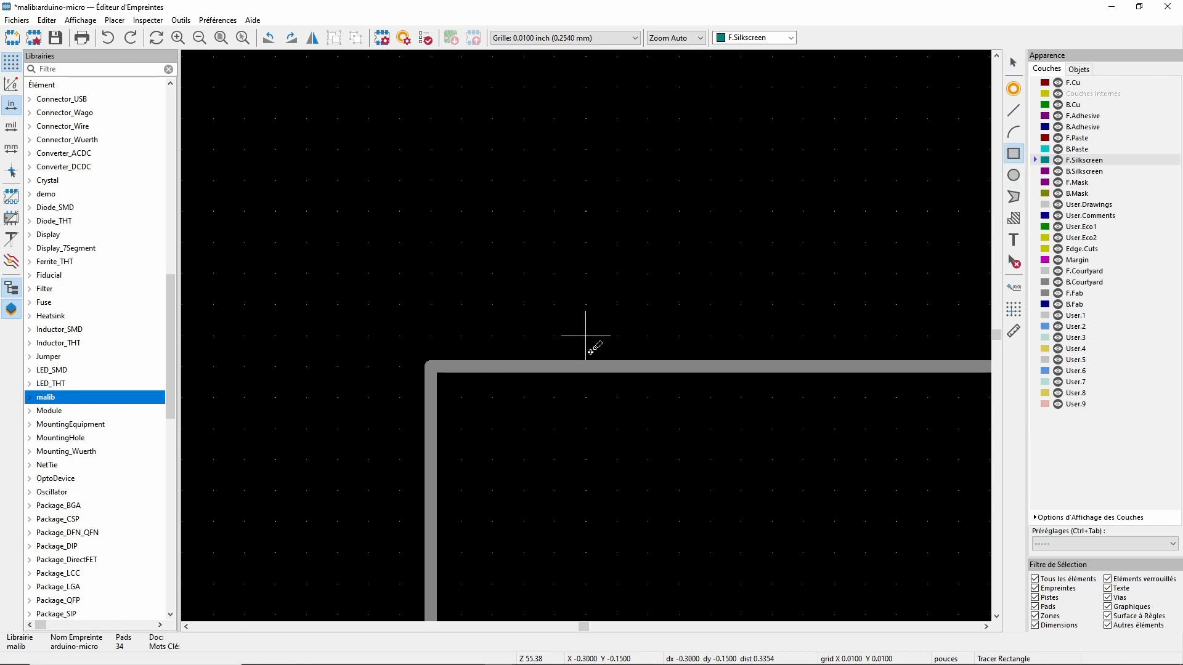
pyautogui.click(399, 366)
pyautogui.scroll(-10, 616, 459)
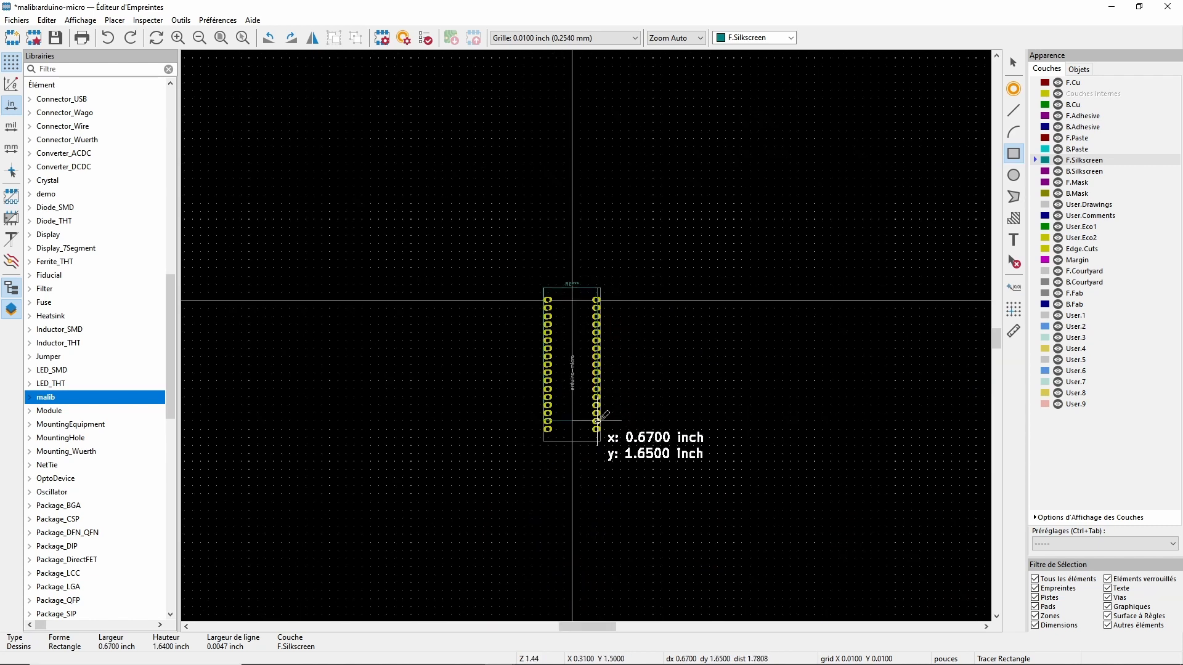
pyautogui.scroll(5, 586, 423)
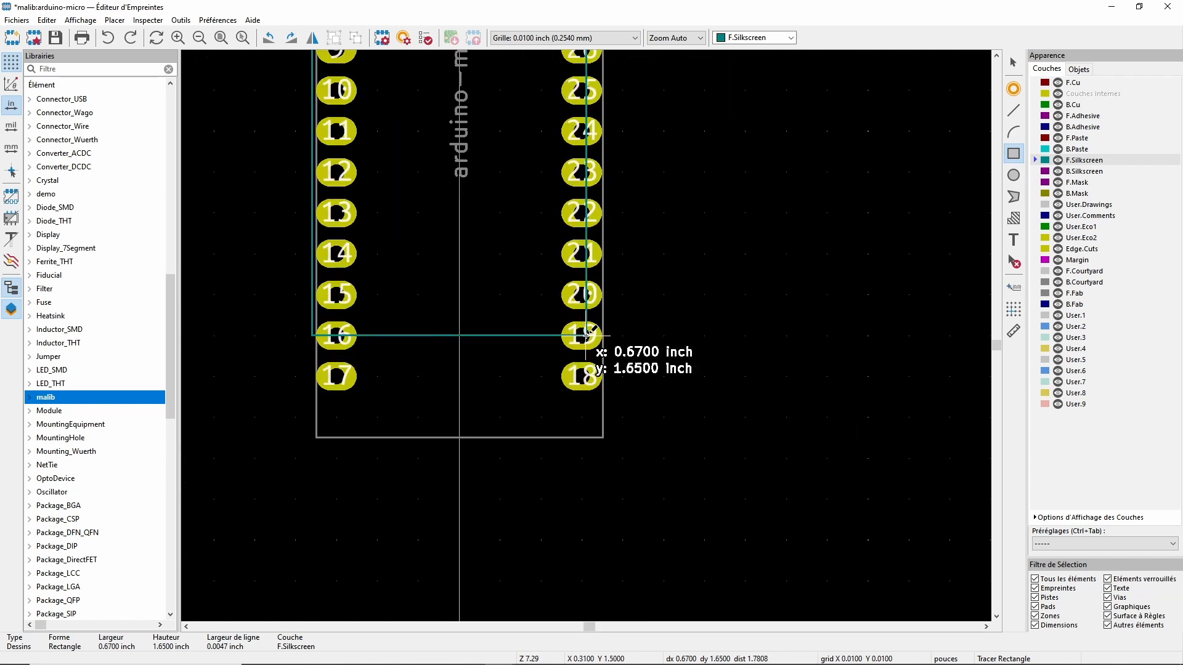
pyautogui.click(607, 438)
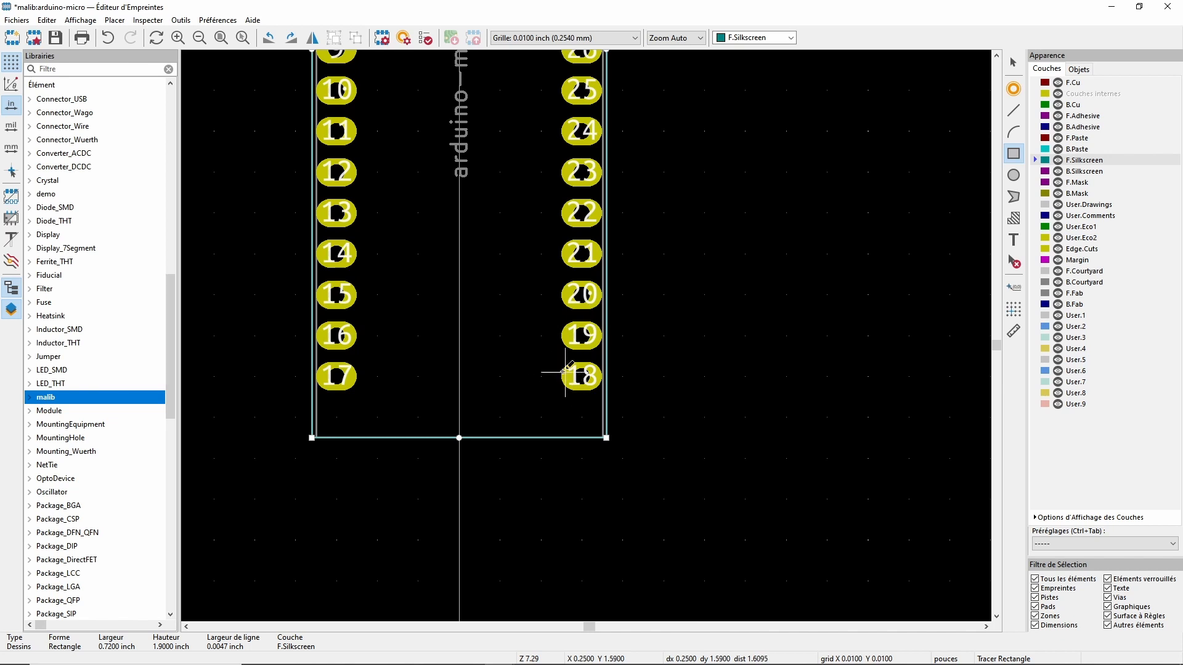
# - Examine the clearance between the F.Silkscreen outline, the F.Fab outline and the pads near pads 8 and 9
pyautogui.scroll(-1, 562, 315)
pyautogui.scroll(7, 414, 133)
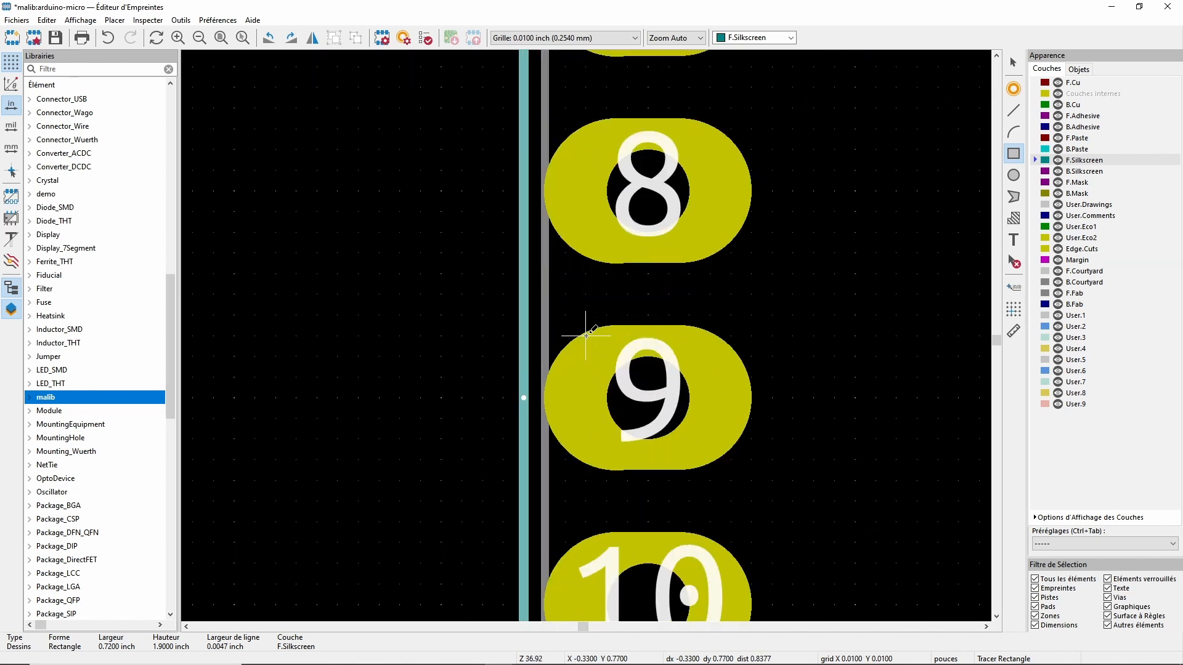
pyautogui.scroll(1, 585, 336)
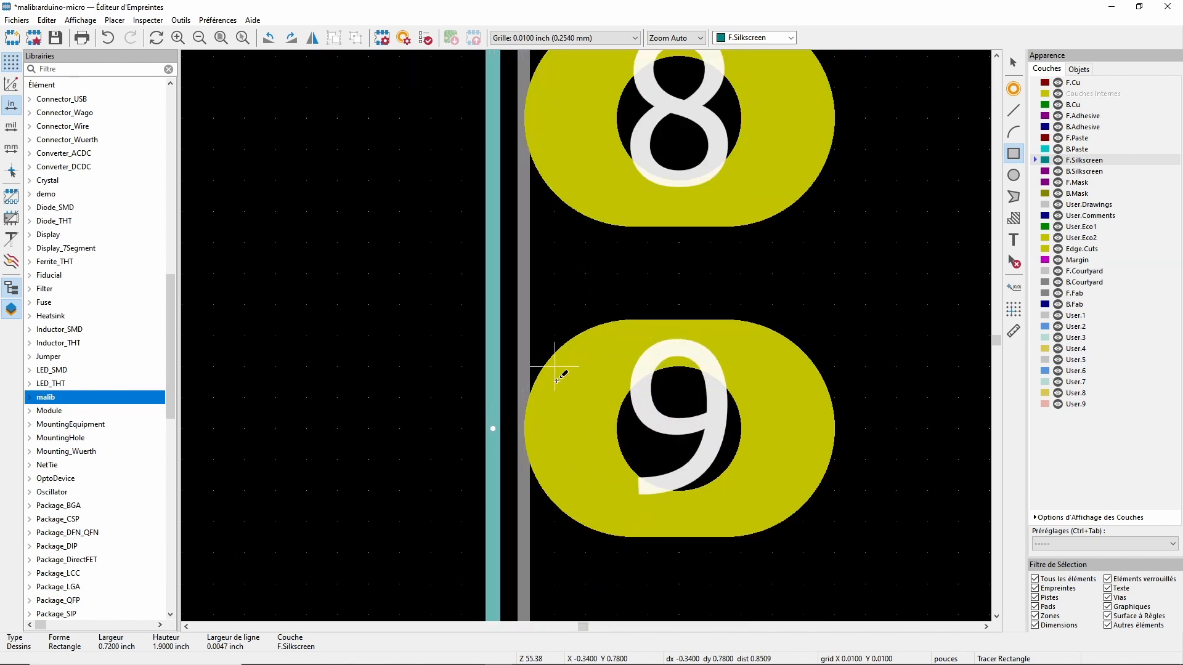
pyautogui.scroll(-4, 520, 425)
pyautogui.scroll(-3, 600, 334)
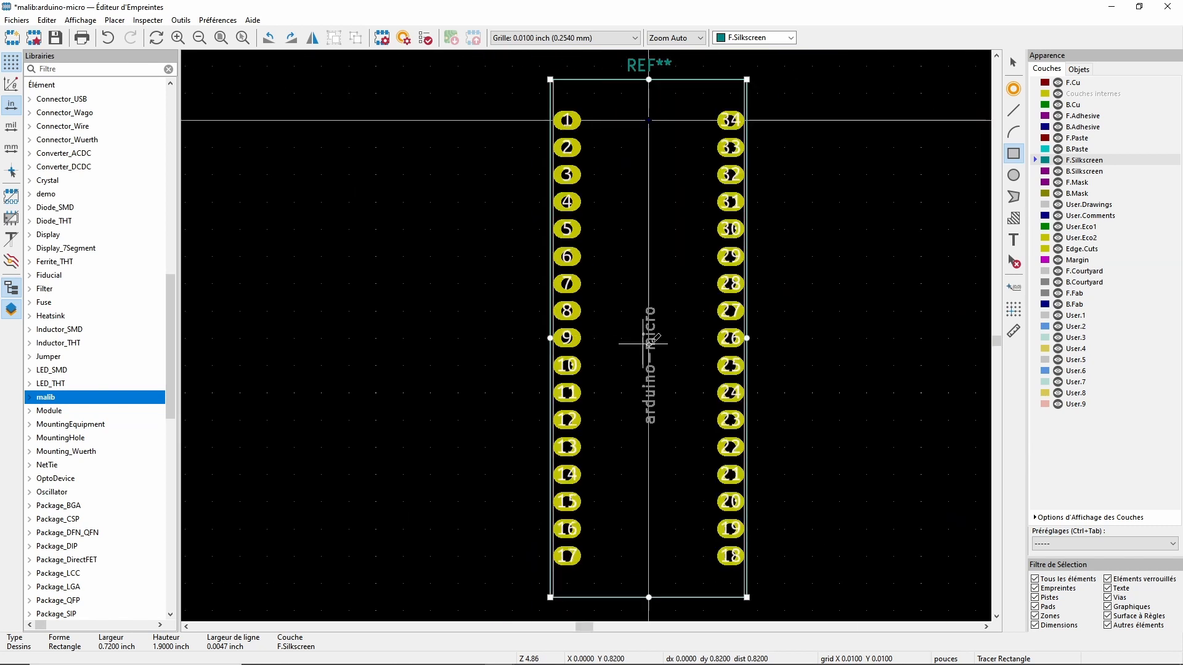
pyautogui.scroll(1, 586, 335)
pyautogui.press('Escape')
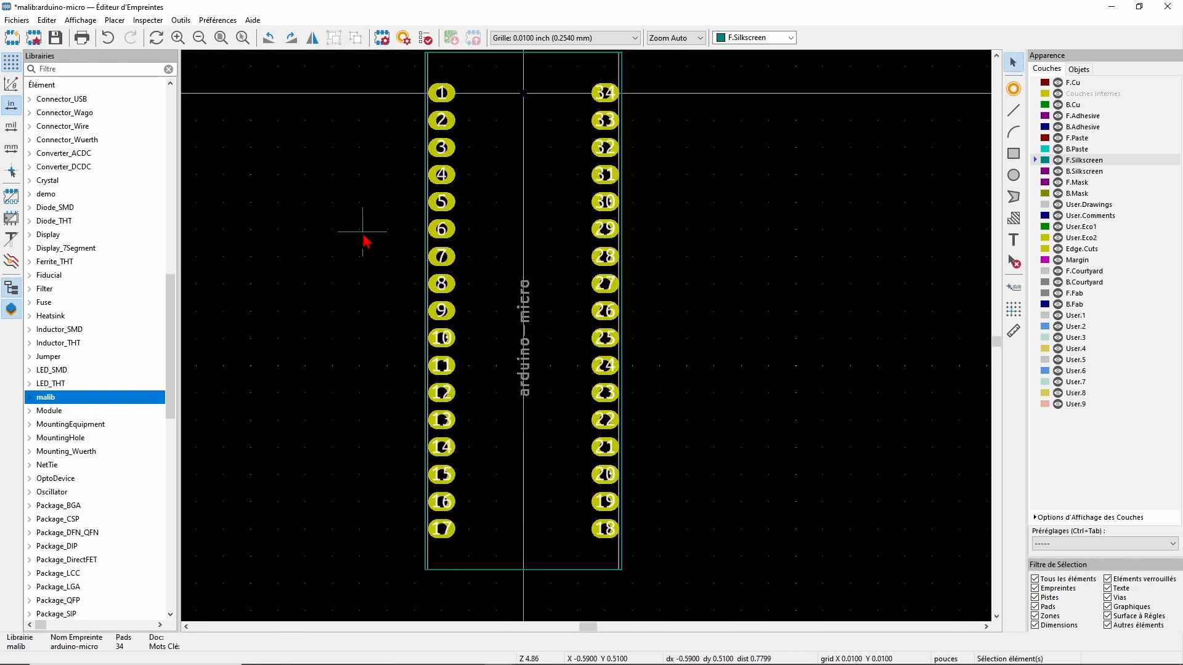
# - Save the arduino-micro footprint and inspect its pads and silkscreen outline in the 3D viewer
pyautogui.click(56, 39)
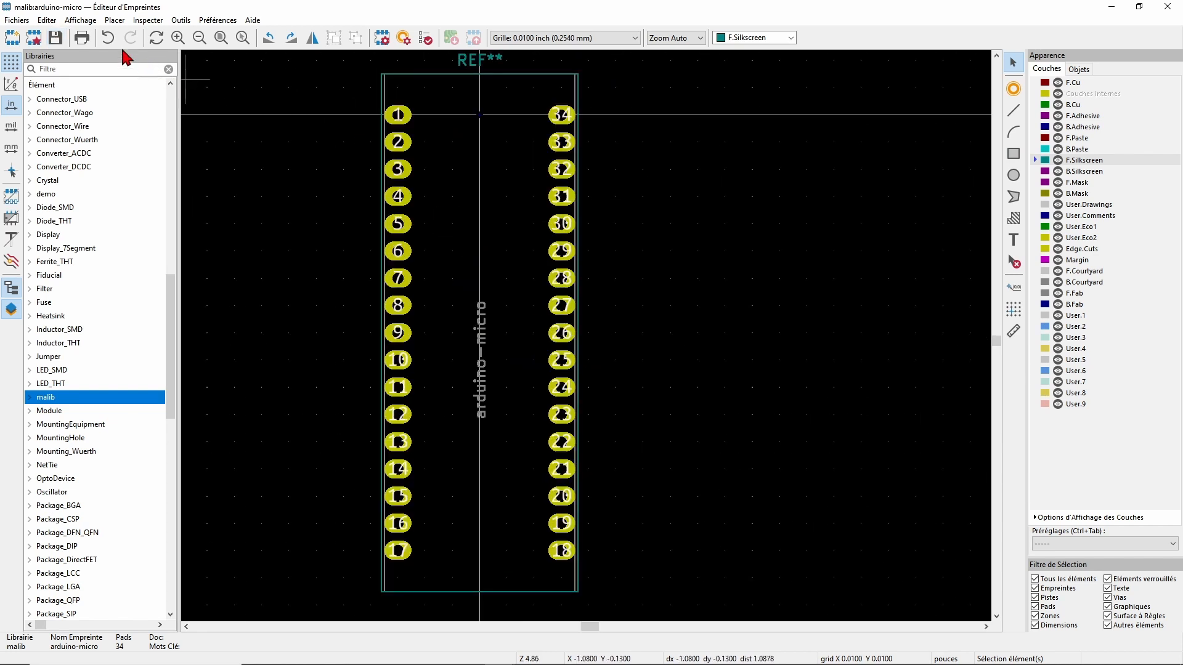
pyautogui.click(86, 22)
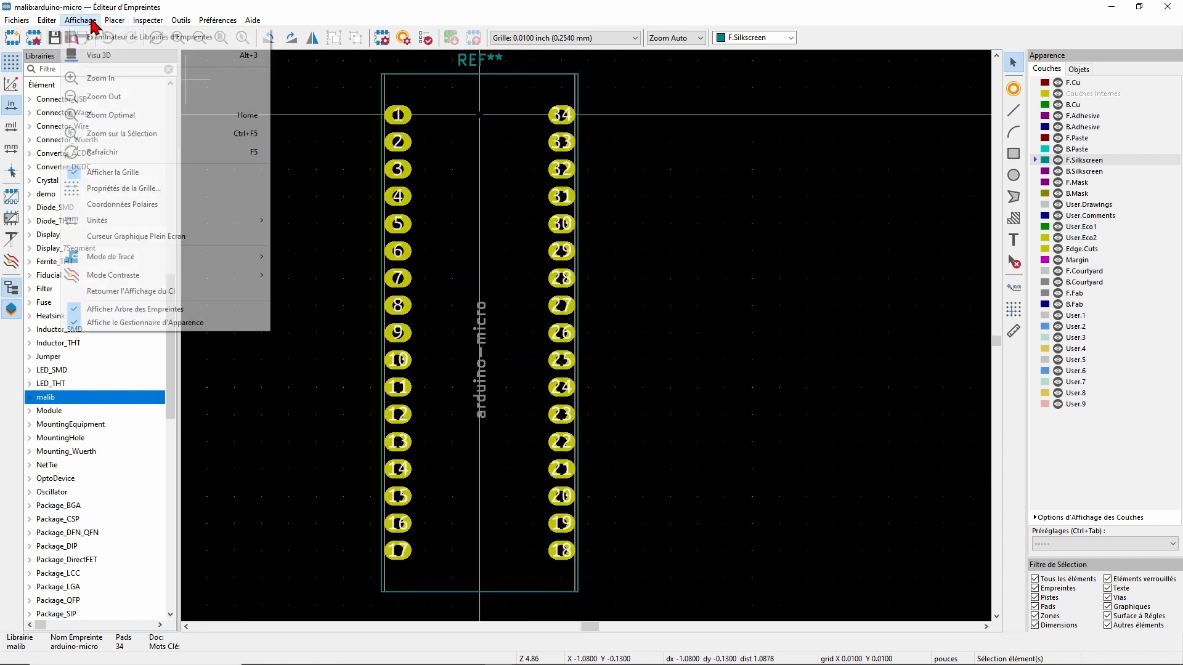
pyautogui.click(97, 55)
pyautogui.moveTo(504, 198); pyautogui.dragTo(327, 327)
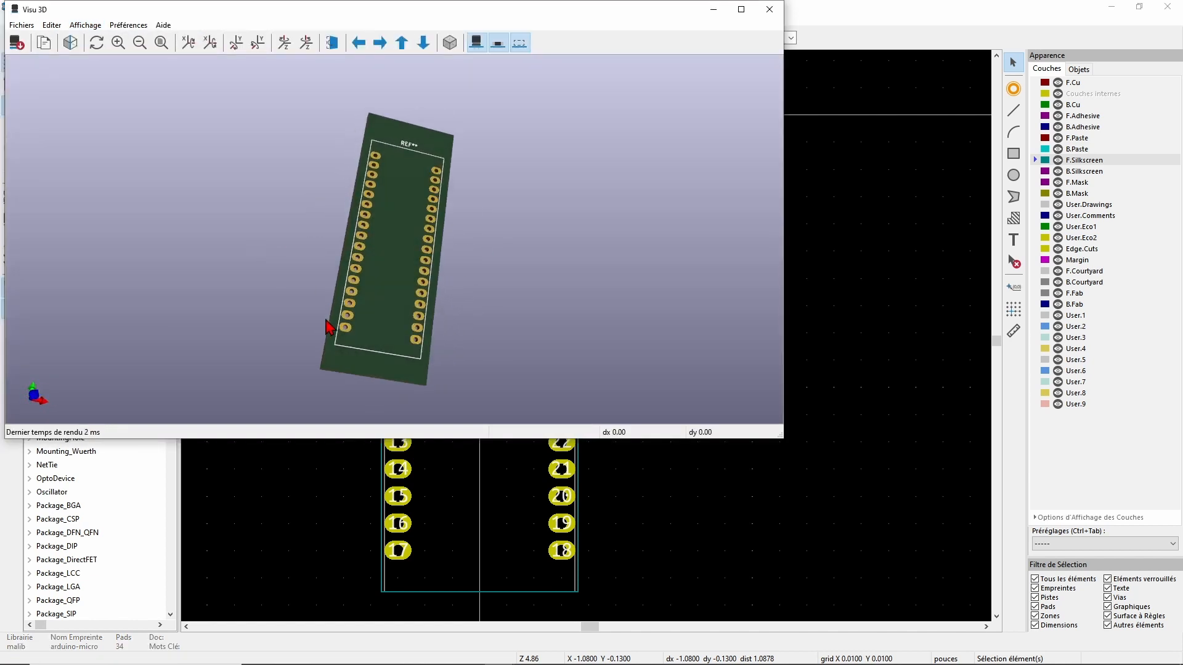
pyautogui.click(768, 10)
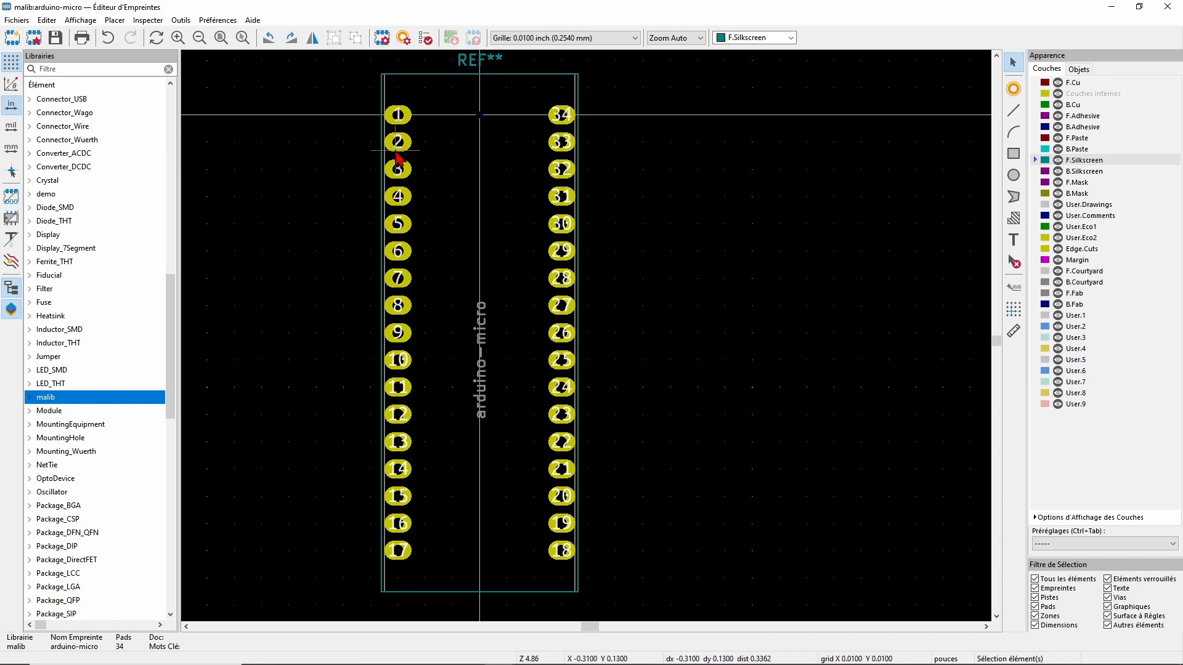
# - Add ArduinoMicro3.stp from the downloaded Arduino Micro model's files folder as the footprint's 3D model
pyautogui.click(382, 38)
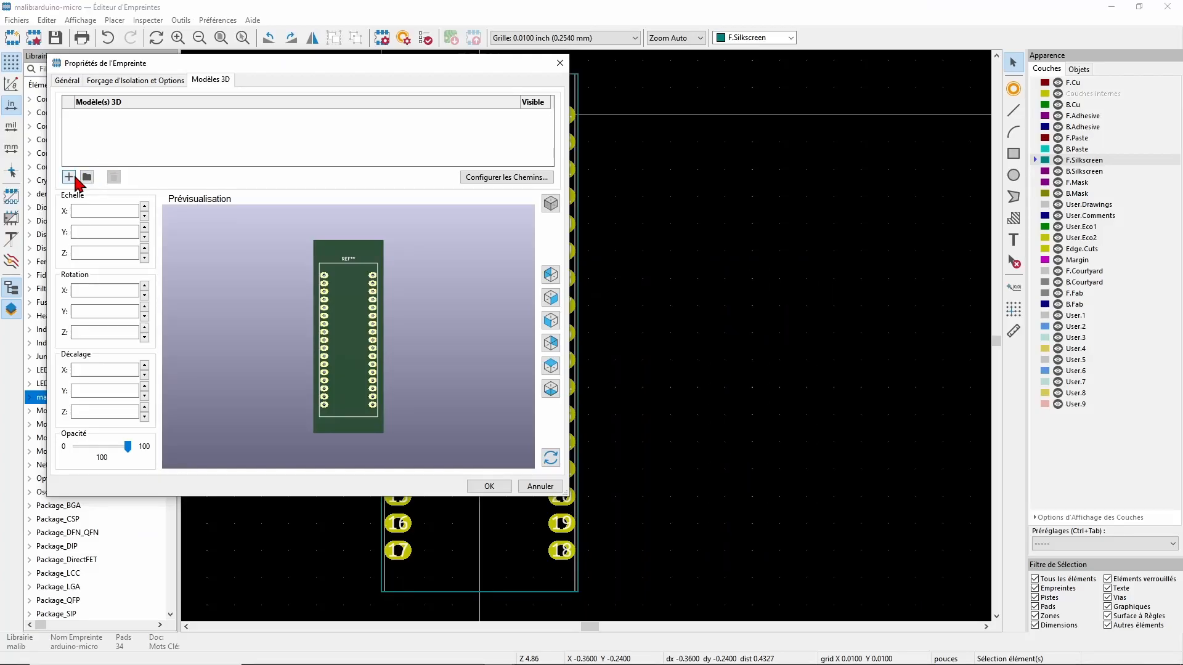
pyautogui.click(69, 178)
pyautogui.click(514, 117)
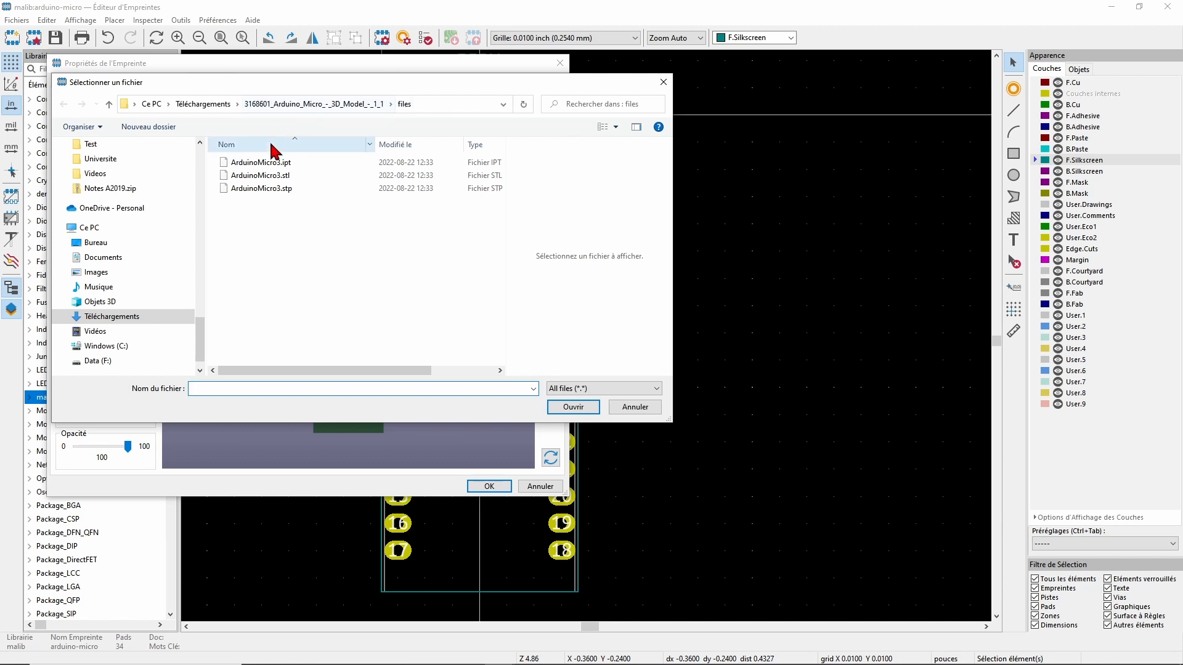
pyautogui.click(271, 189)
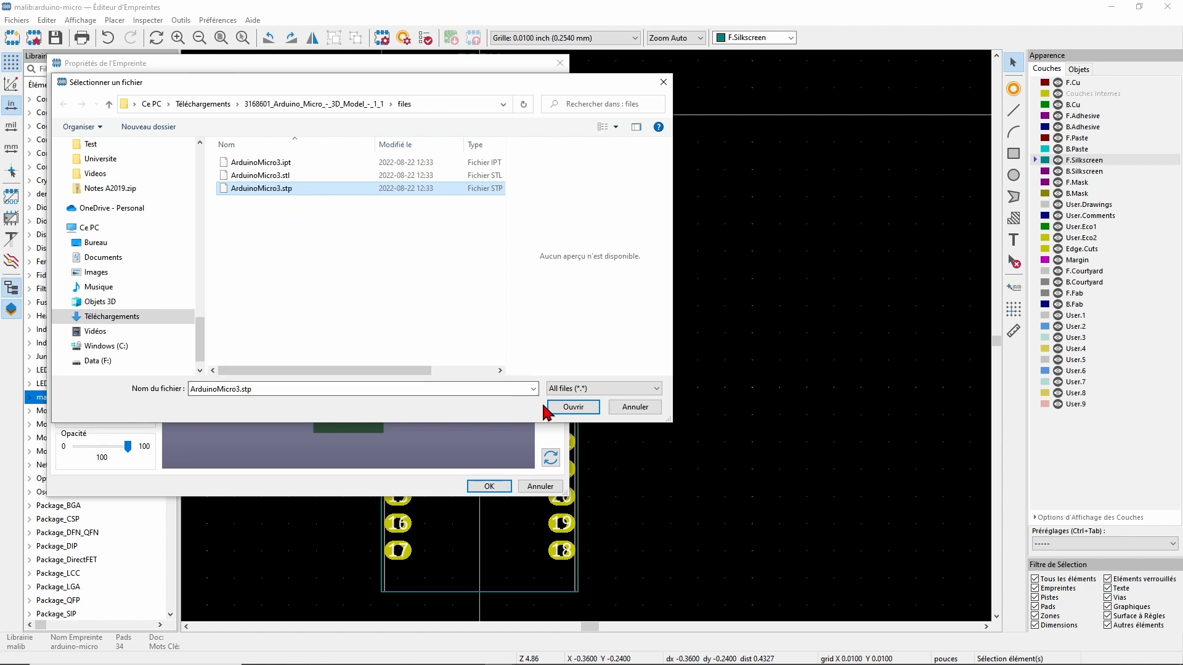
pyautogui.click(573, 407)
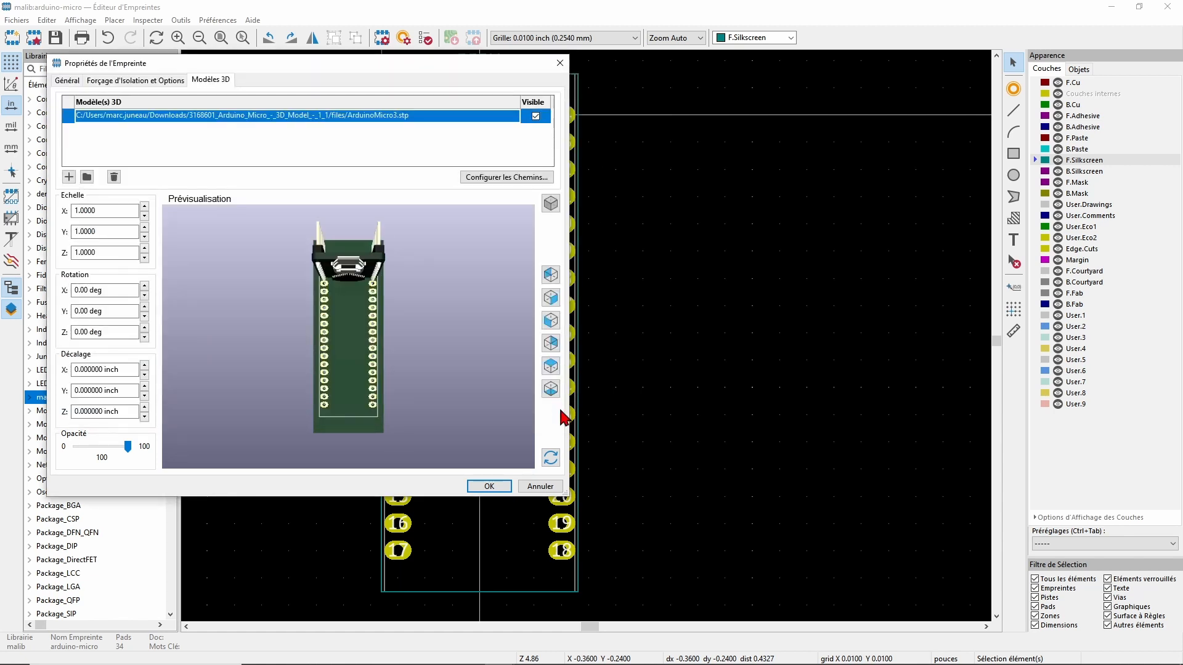
# - Try a Y rotation of 180 degrees on the Arduino 3D model, and return it to 0 degrees
pyautogui.moveTo(320, 316); pyautogui.dragTo(267, 375)
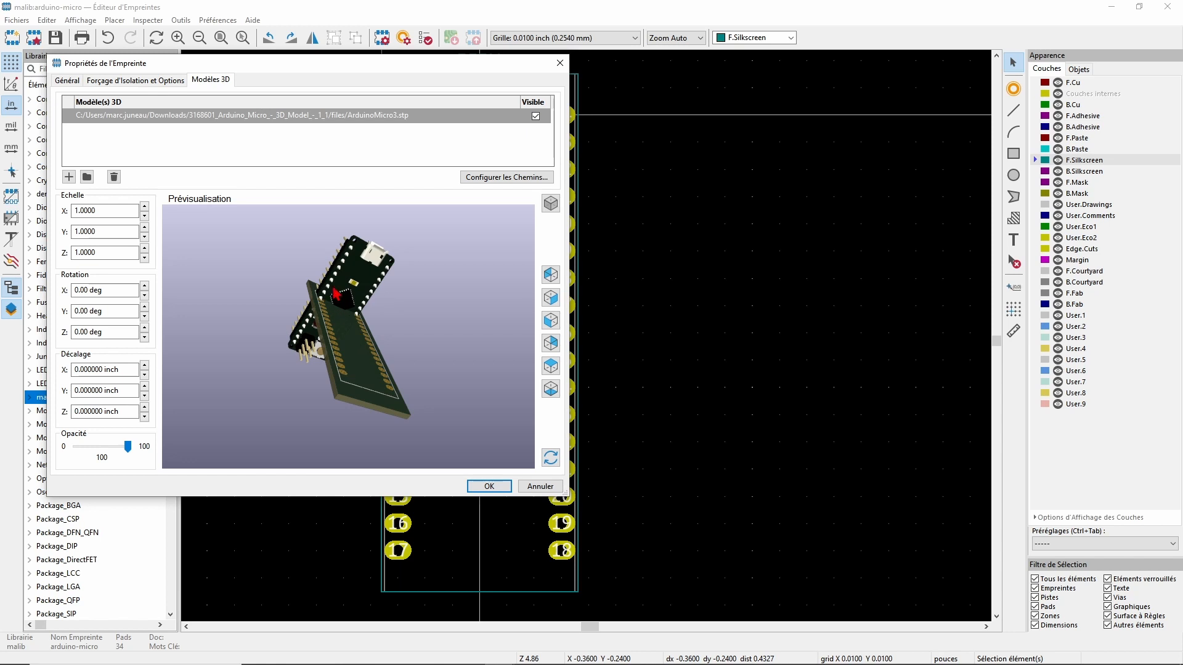
pyautogui.moveTo(369, 363); pyautogui.dragTo(435, 366)
pyautogui.moveTo(336, 345); pyautogui.dragTo(369, 342)
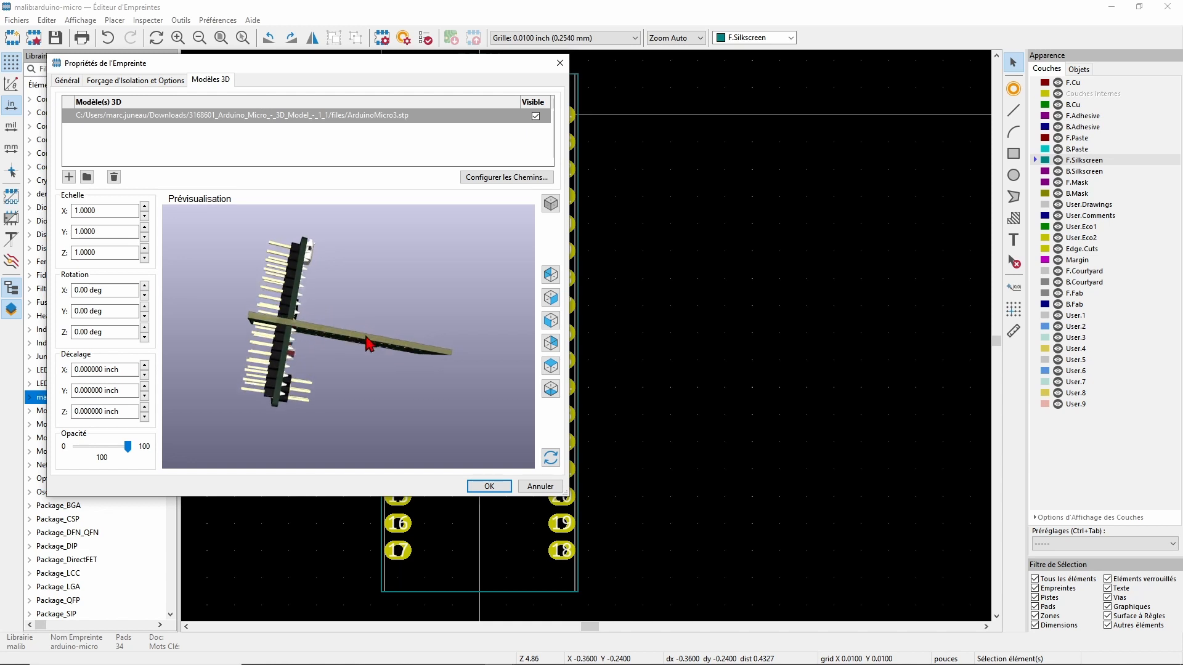
pyautogui.doubleClick(144, 307)
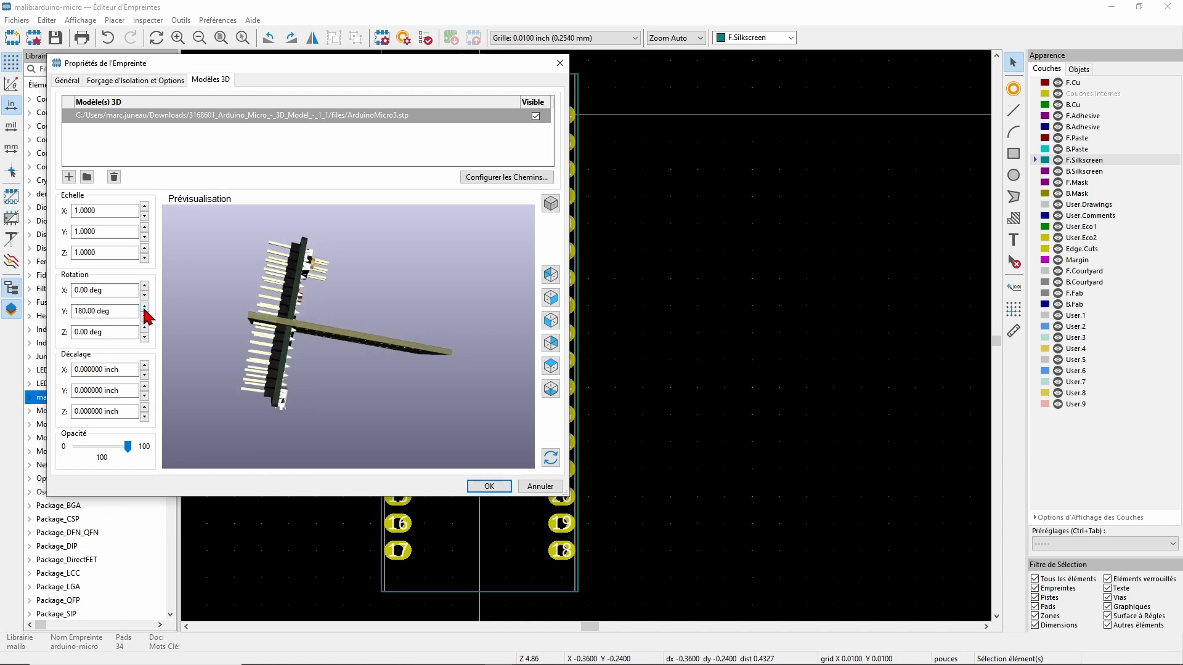
pyautogui.click(144, 316)
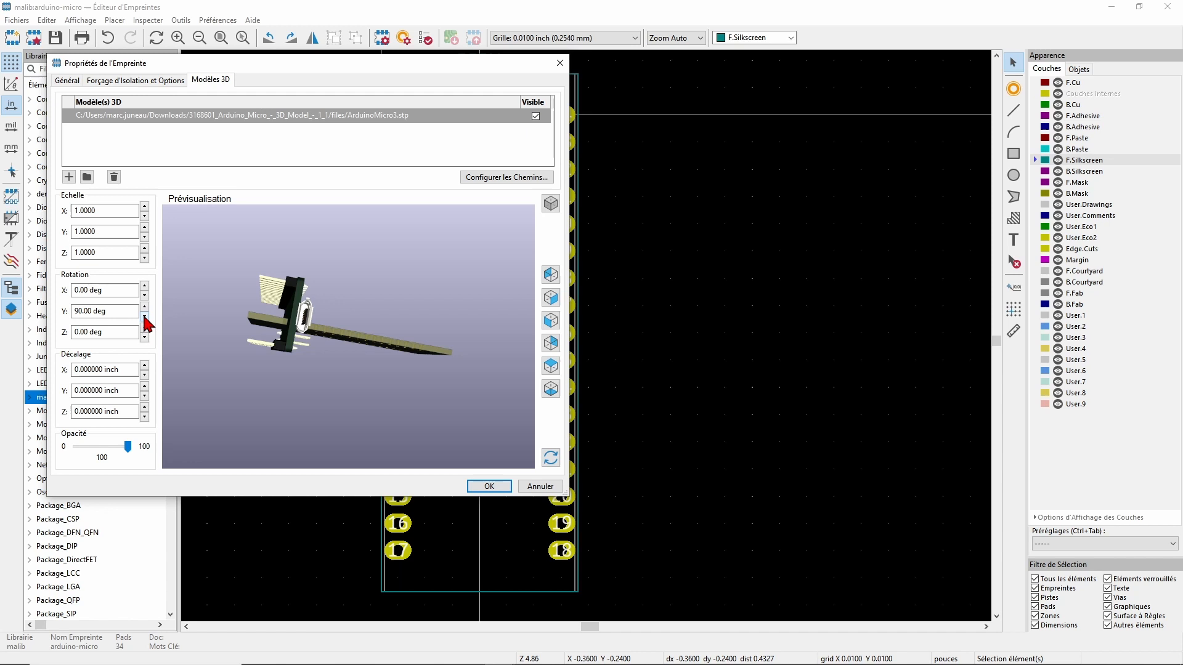
pyautogui.click(144, 316)
# - Try a Z rotation of 90 degrees on the Arduino 3D model, and return it to 0 degrees
pyautogui.moveTo(434, 397); pyautogui.dragTo(344, 372)
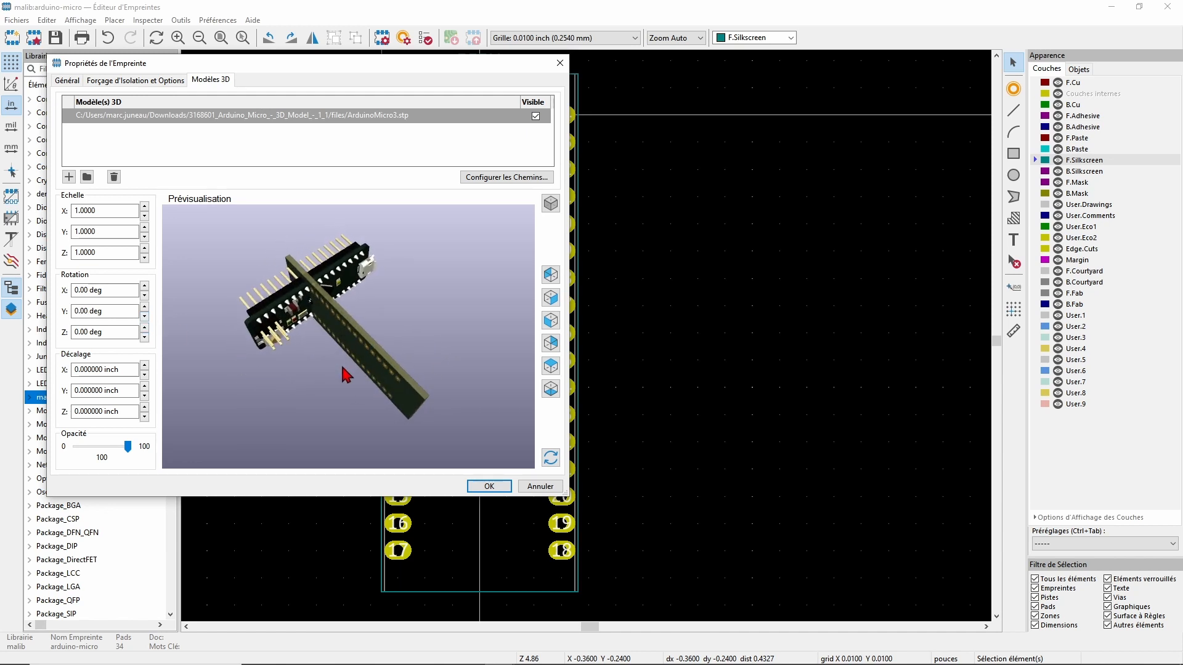
pyautogui.click(144, 329)
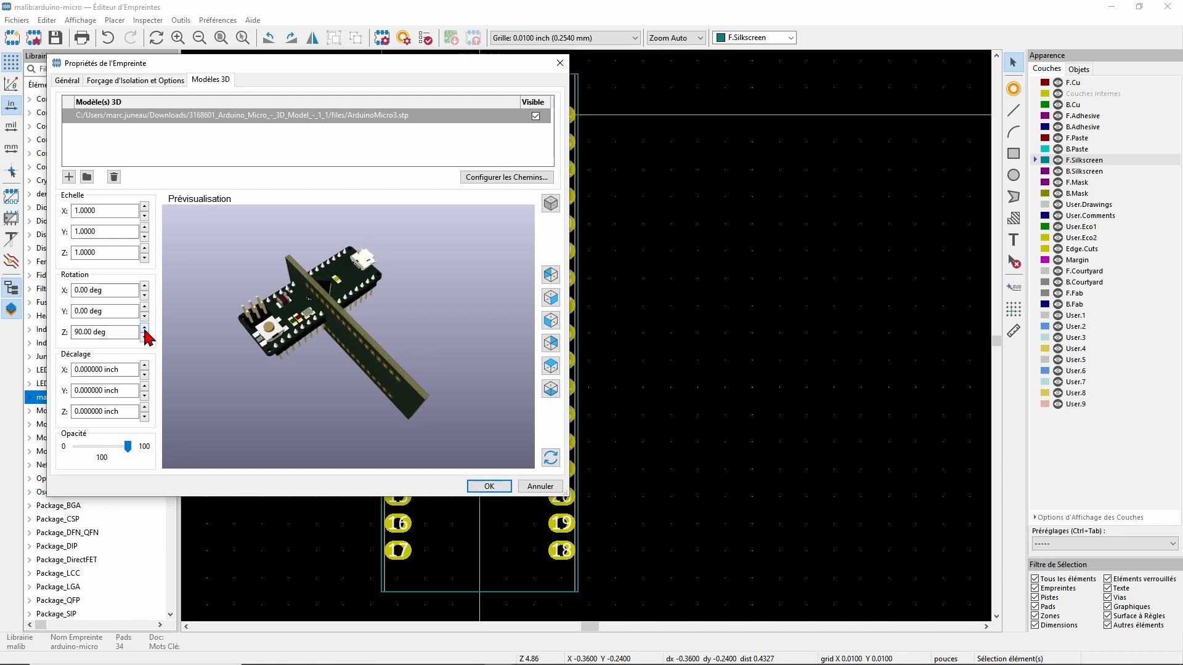
pyautogui.moveTo(370, 385); pyautogui.dragTo(292, 366)
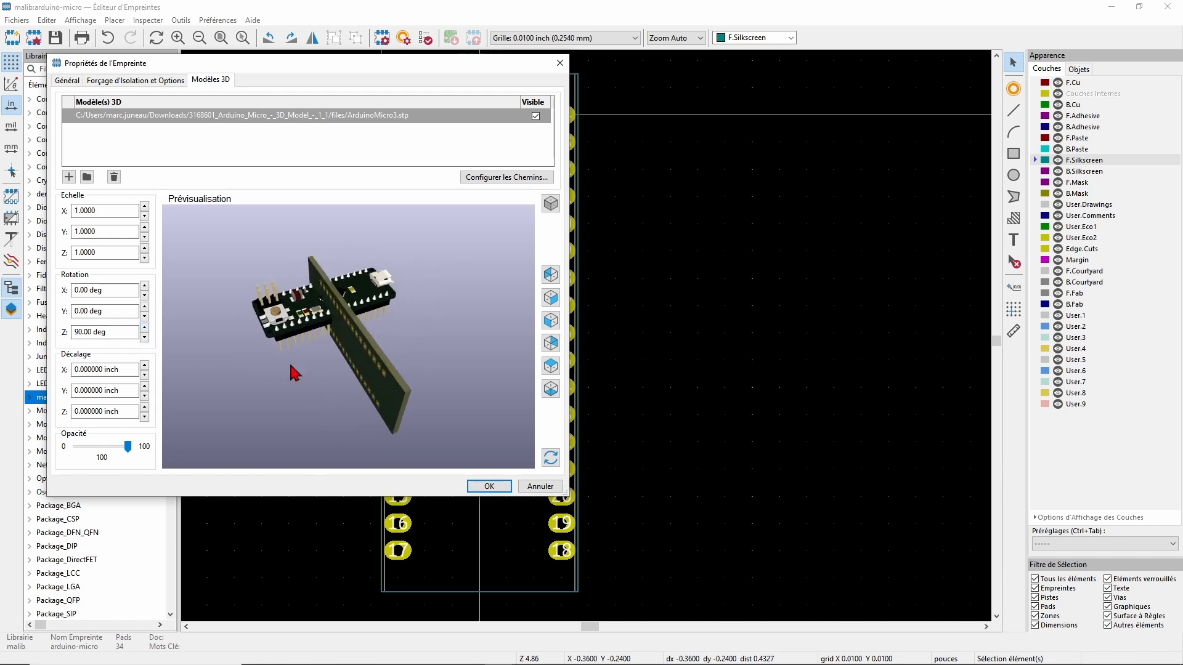
pyautogui.click(144, 336)
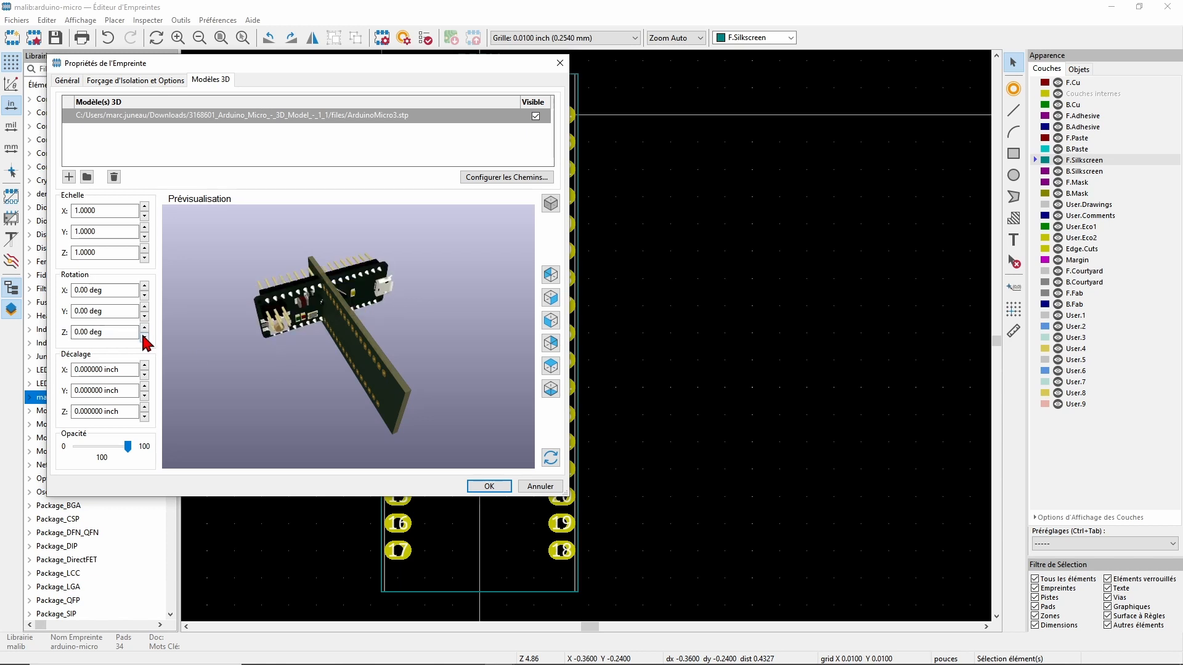
# - Set the Arduino 3D model's rotation to 90 degrees about X and 180 degrees about Z, keeping Y at 0
pyautogui.click(144, 285)
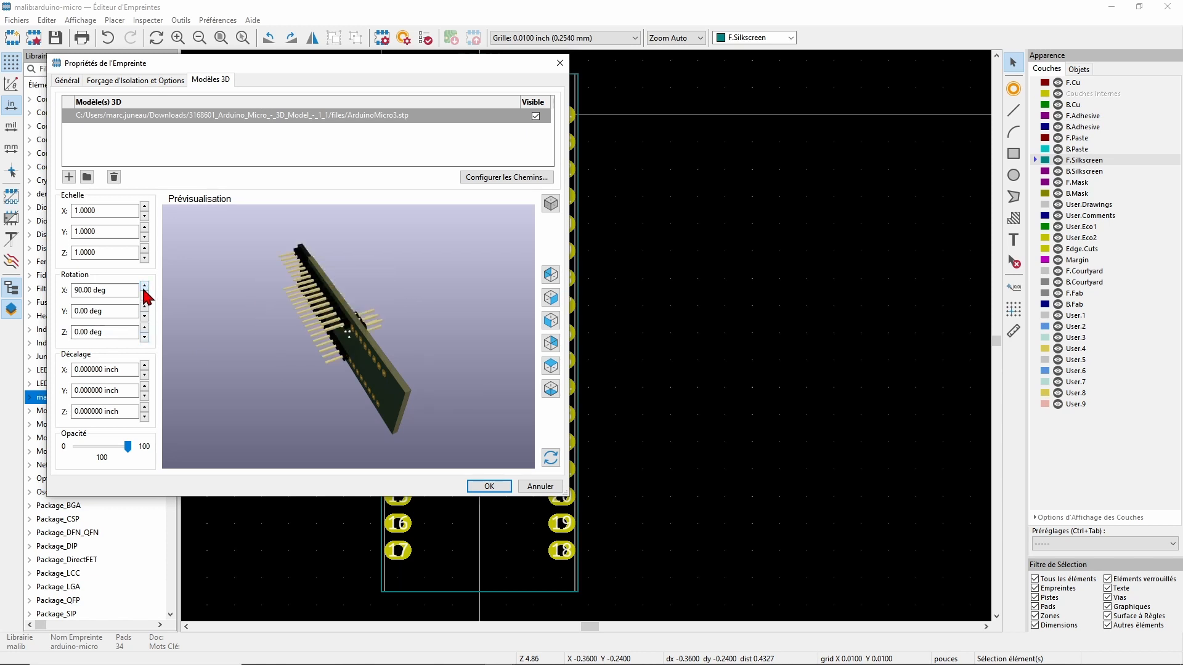
pyautogui.moveTo(398, 357); pyautogui.dragTo(247, 341)
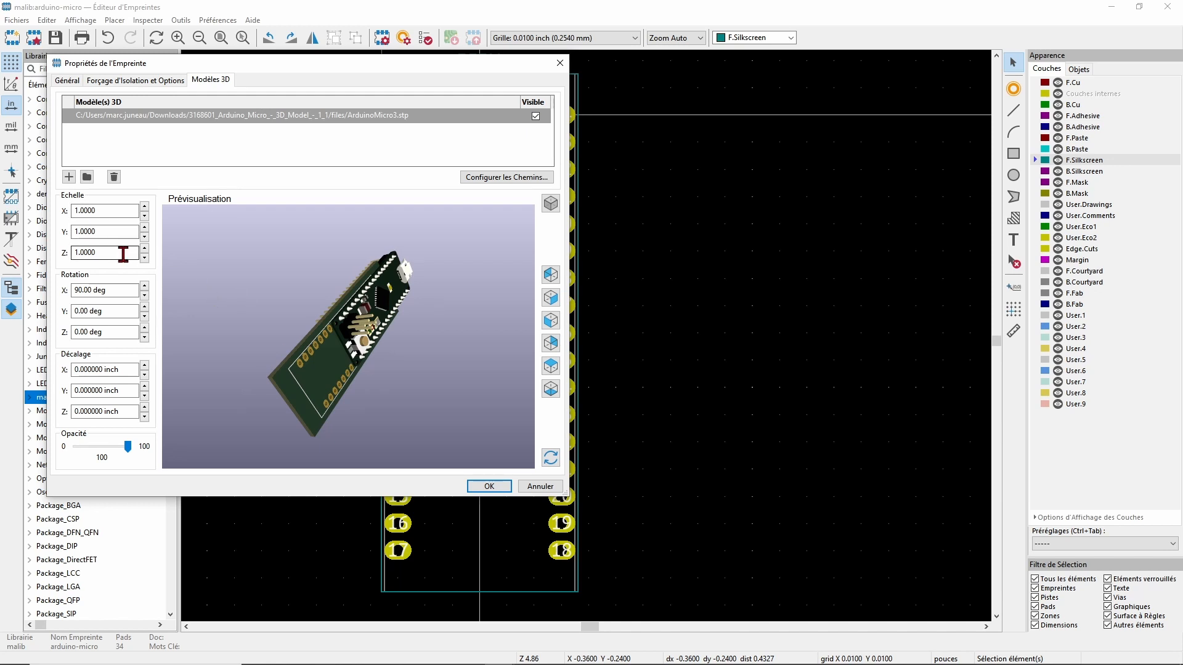
pyautogui.click(144, 308)
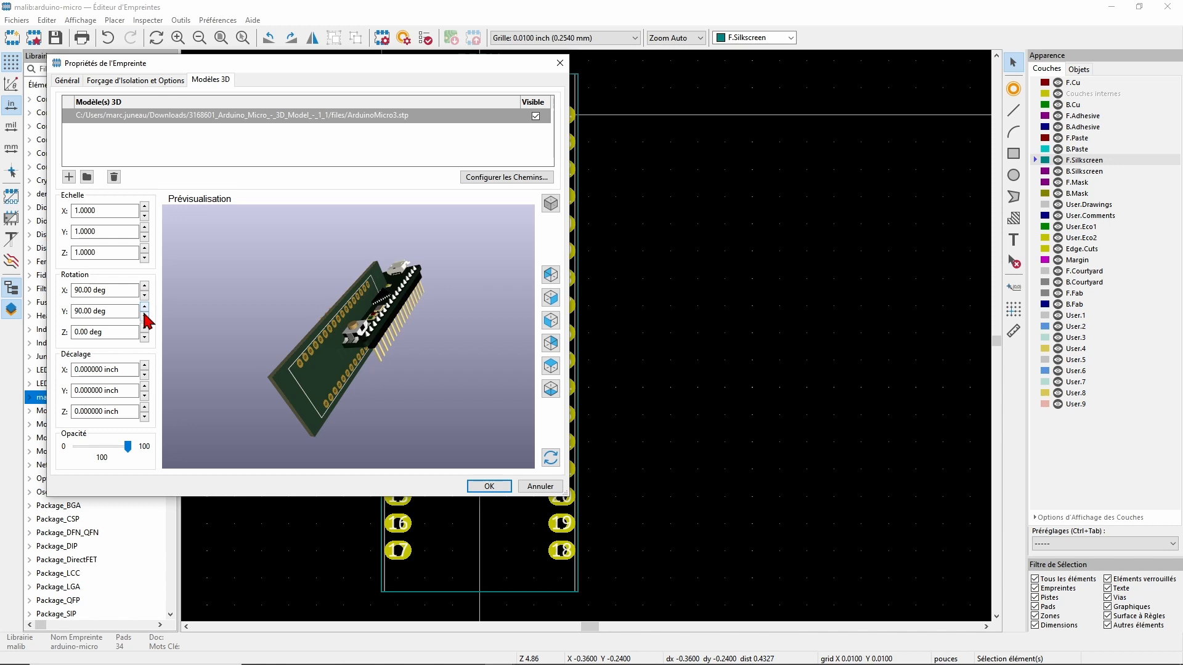
pyautogui.click(145, 316)
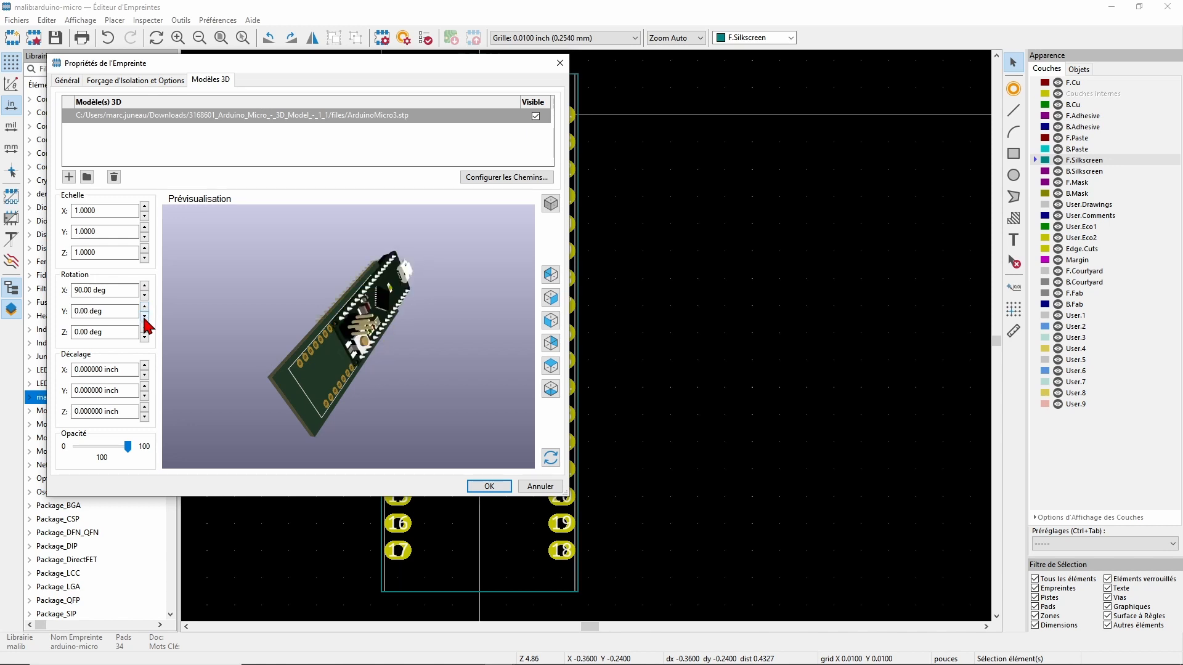
pyautogui.click(144, 328)
pyautogui.click(144, 328)
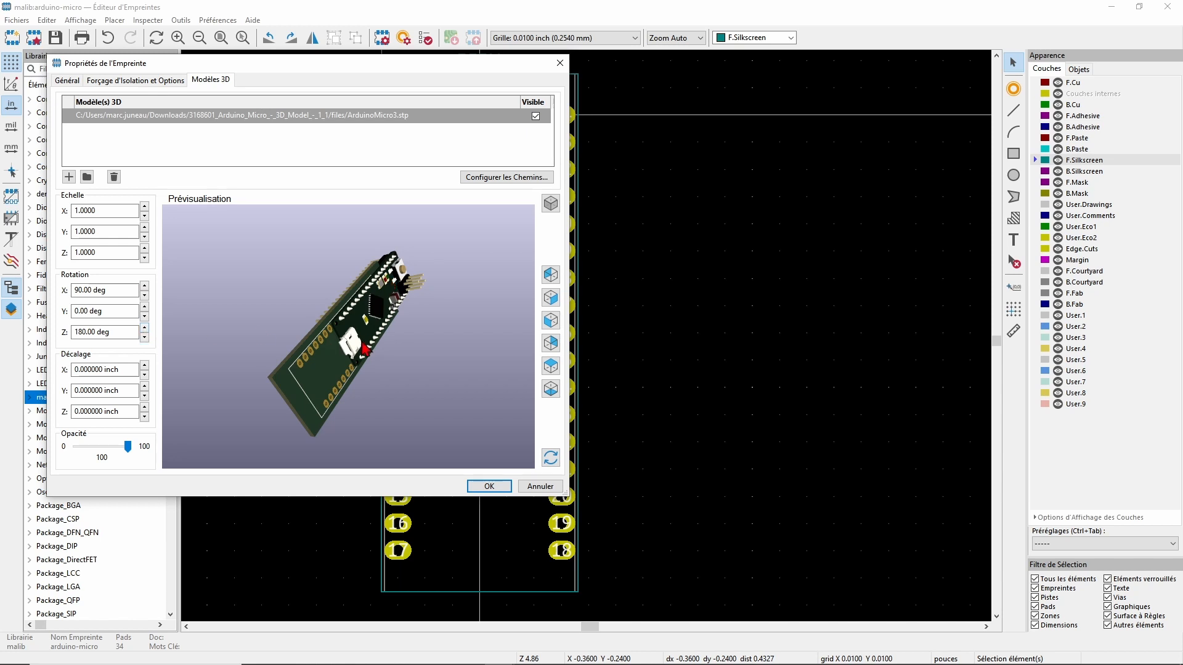
# - Set the Arduino 3D model's Z offset to 0.125 inch so its header pins seat against the board
pyautogui.moveTo(342, 366); pyautogui.dragTo(344, 394)
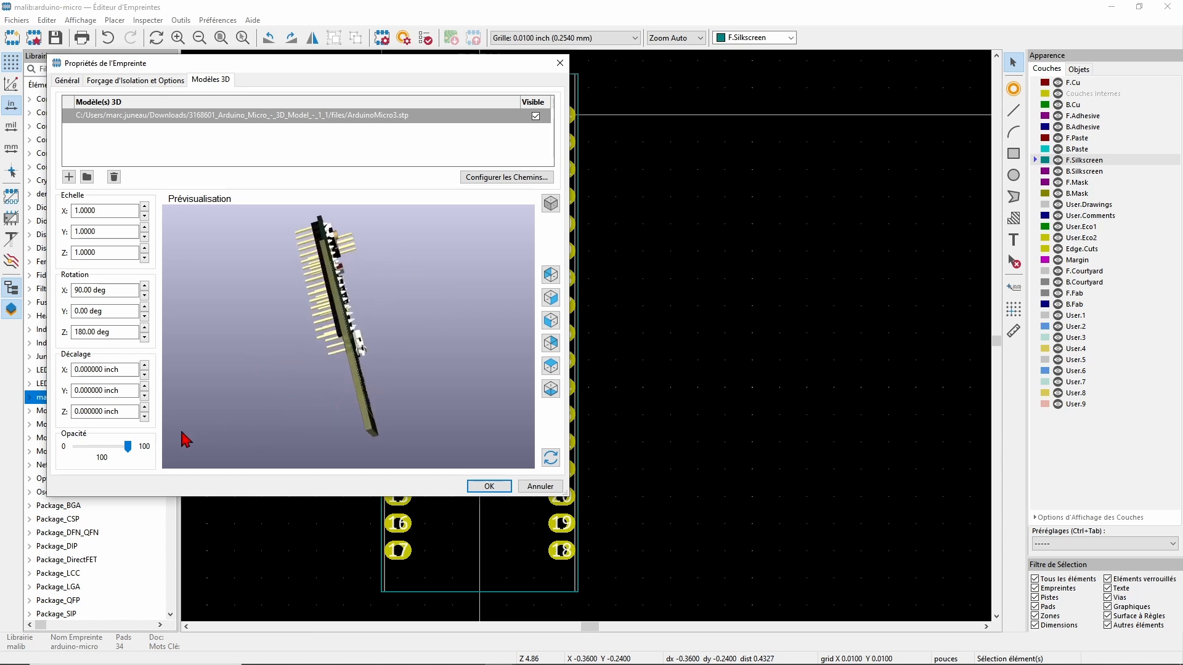
pyautogui.scroll(3, 339, 333)
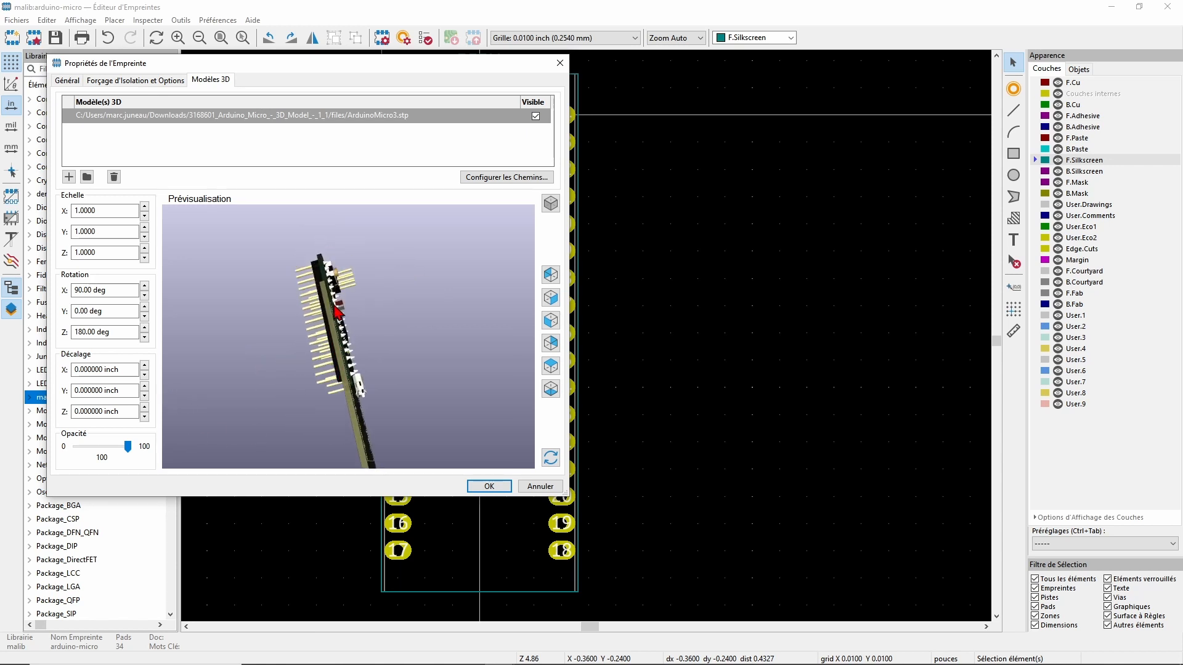
pyautogui.scroll(3, 332, 356)
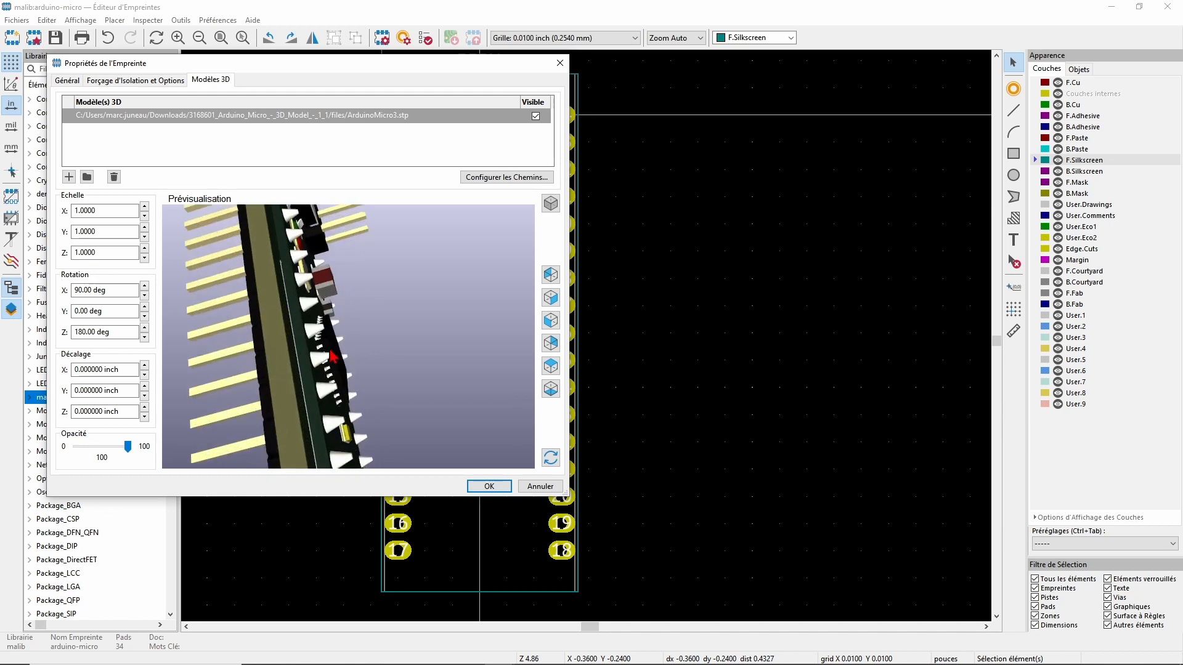
pyautogui.click(144, 407)
pyautogui.click(144, 407)
pyautogui.click(144, 408)
pyautogui.click(144, 408)
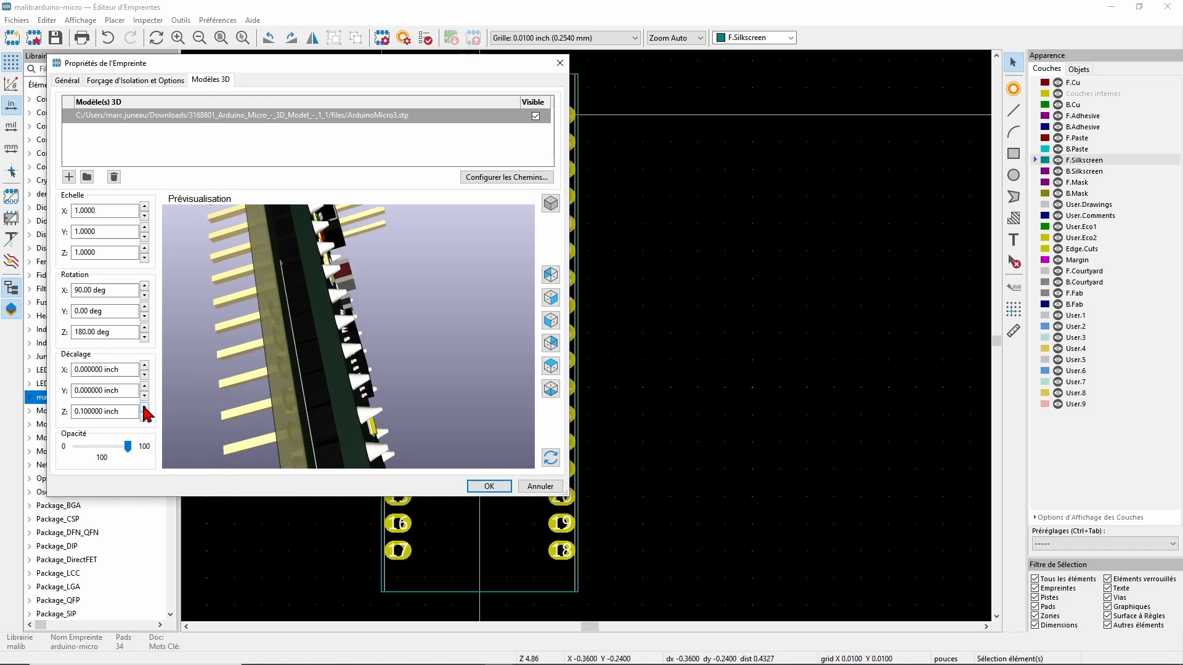
pyautogui.click(144, 407)
pyautogui.click(144, 408)
pyautogui.moveTo(287, 388); pyautogui.dragTo(308, 390)
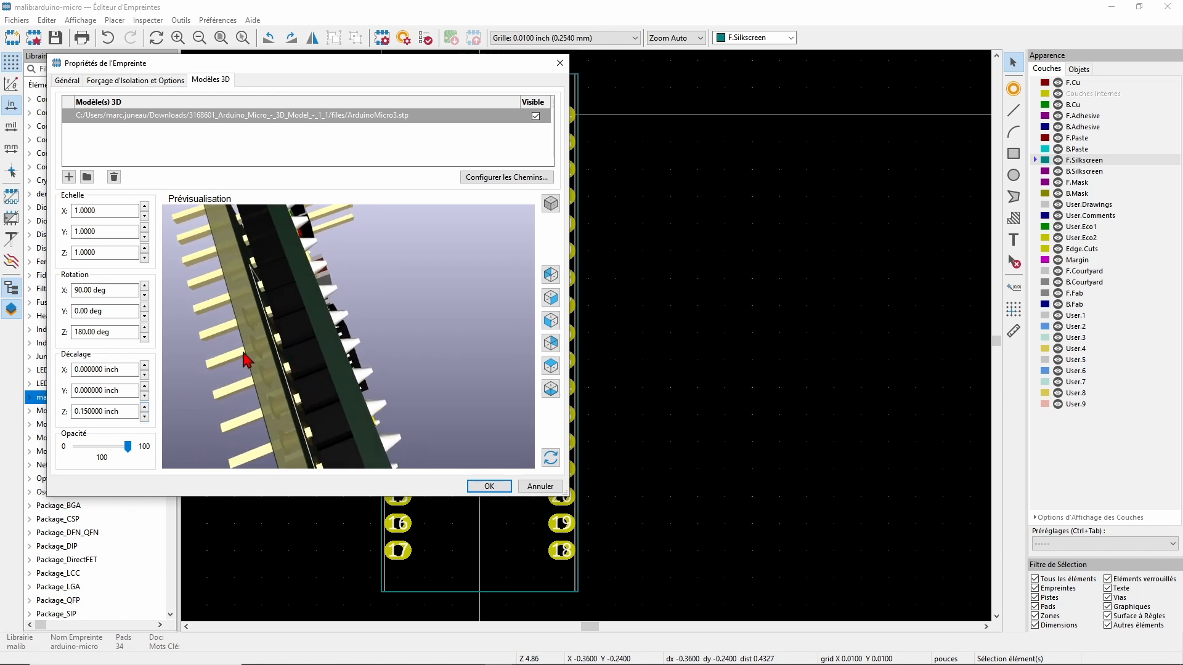
pyautogui.moveTo(317, 419); pyautogui.dragTo(317, 380)
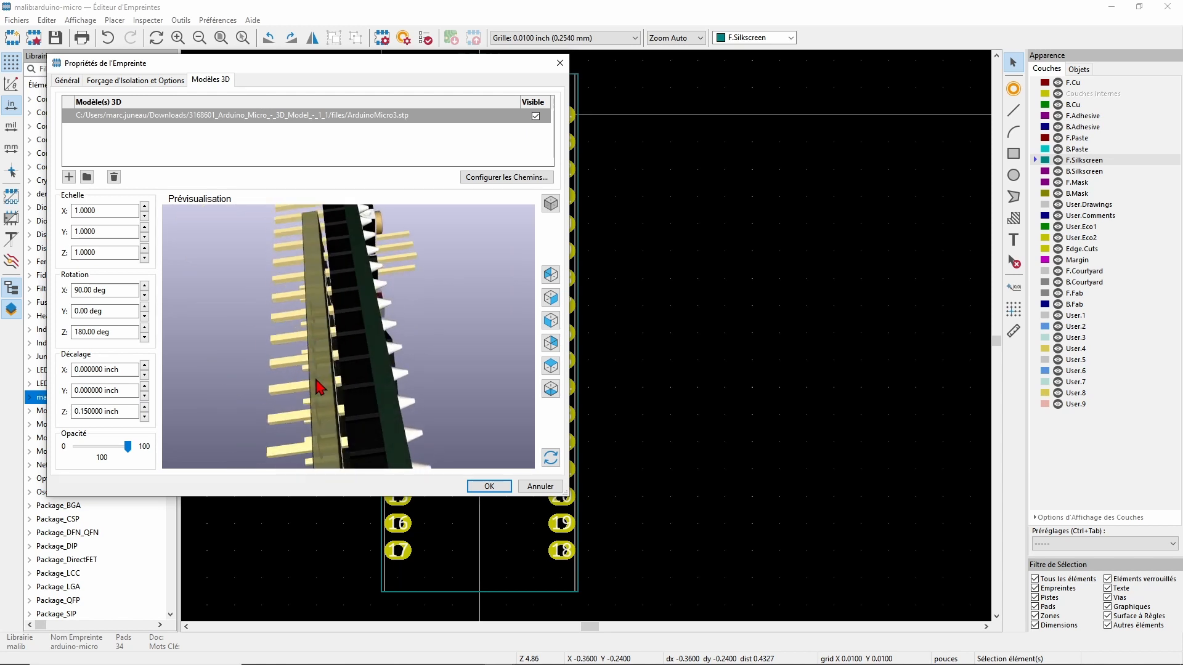
pyautogui.click(145, 417)
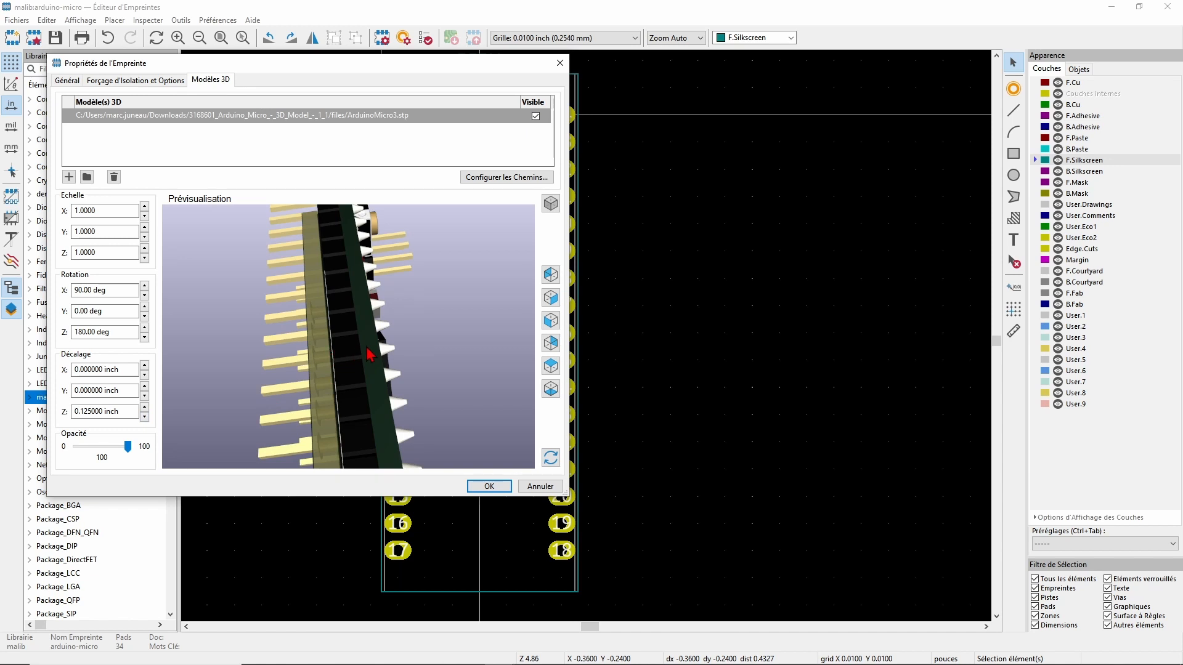
# - Try an X offset of 0.025 inch on the Arduino 3D model, and return it to 0
pyautogui.moveTo(343, 396); pyautogui.dragTo(336, 369)
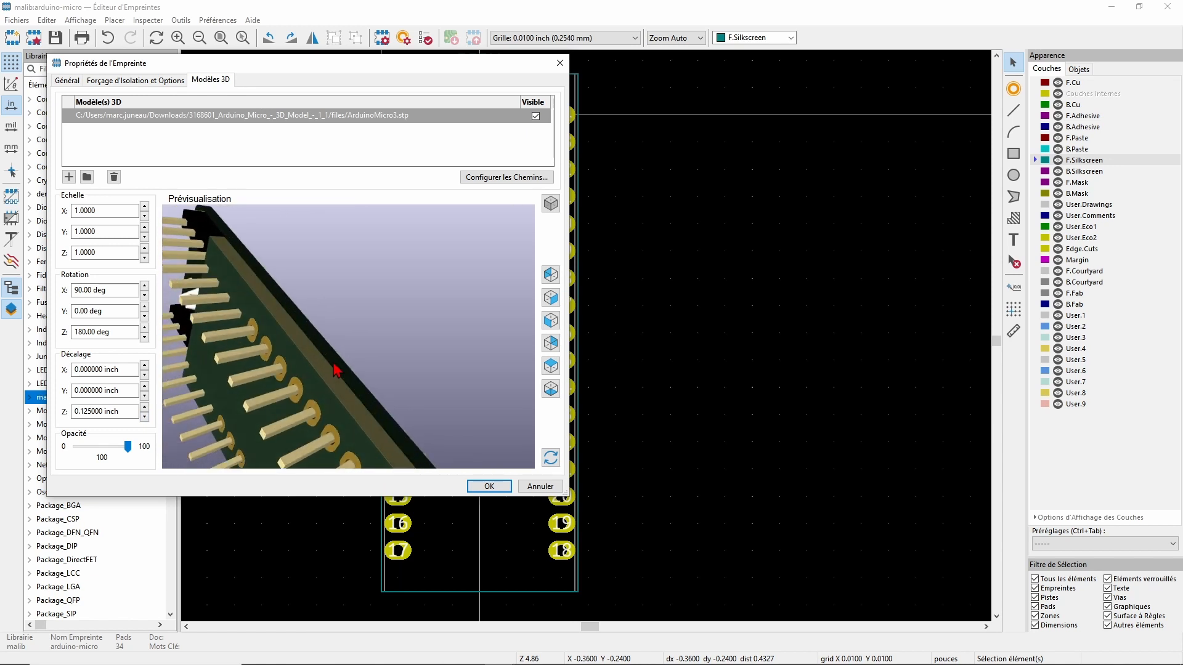
pyautogui.click(144, 366)
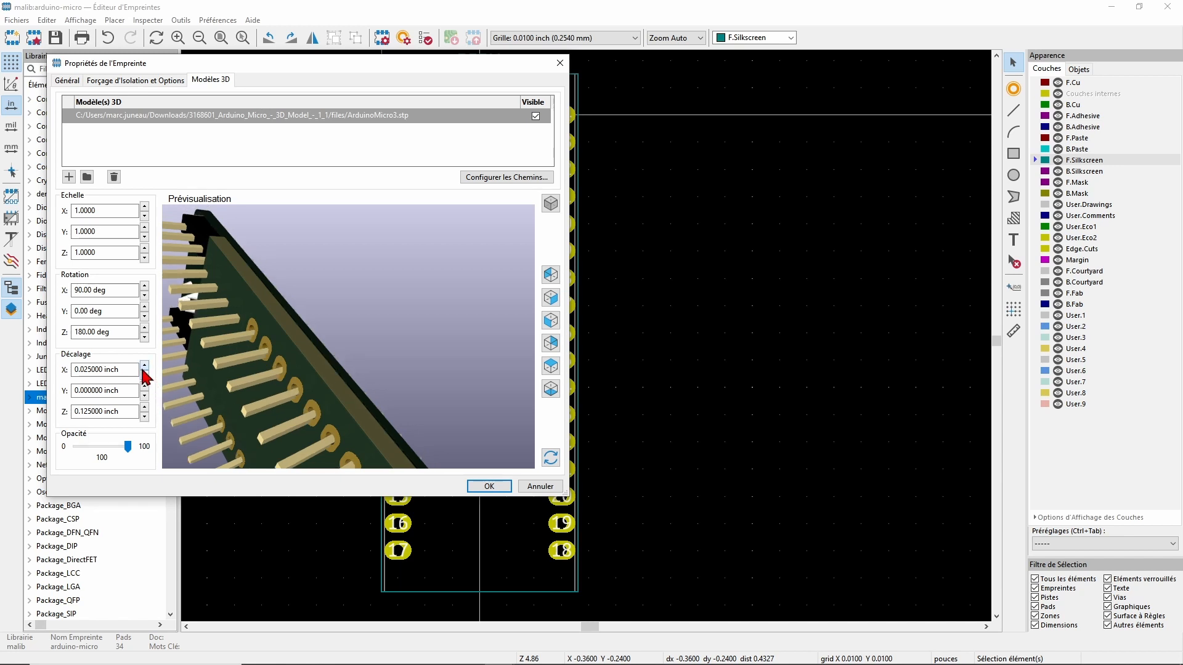
pyautogui.click(144, 374)
pyautogui.click(145, 373)
pyautogui.click(144, 373)
pyautogui.click(144, 366)
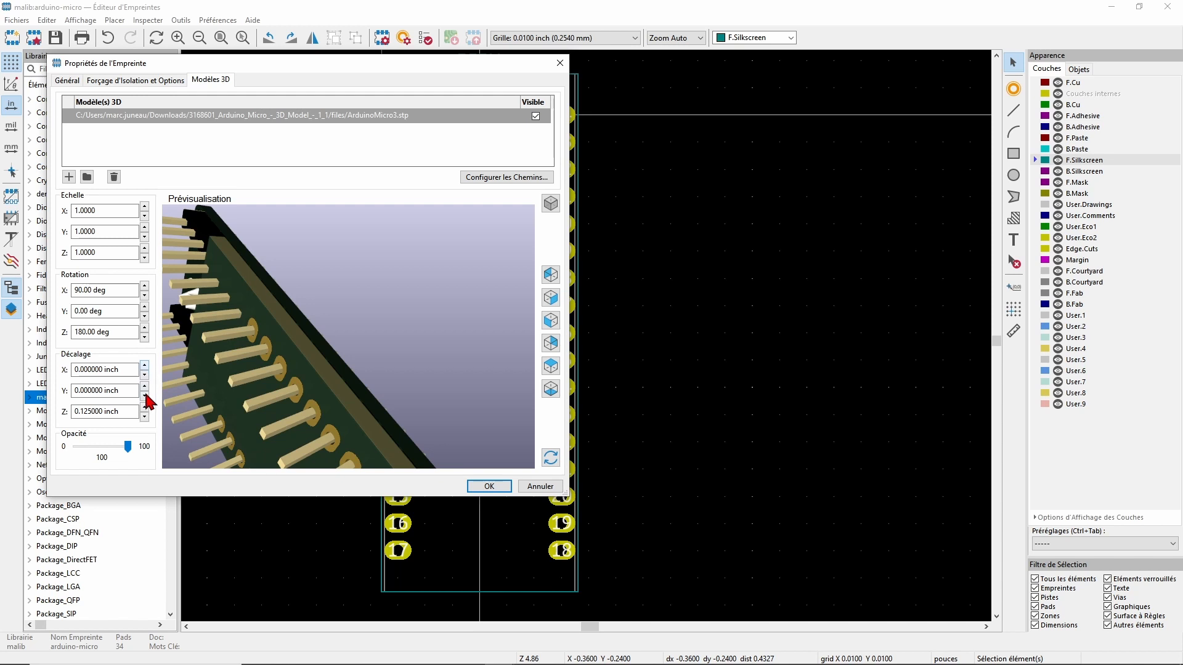
# - Set the Arduino 3D model's Y offset to -0.8 inch, check the pin alignment with the pads, and accept the footprint properties
pyautogui.click(144, 388)
pyautogui.click(144, 388)
pyautogui.click(144, 388)
pyautogui.click(144, 397)
pyautogui.click(145, 397)
pyautogui.click(144, 398)
pyautogui.click(144, 398)
pyautogui.click(144, 398)
pyautogui.click(144, 397)
pyautogui.click(144, 397)
pyautogui.click(144, 397)
pyautogui.click(144, 398)
pyautogui.click(144, 398)
pyautogui.click(144, 397)
pyautogui.click(144, 398)
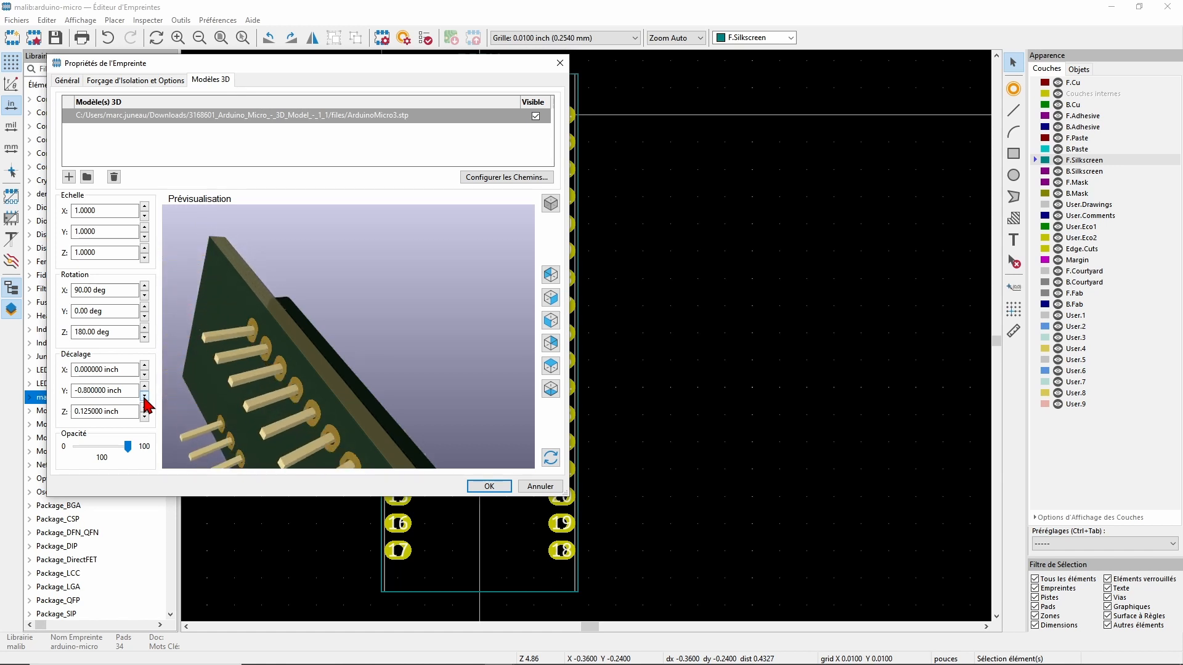
pyautogui.moveTo(250, 400); pyautogui.dragTo(295, 380)
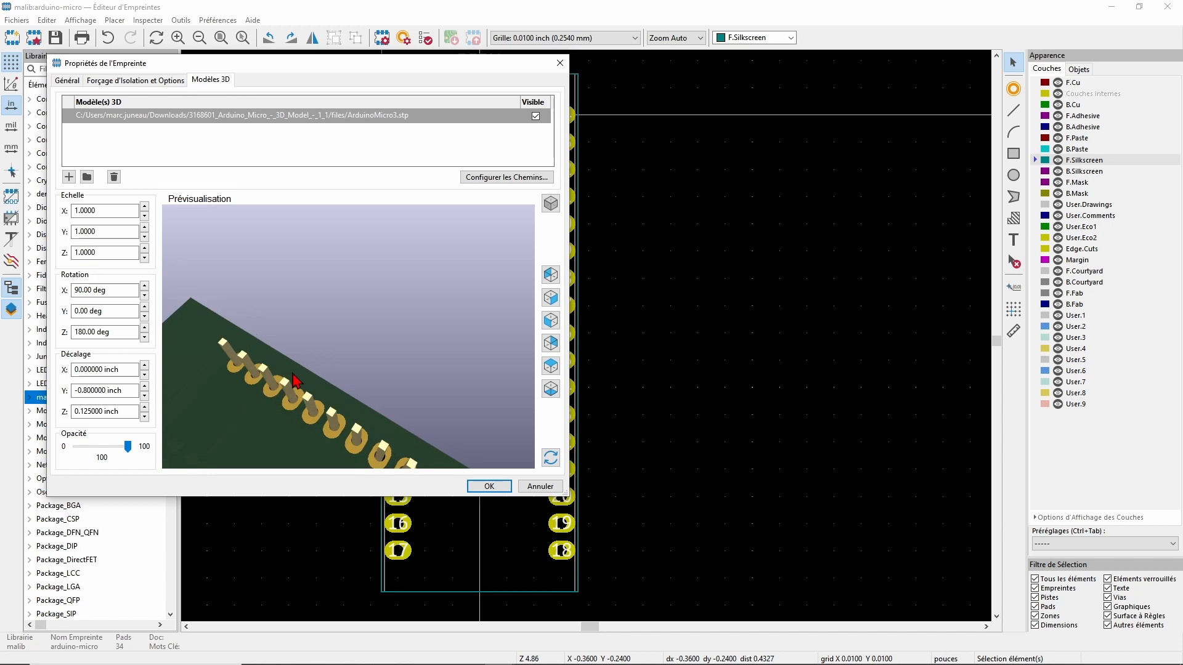
pyautogui.moveTo(242, 413); pyautogui.dragTo(250, 350)
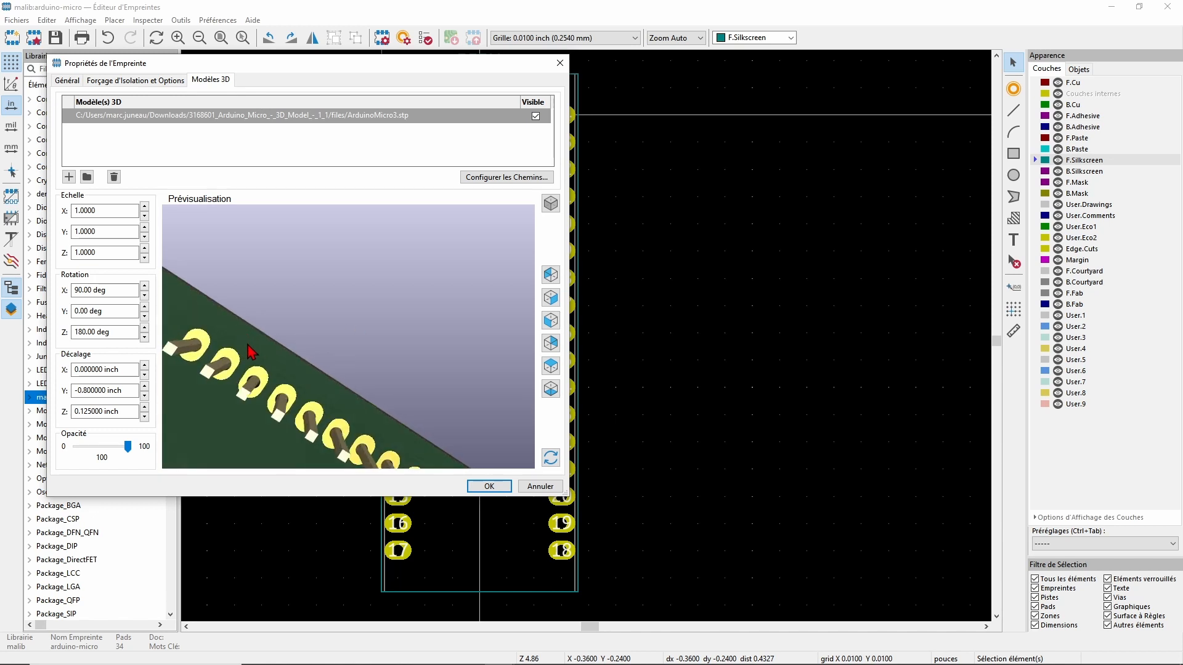
pyautogui.scroll(-8, 249, 346)
pyautogui.moveTo(279, 445); pyautogui.dragTo(409, 397)
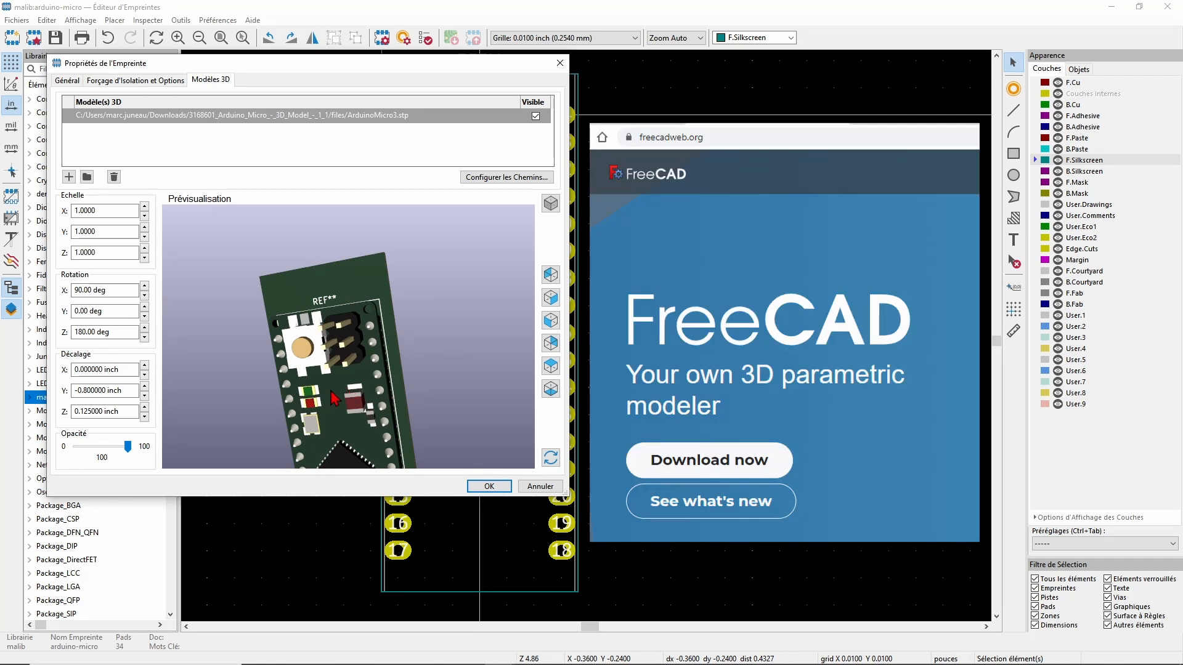
pyautogui.moveTo(338, 392)
pyautogui.mouseDown()
pyautogui.moveTo(401, 353)
pyautogui.moveTo(349, 407)
pyautogui.moveTo(336, 391)
pyautogui.mouseUp()
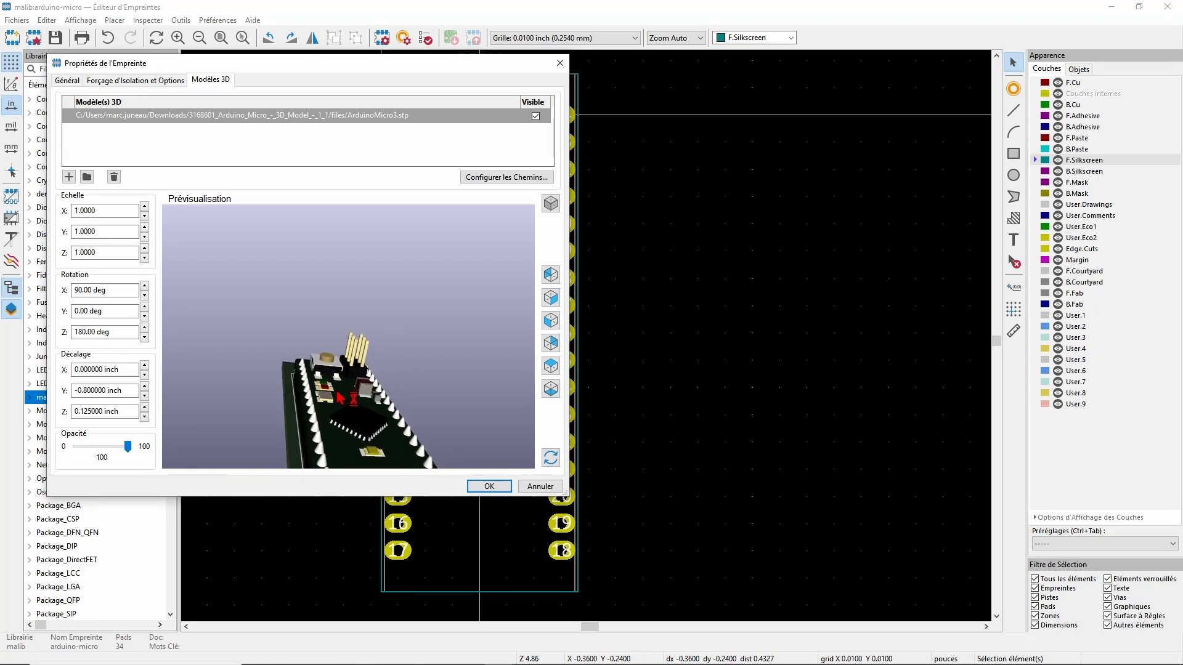
pyautogui.click(487, 487)
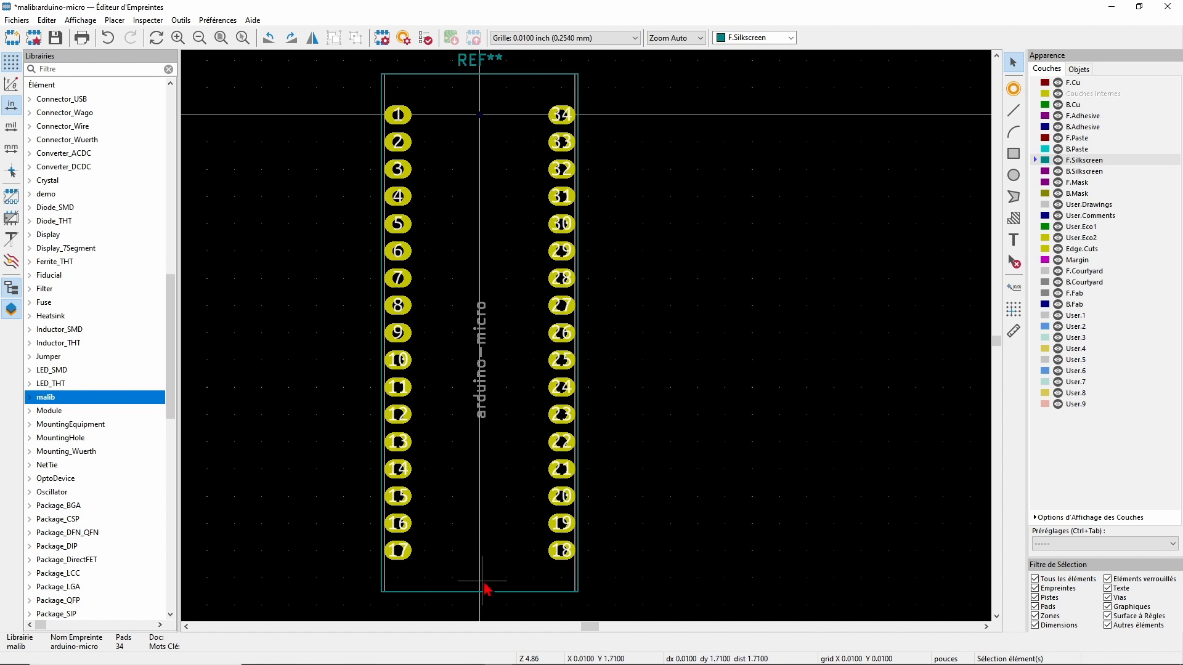
# - Draw a 0.2 by 0.16 inch F.Silkscreen rectangle centred between pads 17 and 18, ending on the outline's lower edge
pyautogui.scroll(-1, 484, 588)
pyautogui.scroll(1, 587, 344)
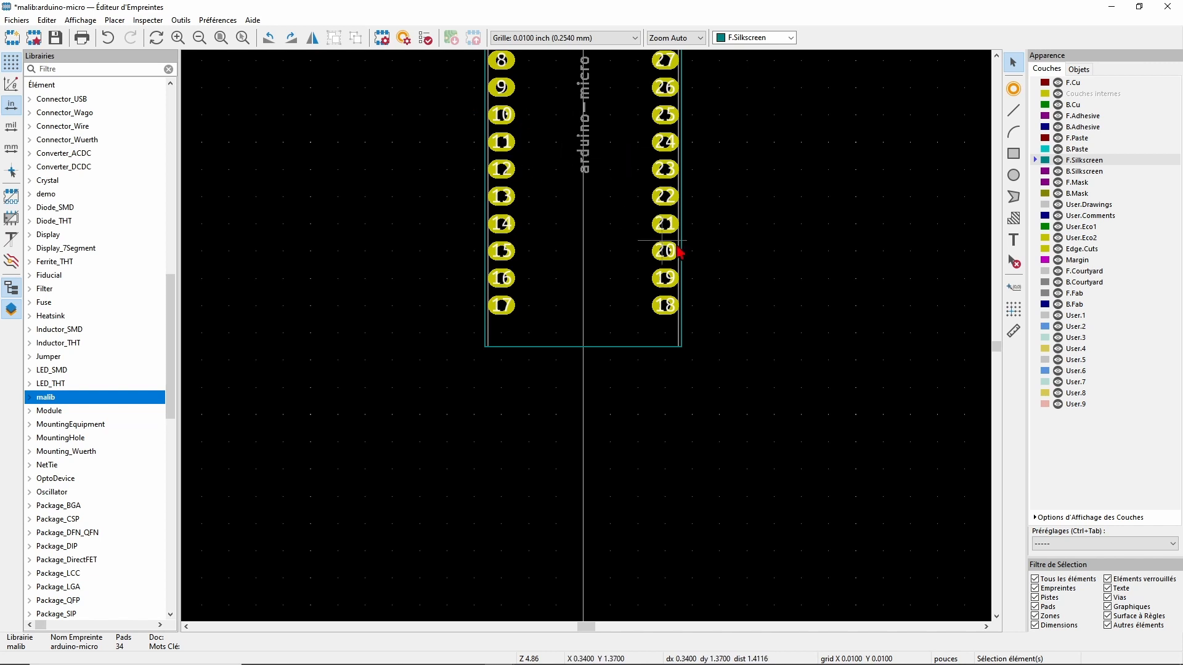
pyautogui.click(1013, 154)
pyautogui.scroll(3, 698, 294)
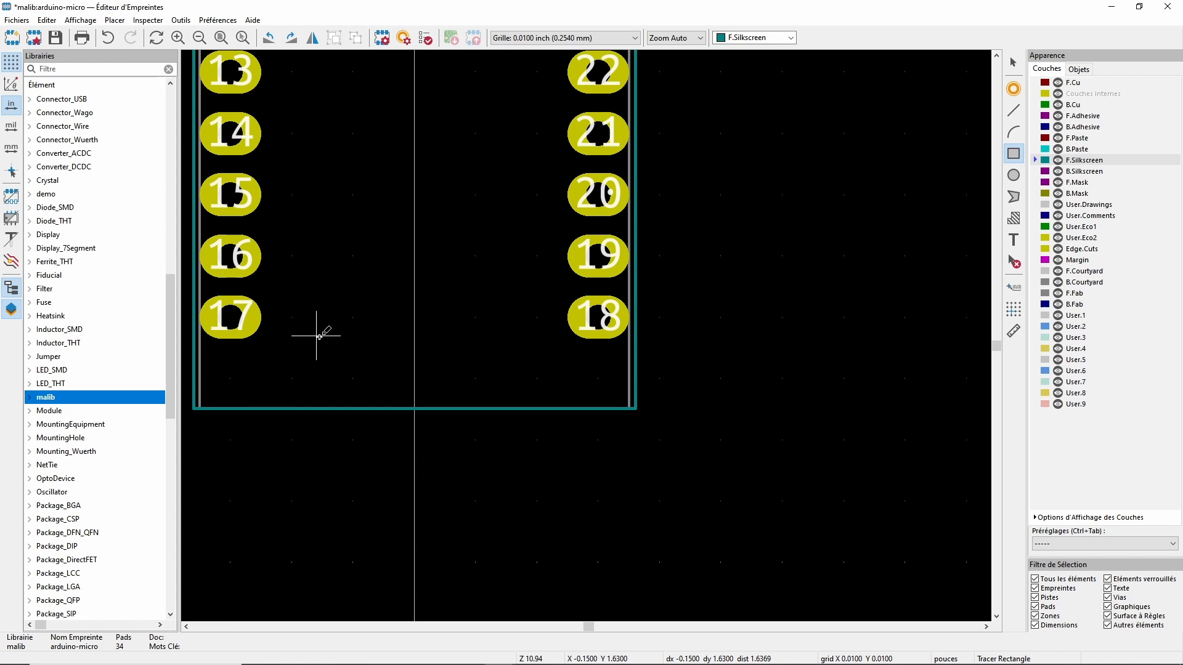
pyautogui.click(352, 311)
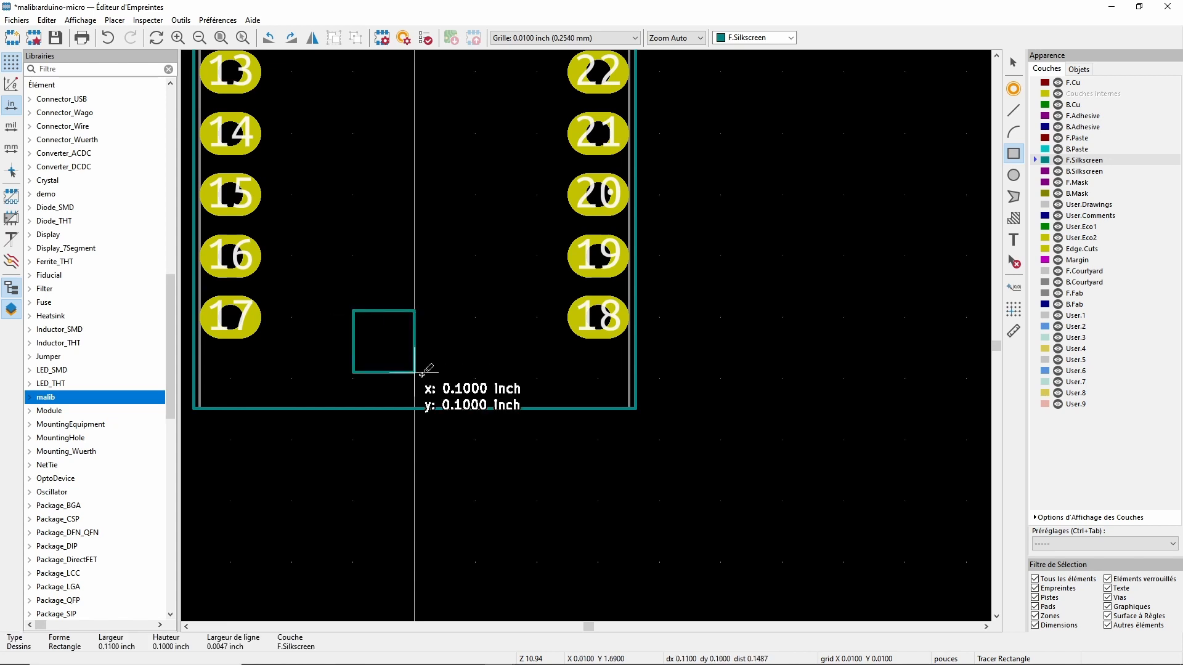
pyautogui.click(476, 408)
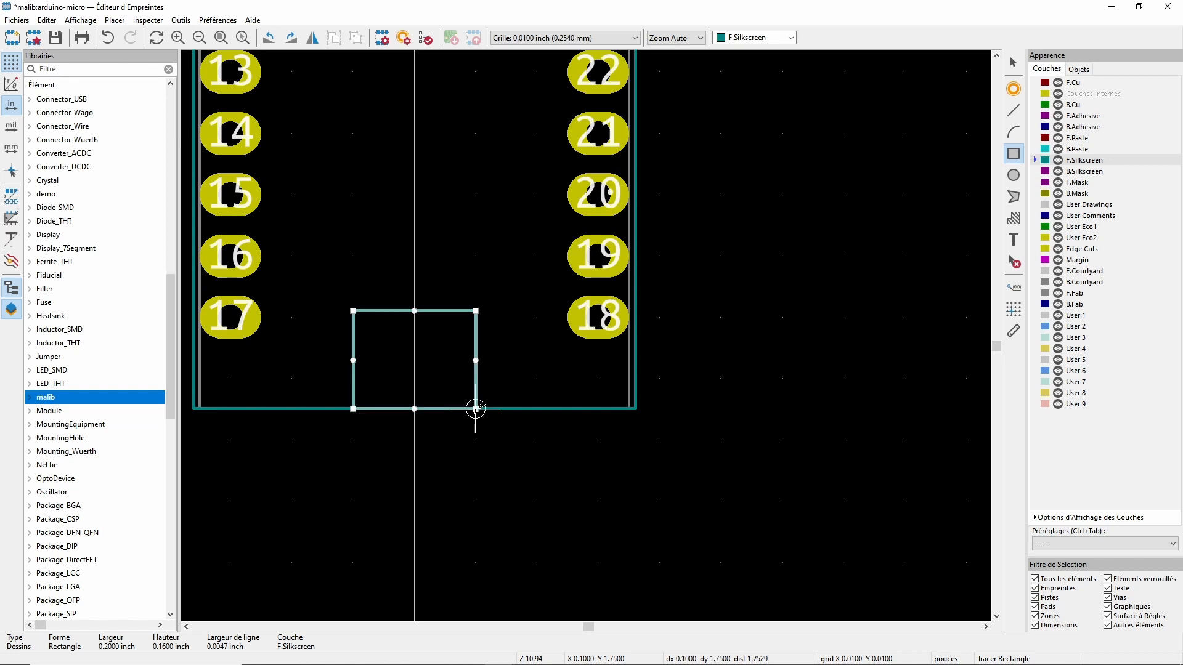
pyautogui.press('Escape')
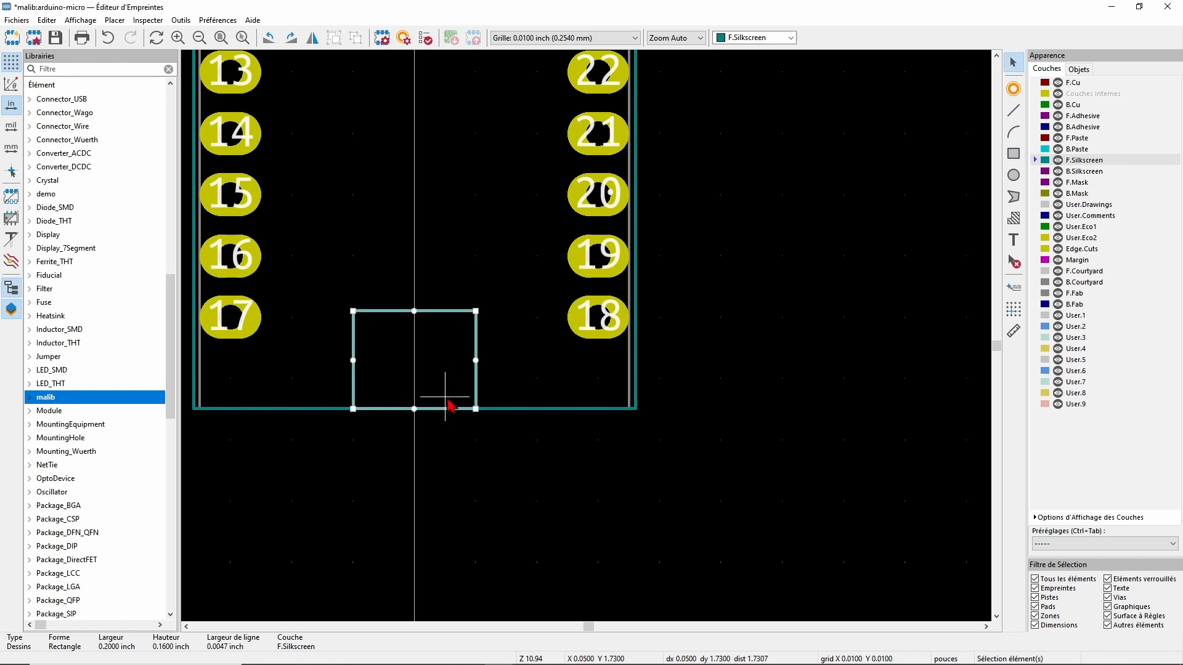
# - Place the F.Silkscreen text USB at the centre of the small rectangle between pads 17 and 18
pyautogui.click(1012, 240)
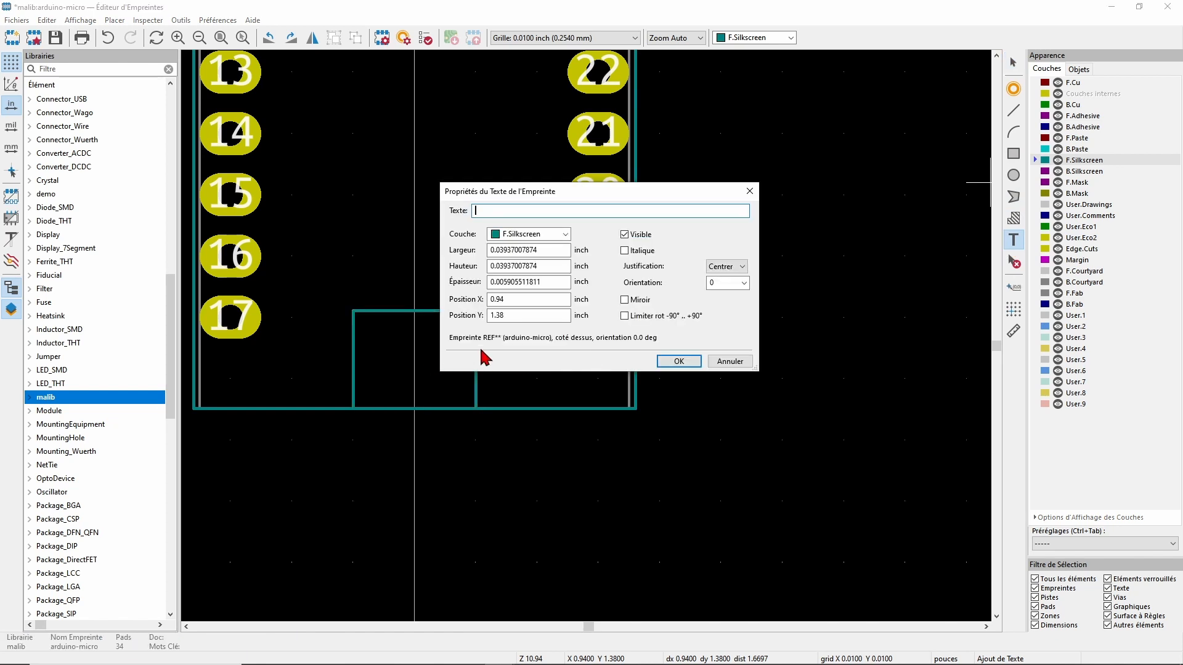
pyautogui.click(678, 361)
pyautogui.click(413, 360)
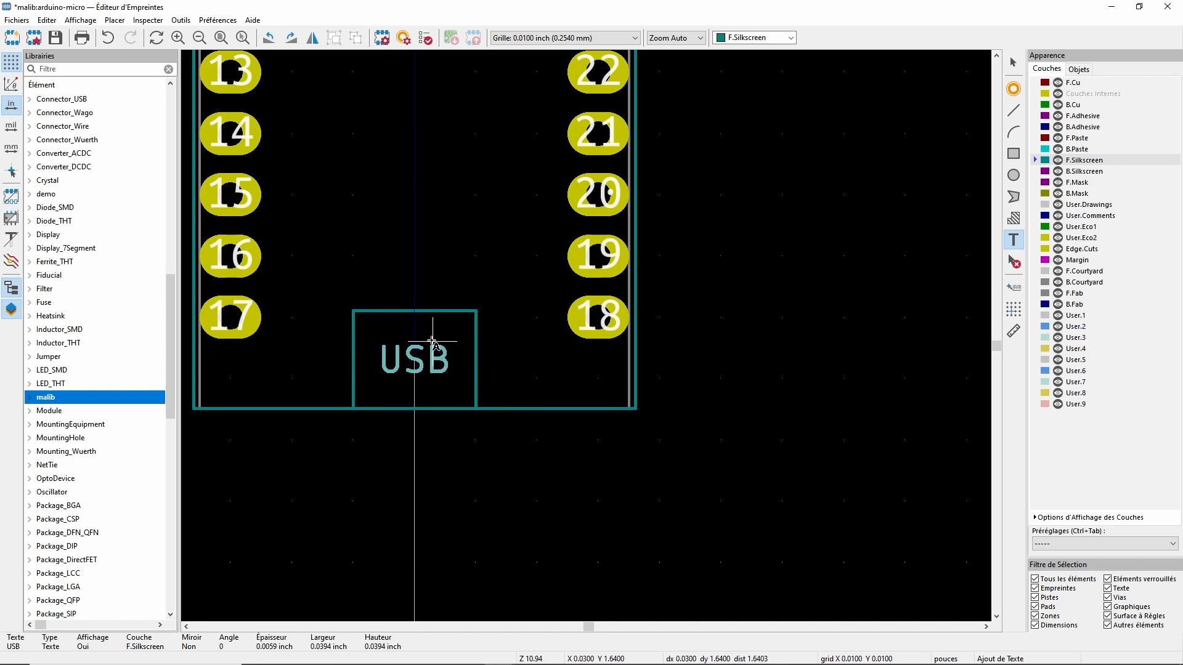
pyautogui.scroll(-5, 433, 342)
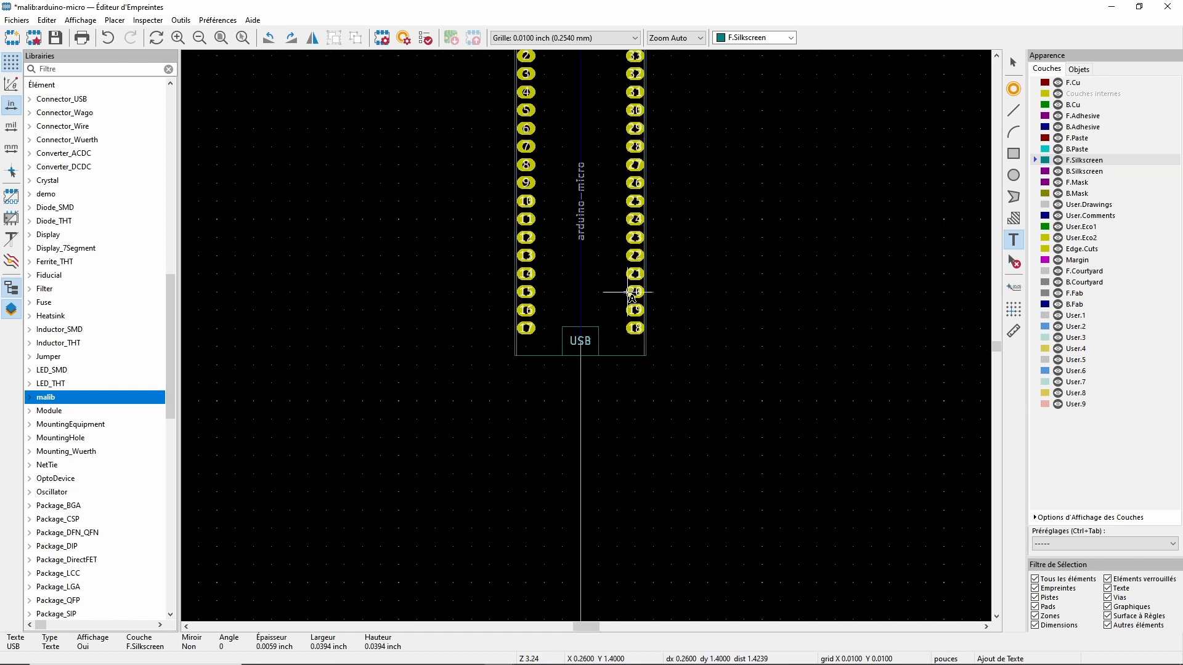
pyautogui.scroll(-2, 632, 292)
pyautogui.scroll(3, 567, 342)
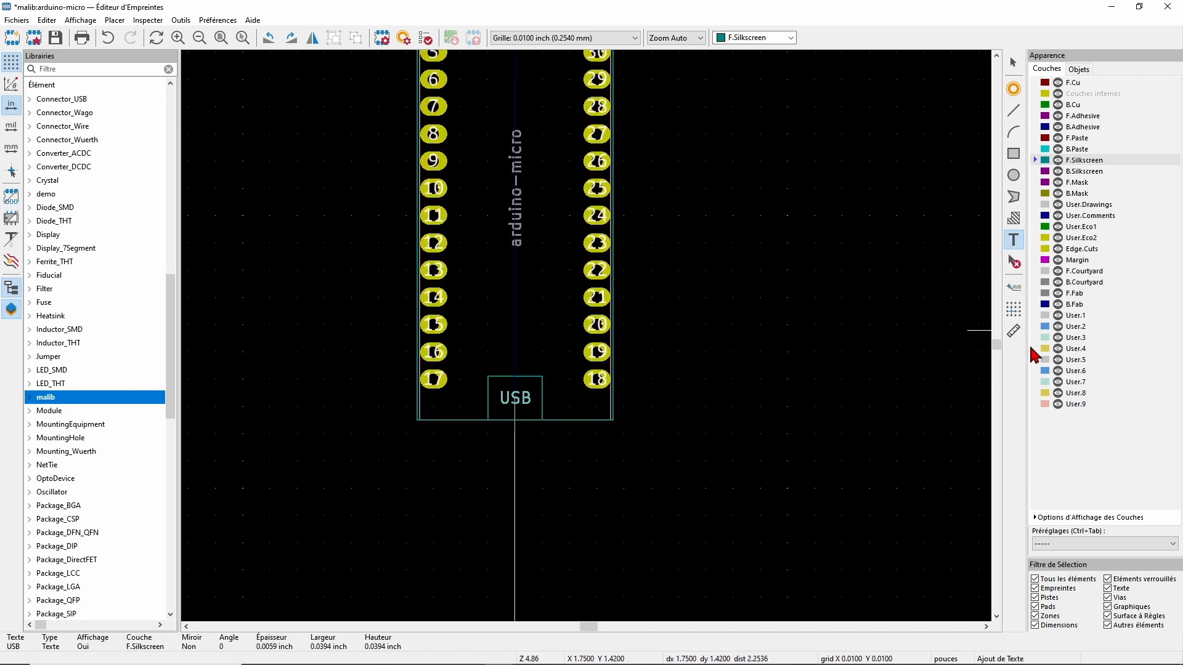
# - Hide F.Silkscreen and draw a User.1 rectangle of about 0.2 by 0.16 inch centred on the outline's lower edge
pyautogui.click(1058, 160)
pyautogui.click(1036, 315)
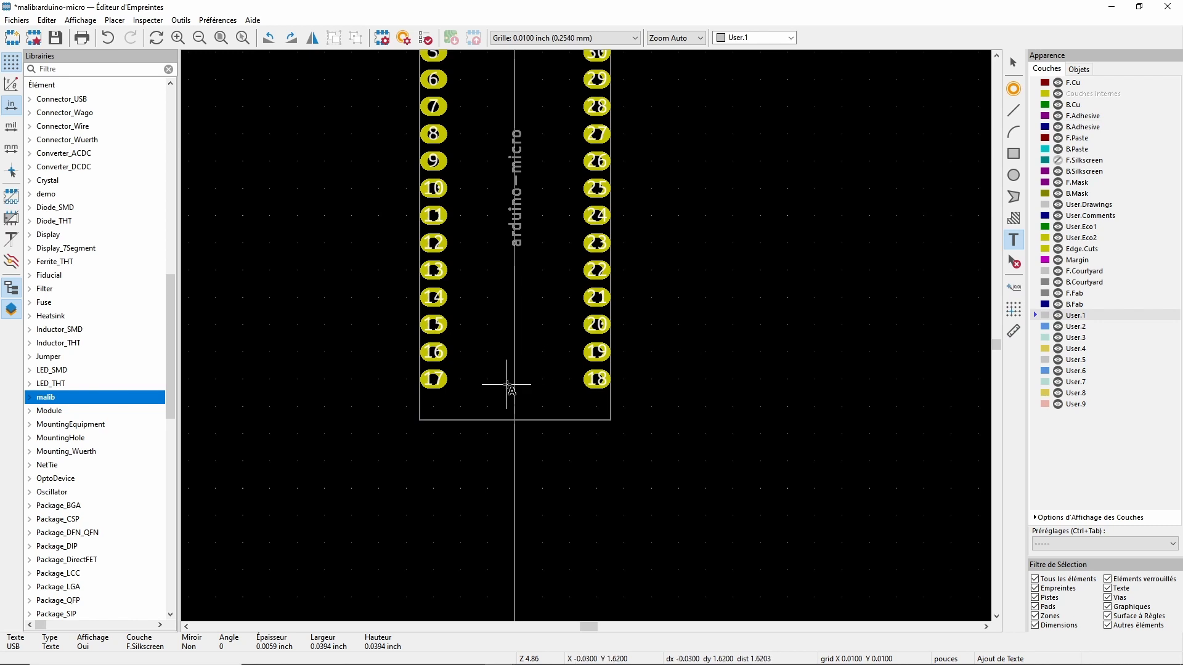
pyautogui.scroll(3, 509, 390)
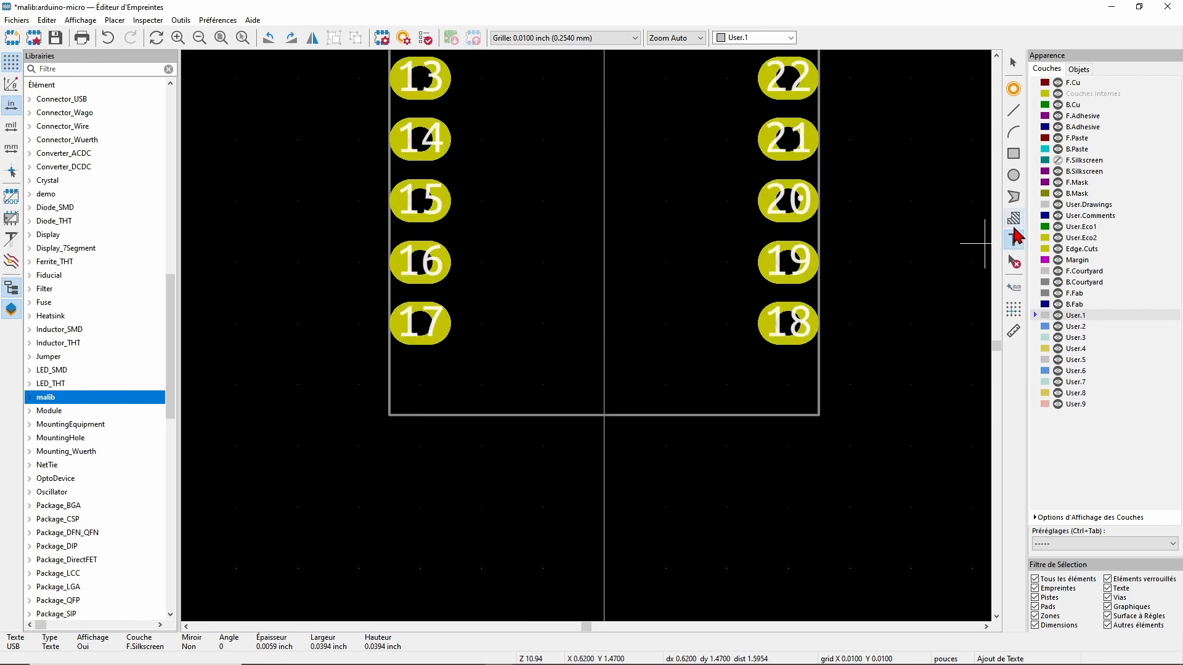
pyautogui.click(1014, 159)
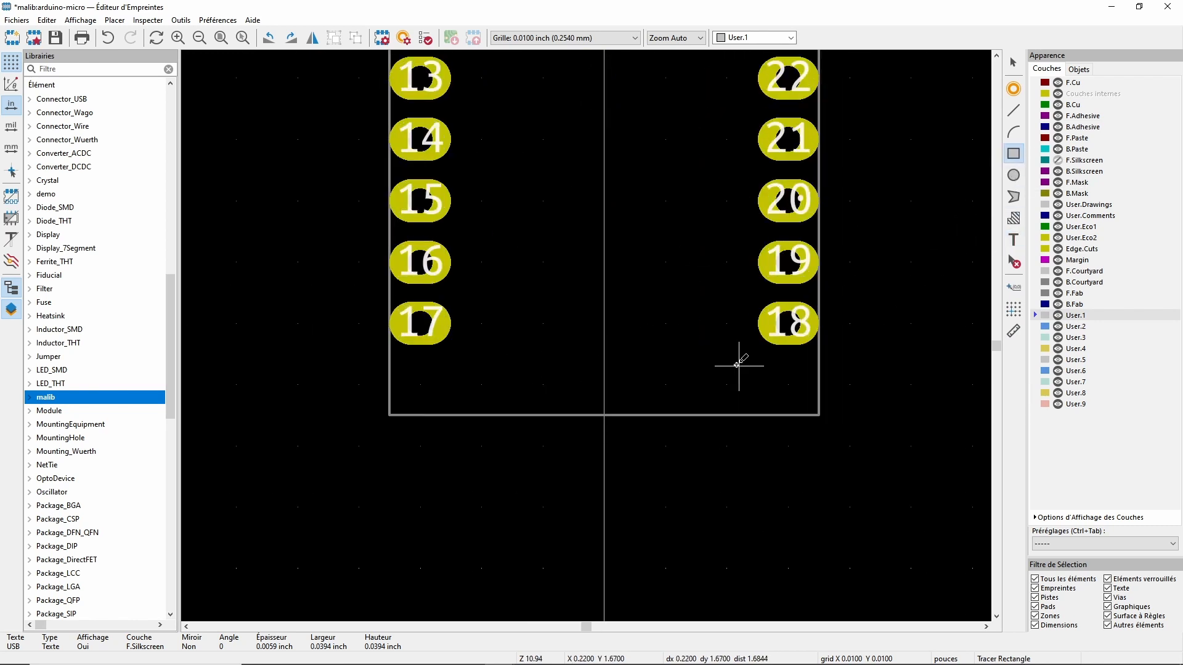
pyautogui.click(542, 316)
pyautogui.click(666, 415)
pyautogui.press('Escape')
# - Place the text USB on User.1 at the centre of the small rectangle and save the footprint
pyautogui.click(1014, 240)
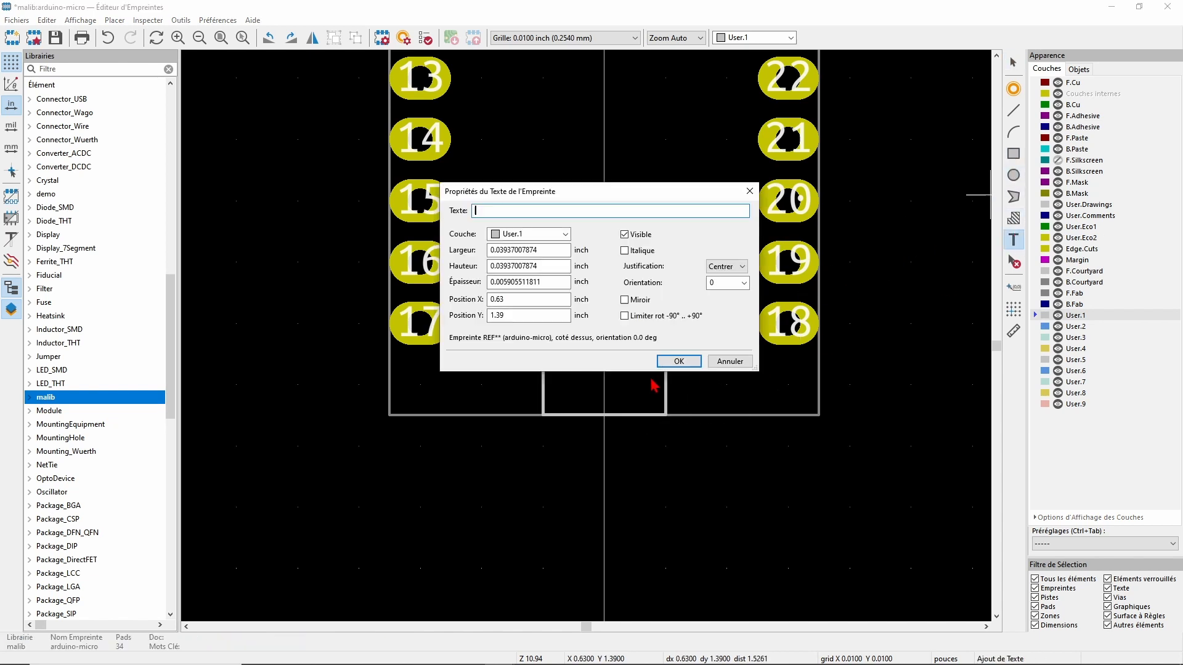
pyautogui.press('Return')
pyautogui.click(605, 372)
pyautogui.press('Escape')
pyautogui.scroll(-6, 675, 364)
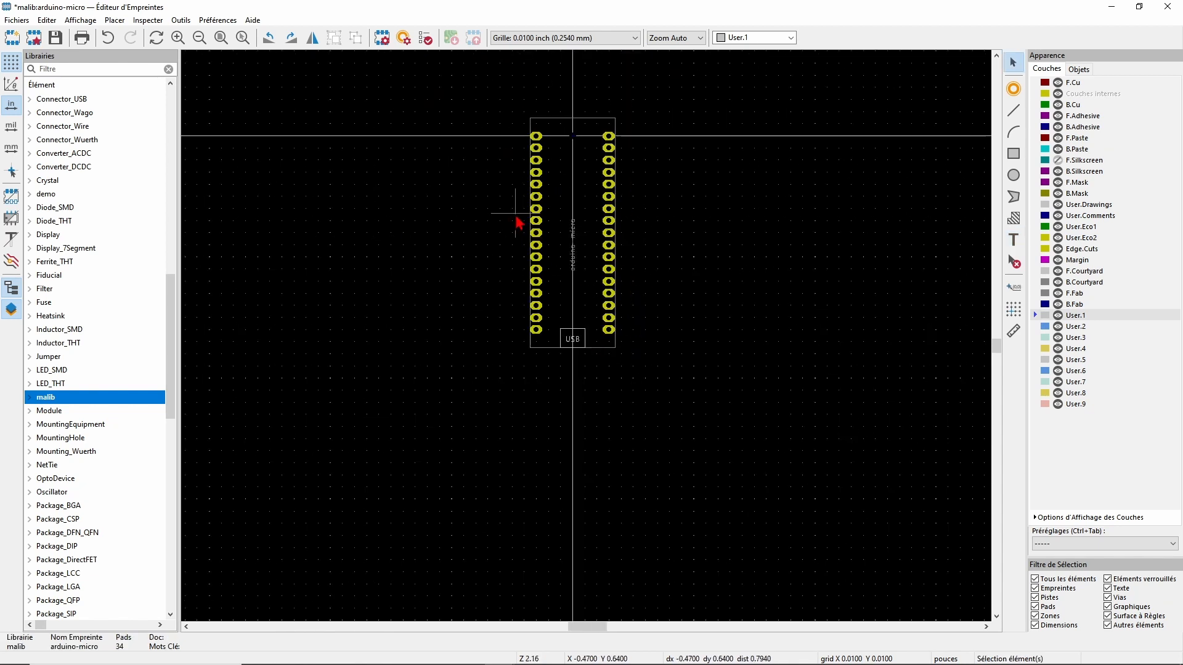
pyautogui.click(56, 38)
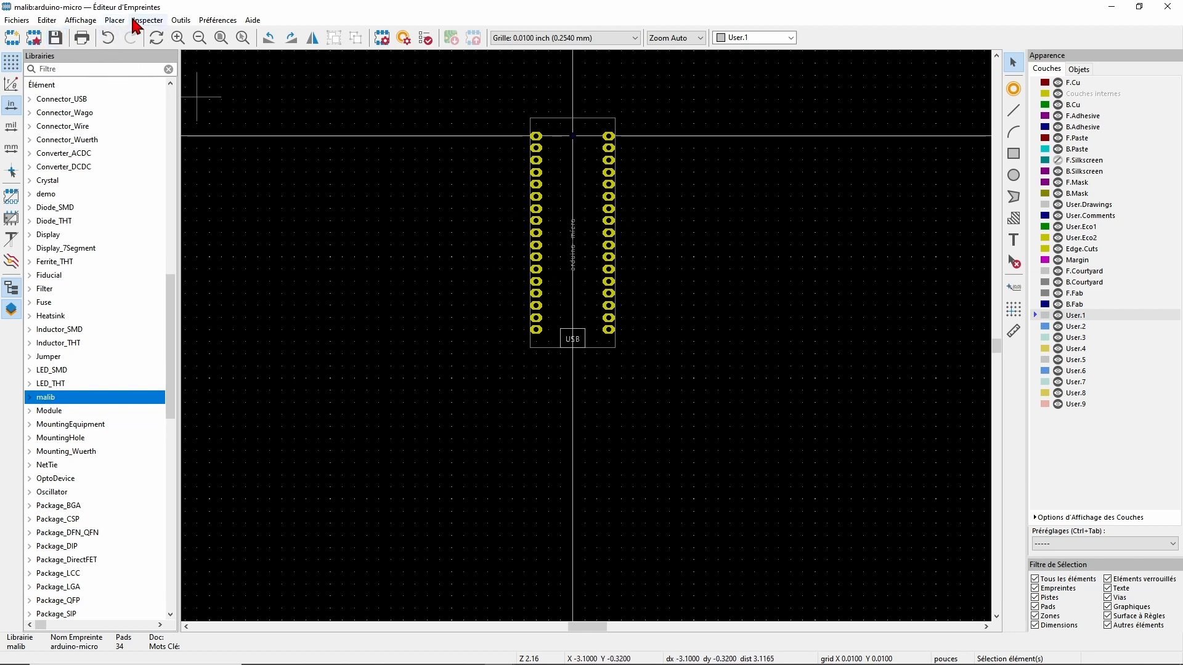
# - Examine the footprint with its Arduino model from several angles in the 3D viewer, and close the viewer
pyautogui.click(81, 19)
pyautogui.click(101, 32)
pyautogui.moveTo(434, 257); pyautogui.dragTo(438, 345)
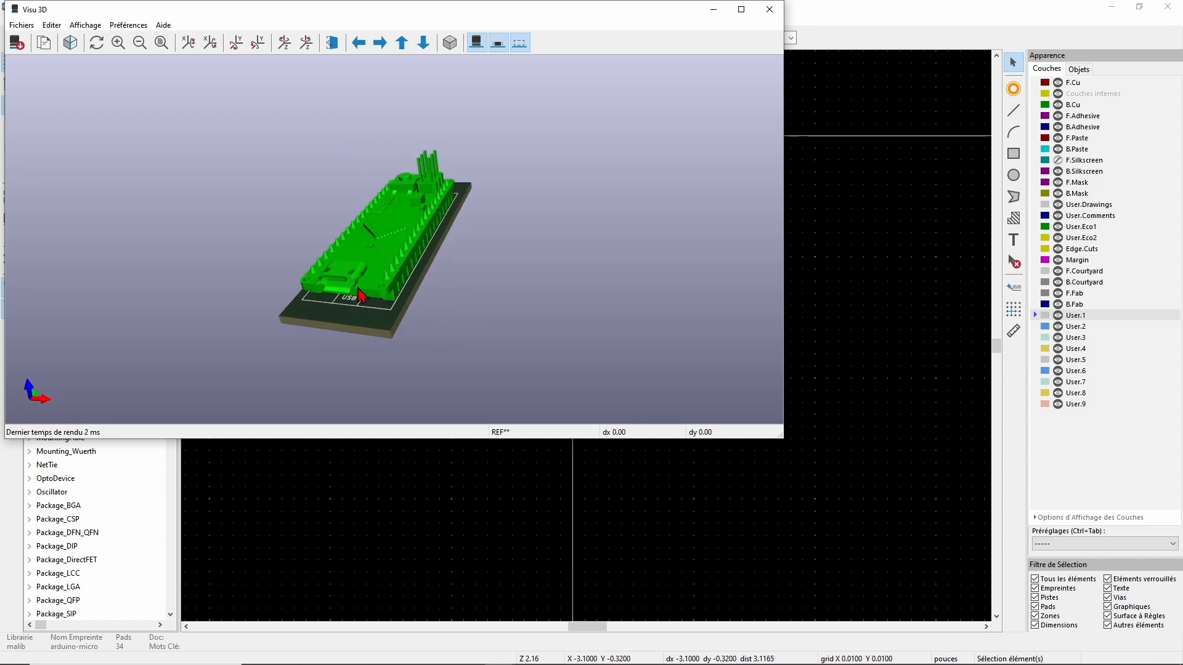
pyautogui.moveTo(344, 310); pyautogui.dragTo(333, 284)
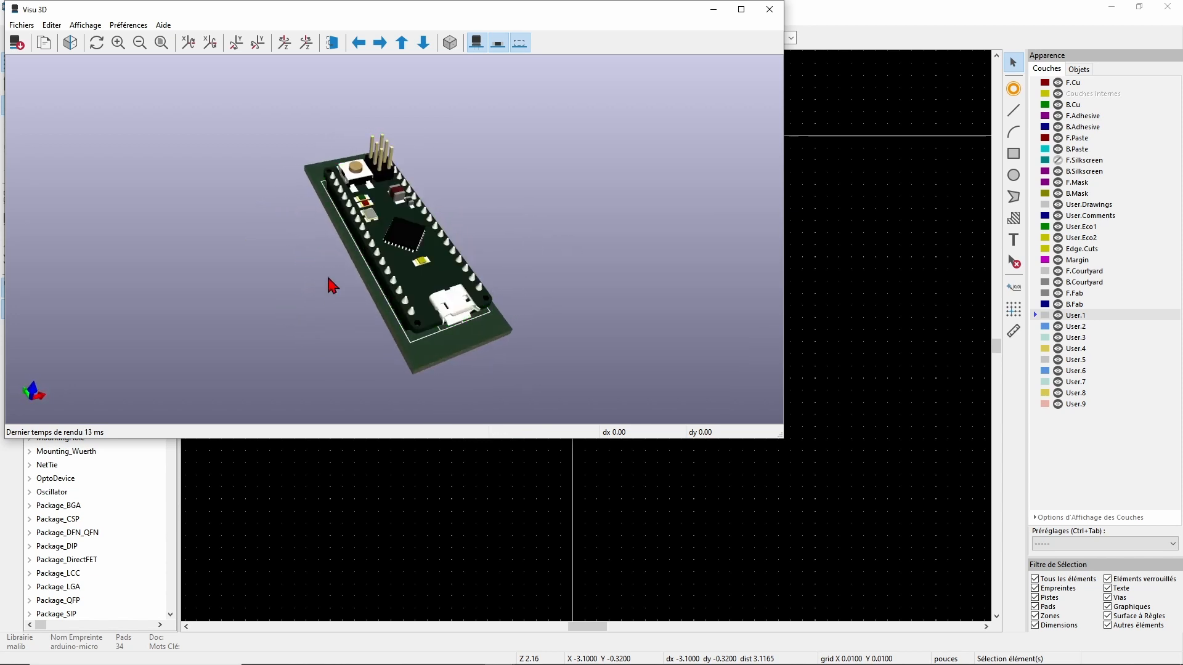
pyautogui.click(771, 9)
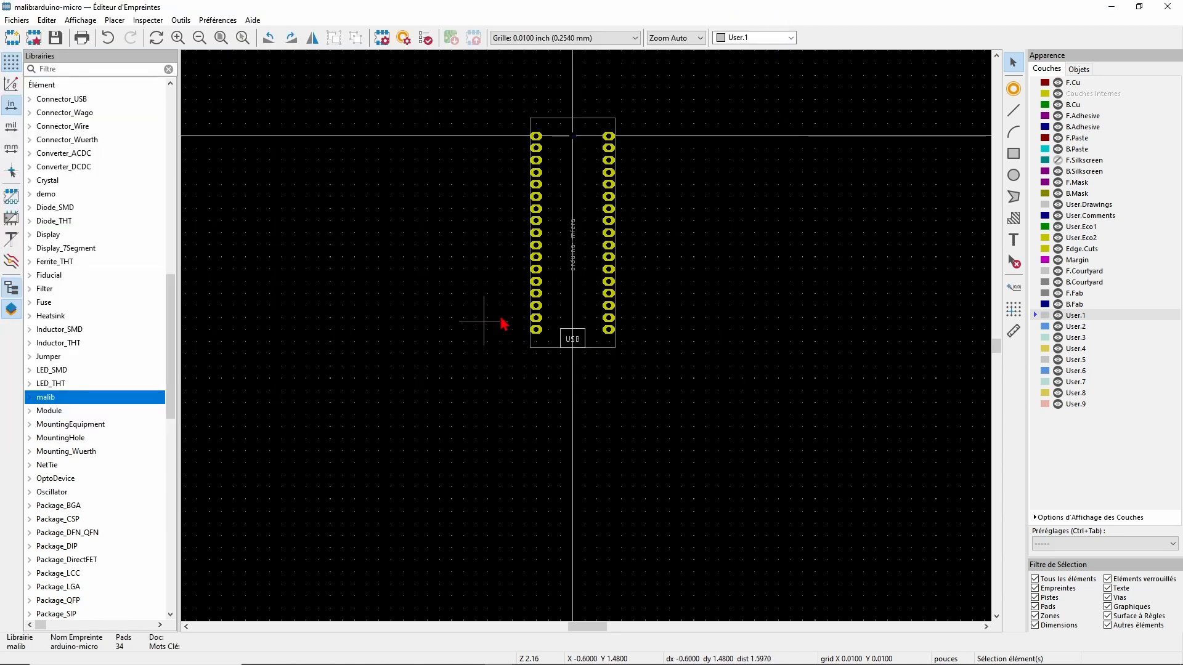
pyautogui.scroll(5, 590, 344)
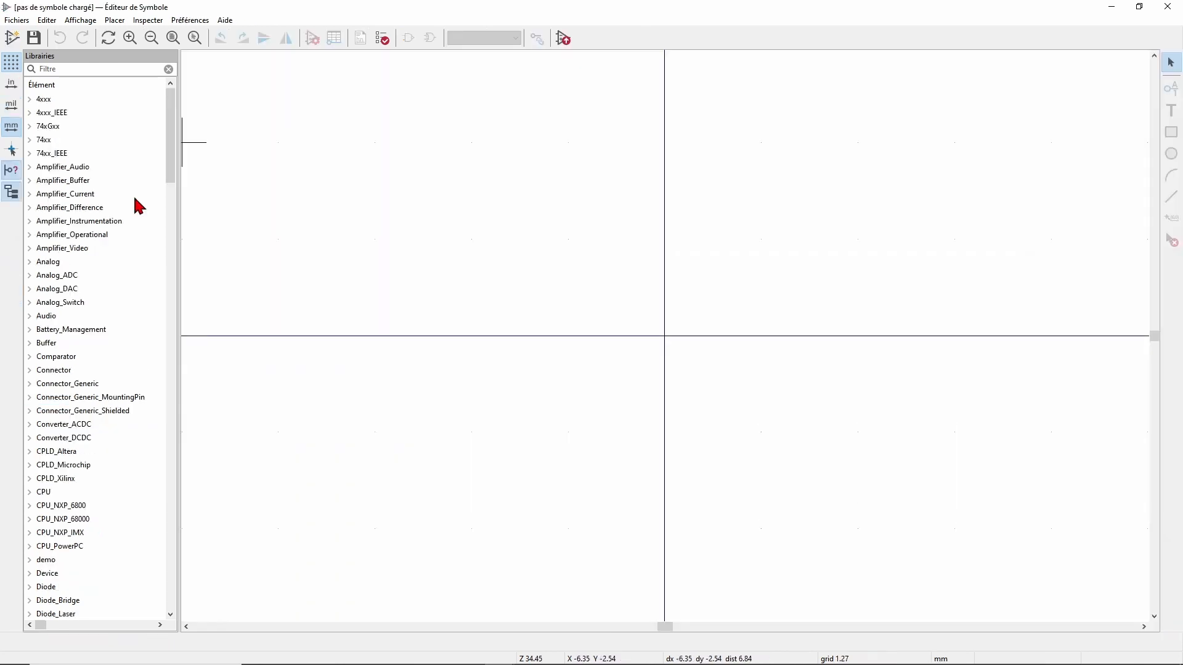
# - Open the Arduino_micro symbol from the demo library and draw a rectangle about 12.7 by 2.54 mm inside the body, centred on its lower edge
pyautogui.click(30, 560)
pyautogui.doubleClick(59, 575)
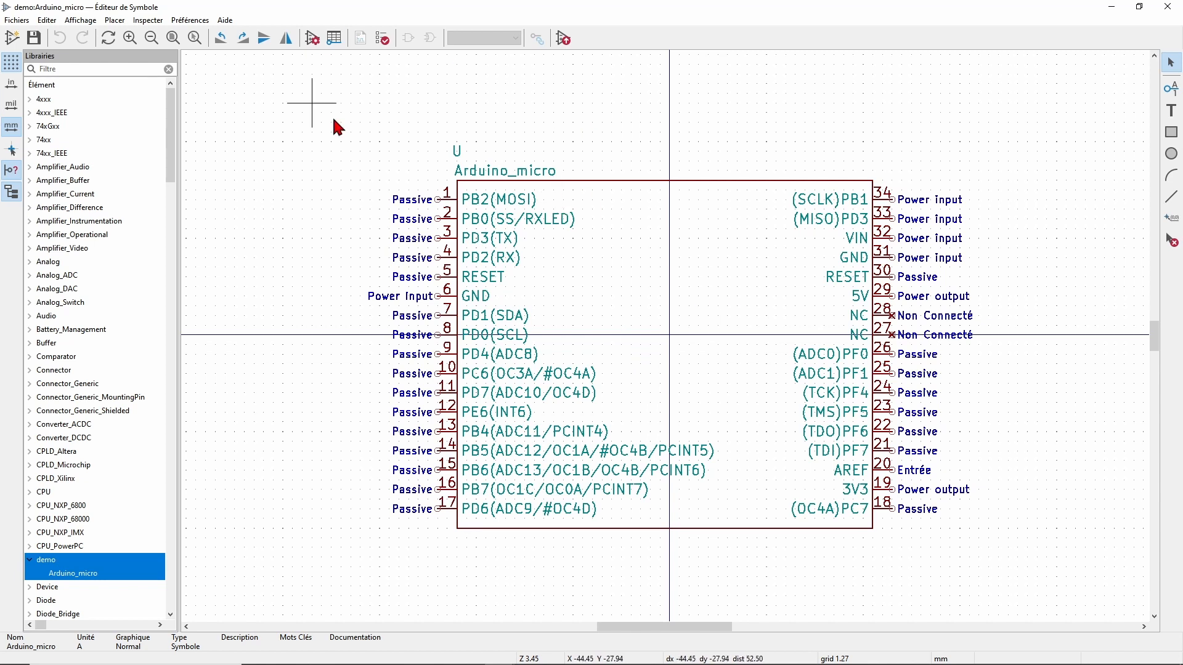
pyautogui.click(1170, 134)
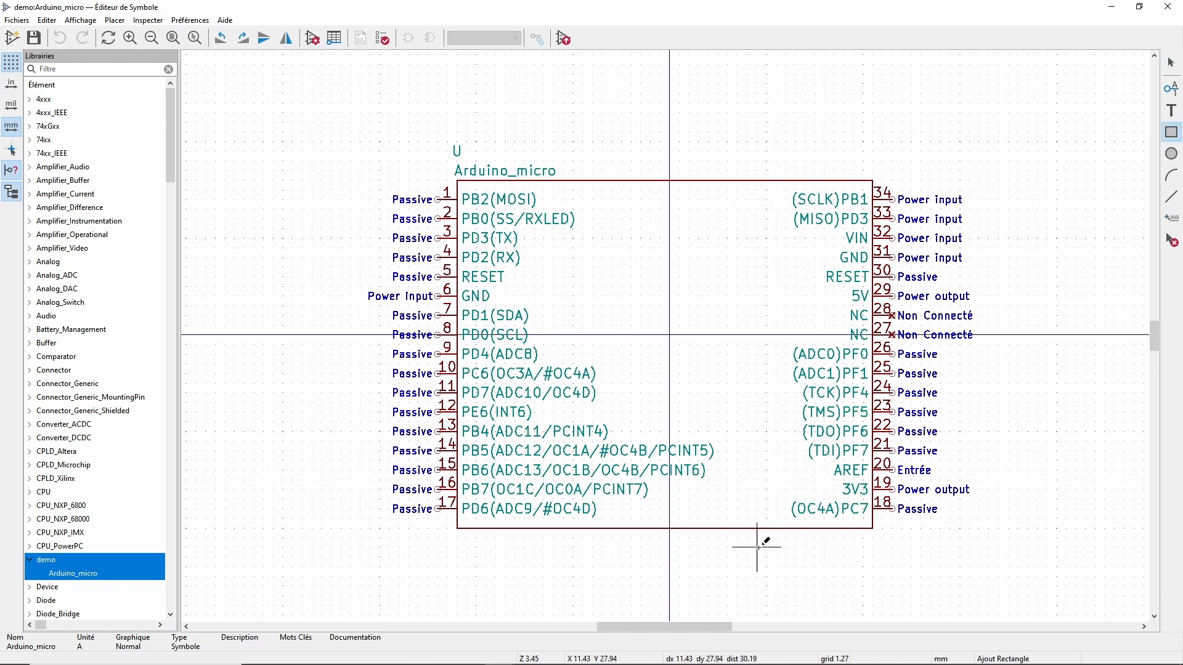
pyautogui.click(625, 512)
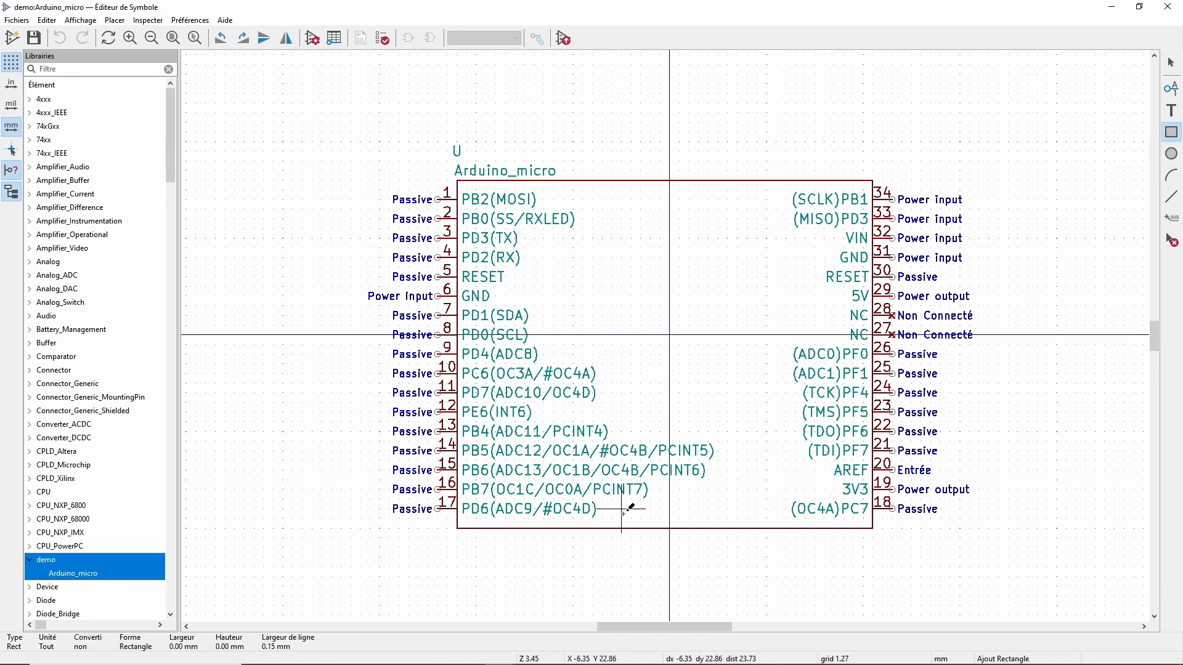
pyautogui.click(717, 528)
pyautogui.press('Escape')
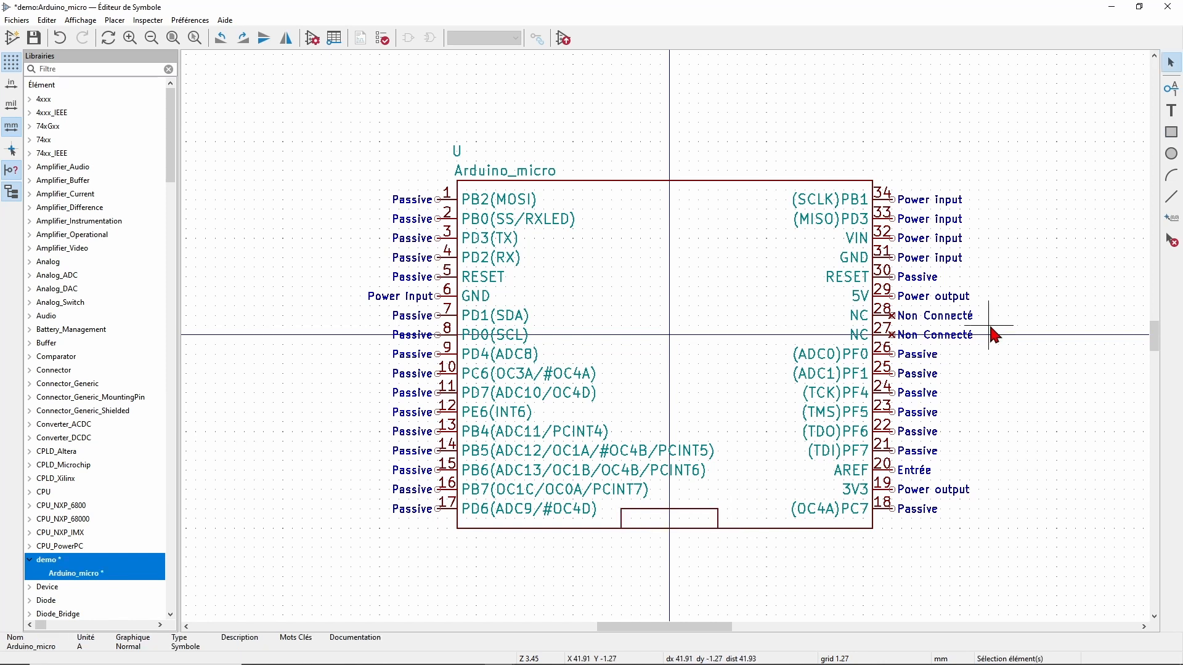
# - Place the text USB at the centre of the small rectangle on the symbol's lower edge
pyautogui.click(1172, 112)
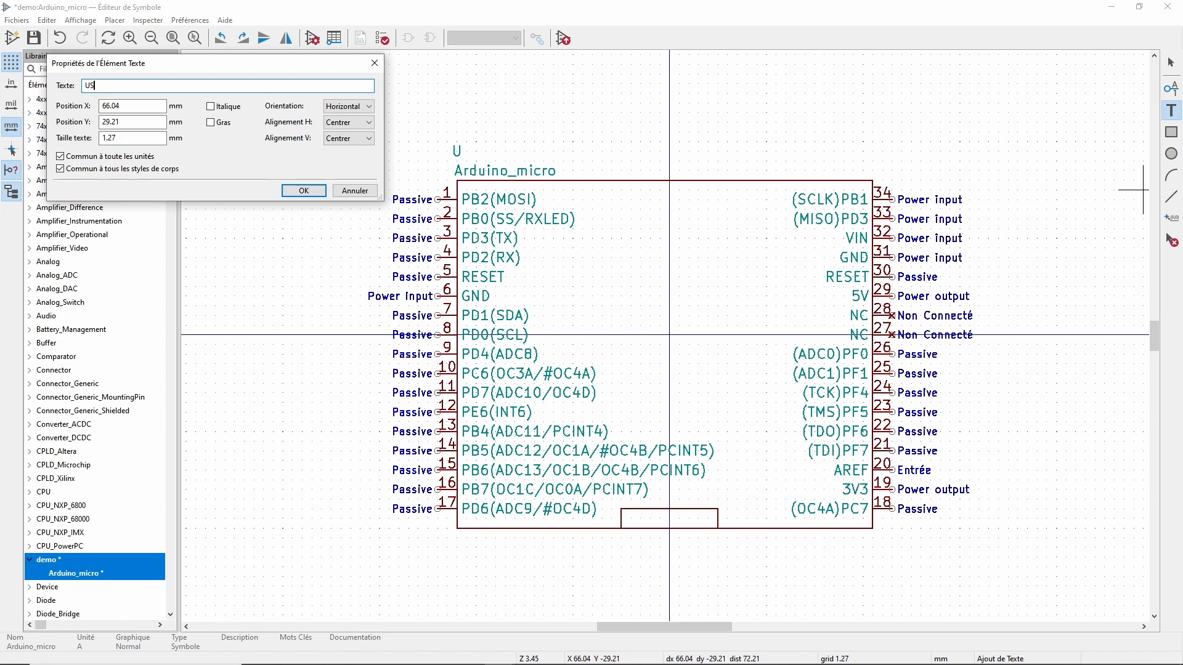
pyautogui.click(303, 191)
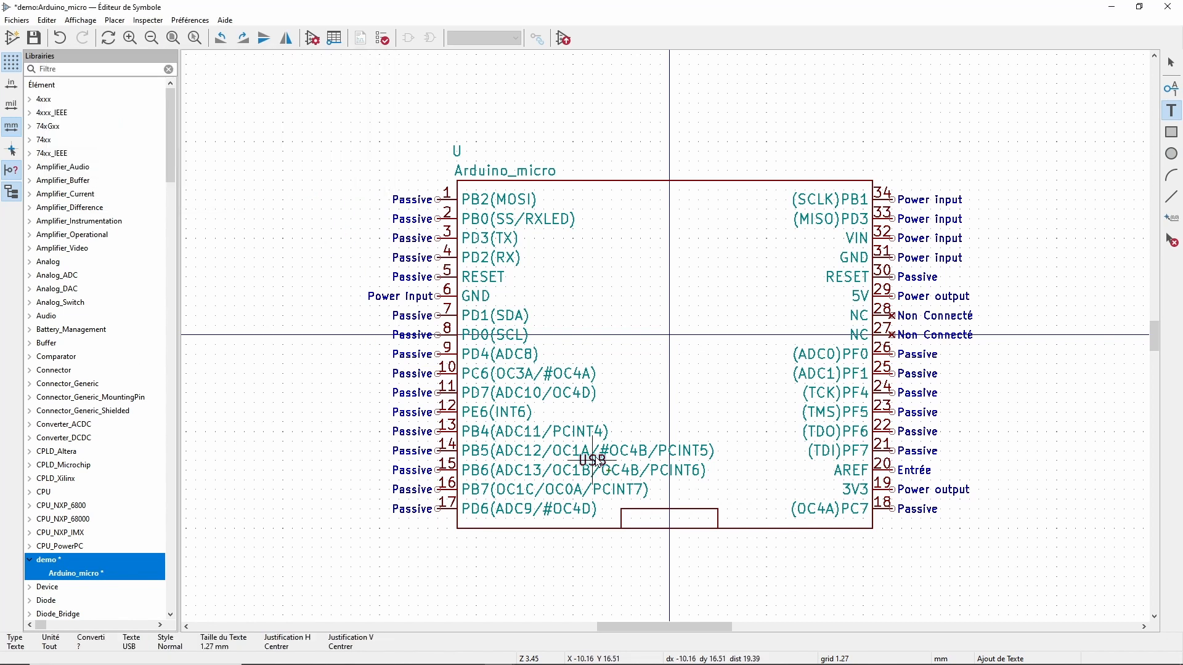
pyautogui.click(668, 519)
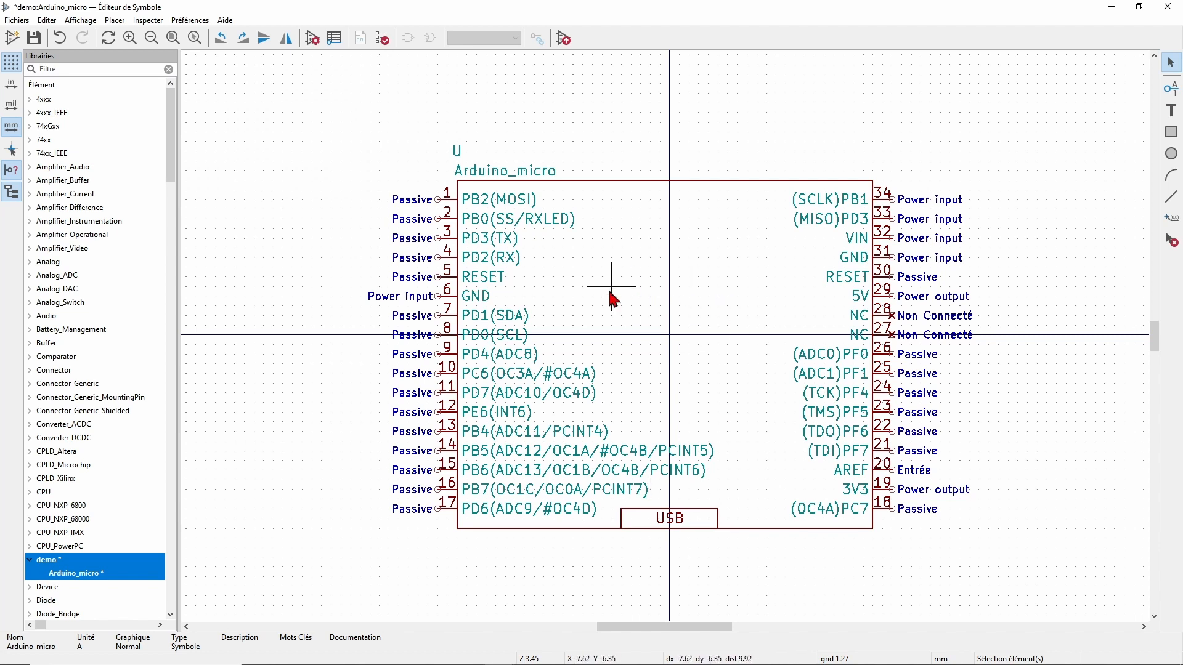
# - Assign the arduino-micro footprint from the malib library to the symbol's Footprint field in its properties
pyautogui.click(312, 38)
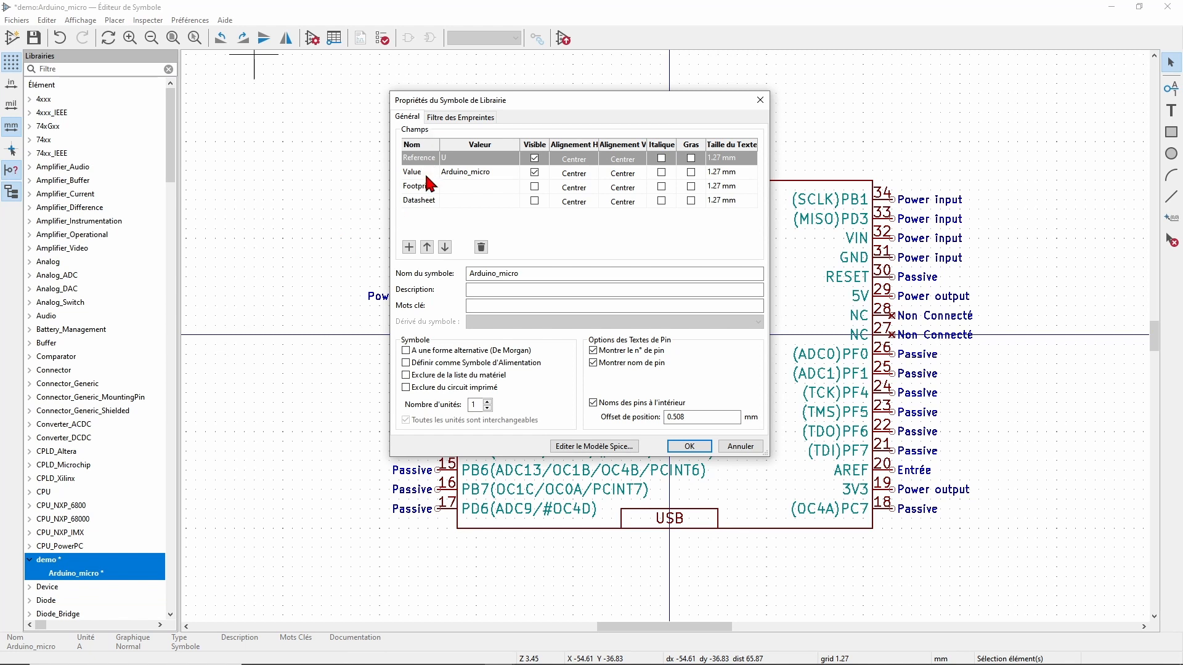
pyautogui.doubleClick(453, 186)
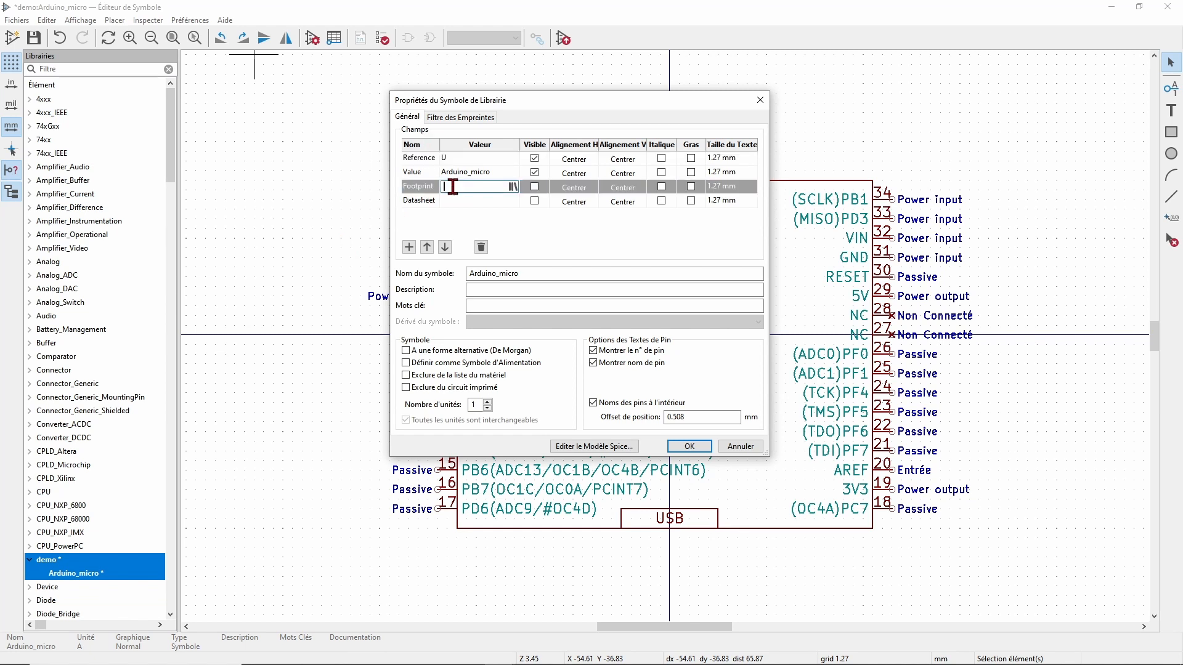
pyautogui.click(512, 186)
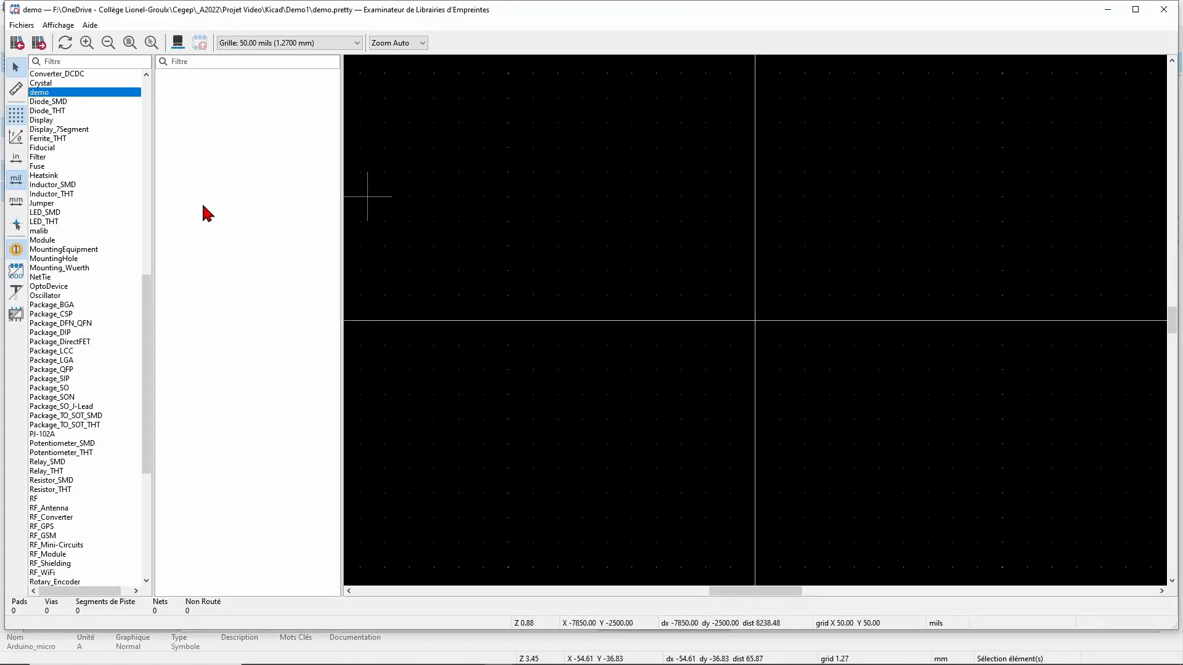
pyautogui.click(42, 232)
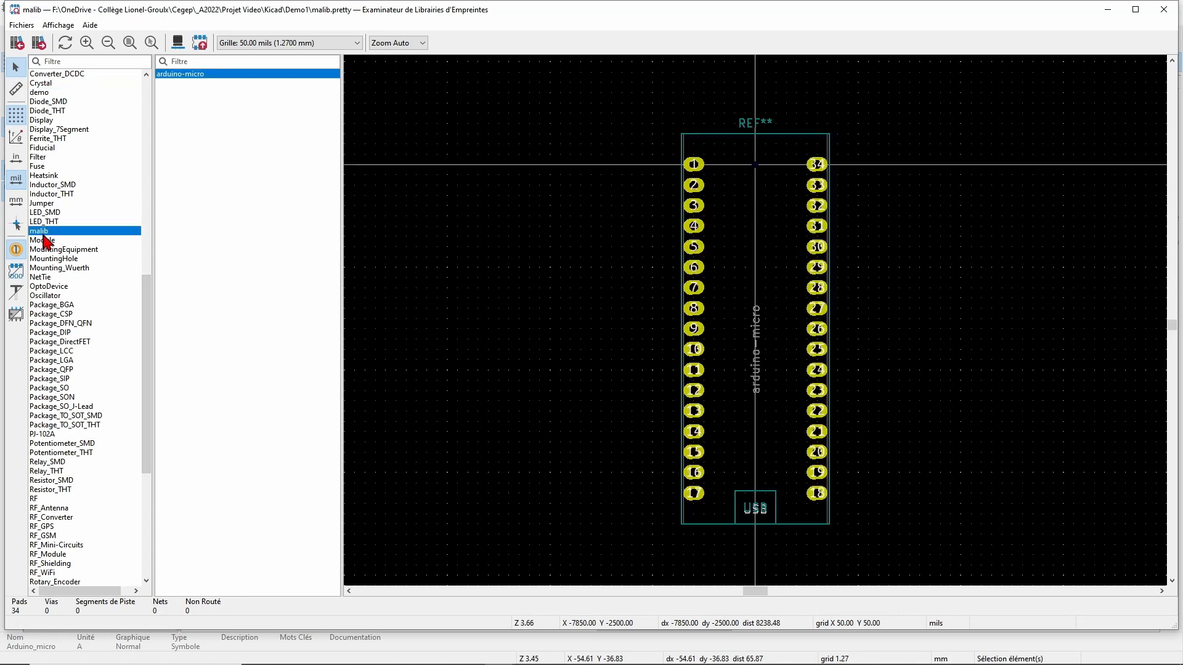
pyautogui.doubleClick(165, 79)
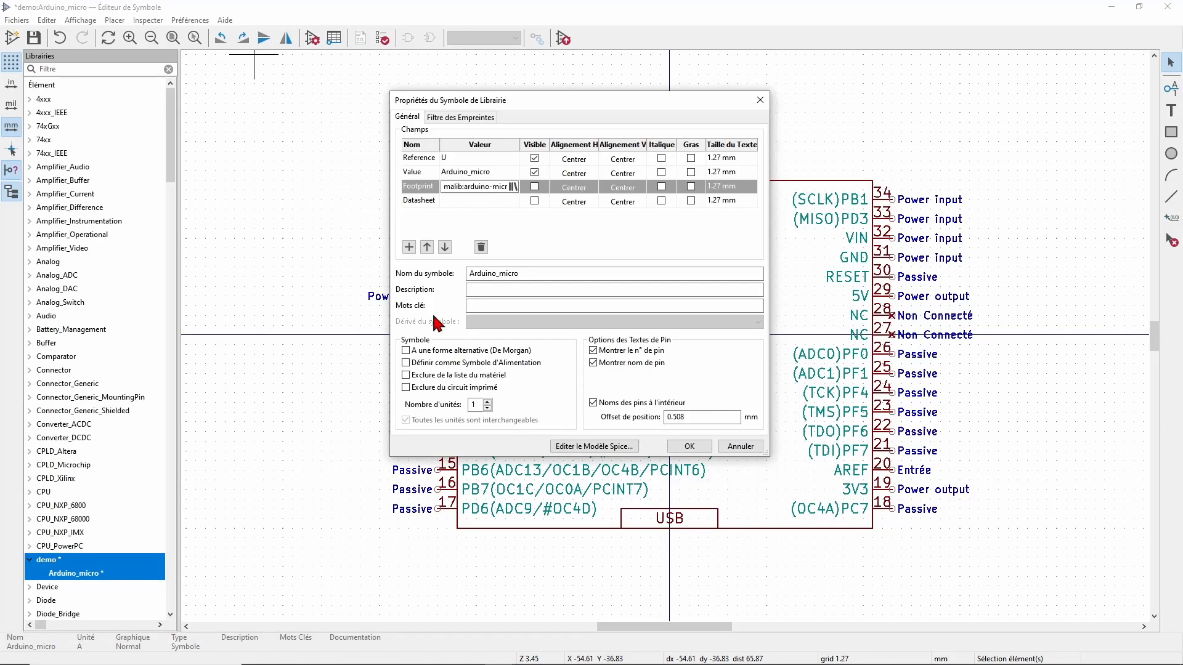
pyautogui.click(690, 446)
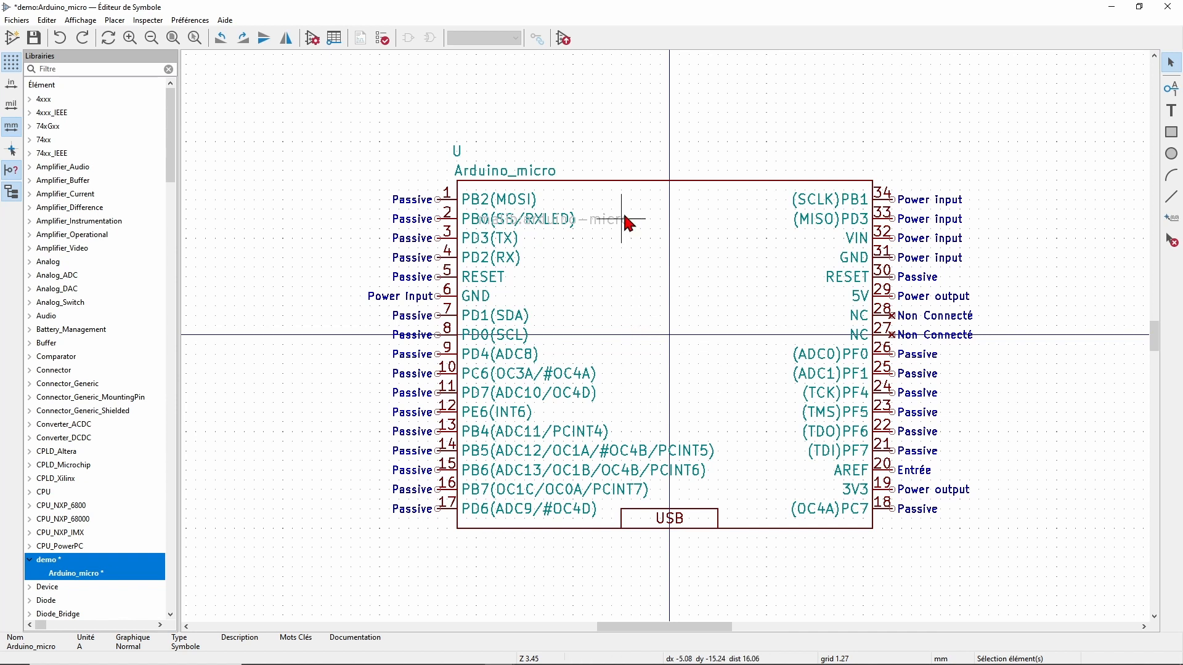
# - Move the malib:arduino-micro footprint text just below the symbol body's lower-left corner and save the symbol
pyautogui.moveTo(613, 225); pyautogui.dragTo(536, 544)
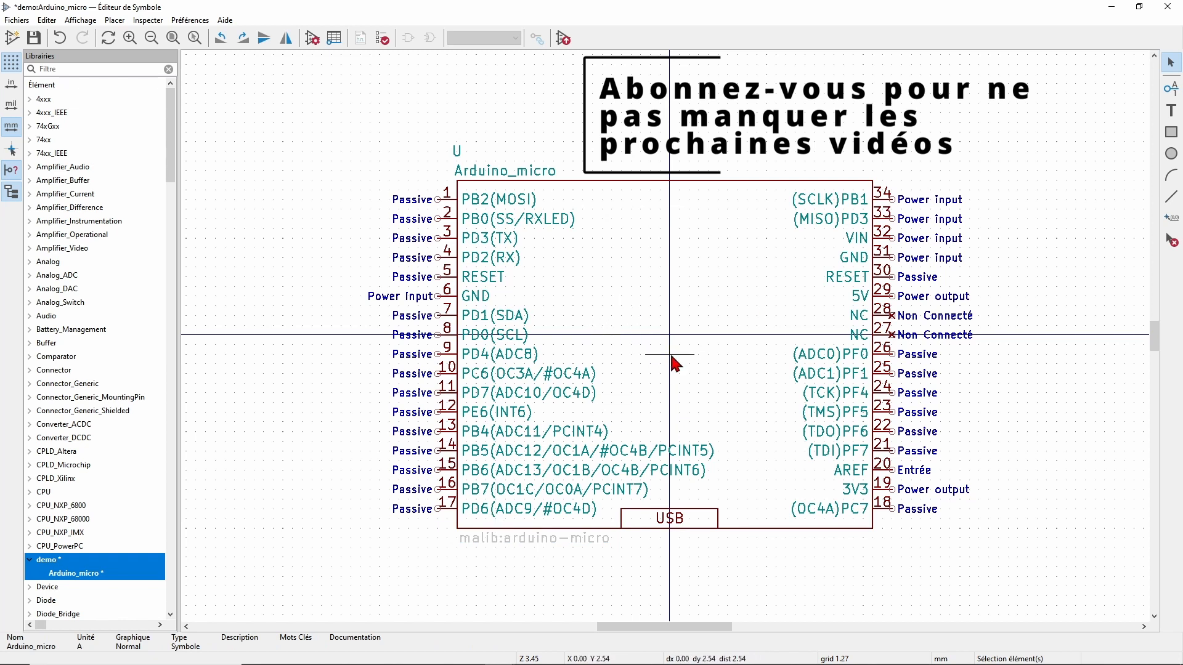
pyautogui.hotkey('ctrl', 's')
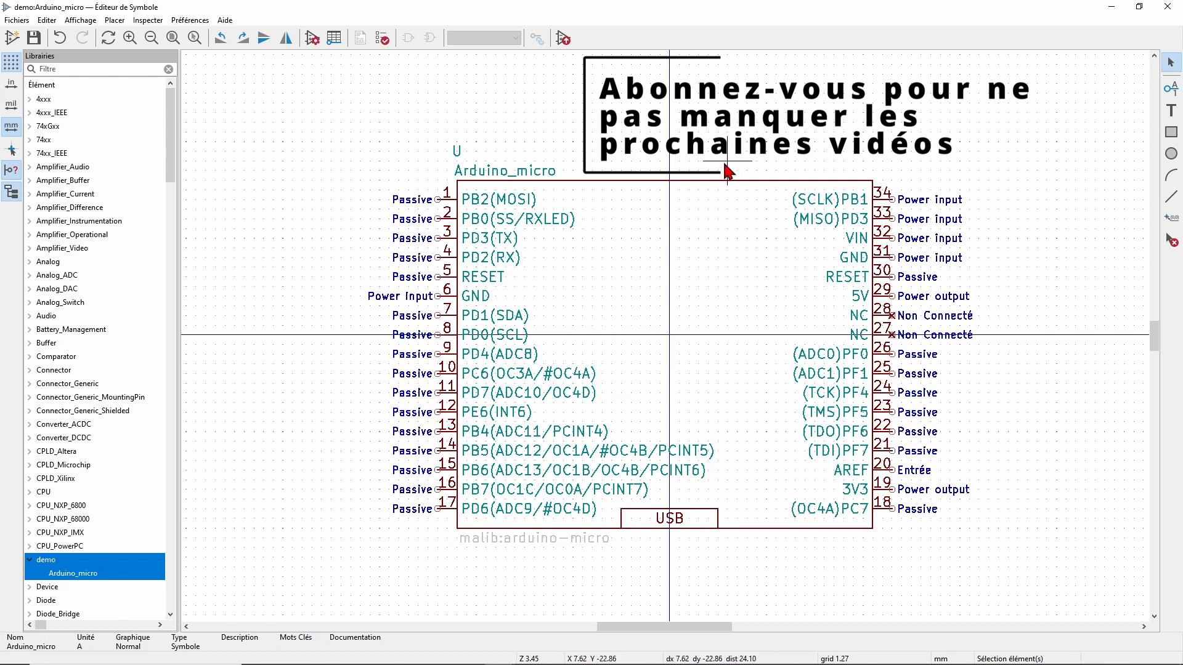